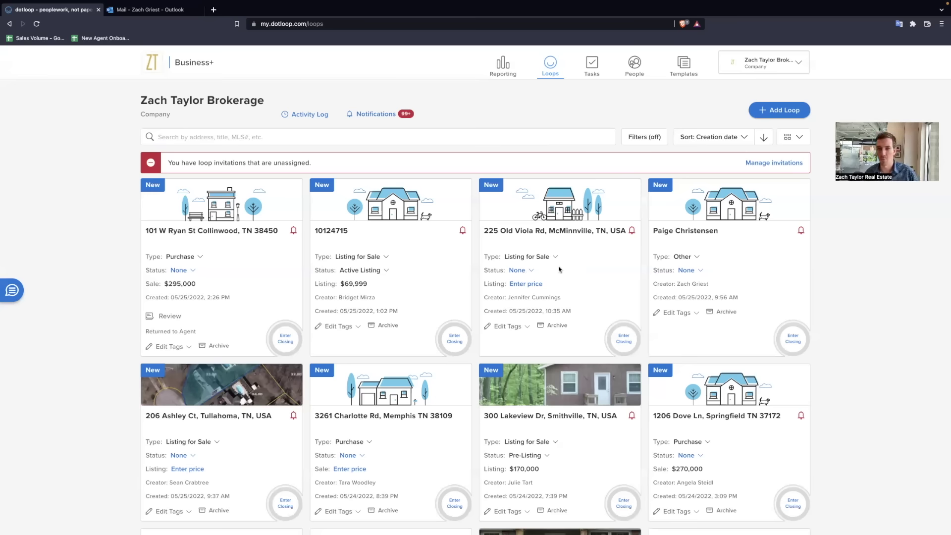
# Step: Browse the TAR FORMS templates and look up the VA FHA Loan Addendum
pyautogui.click(686, 64)
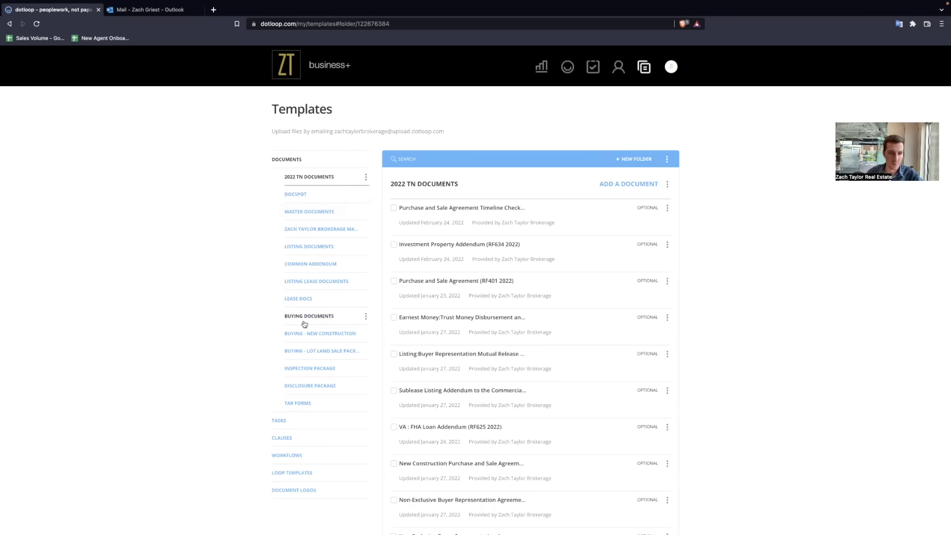
pyautogui.click(299, 406)
pyautogui.scroll(-15, 488, 344)
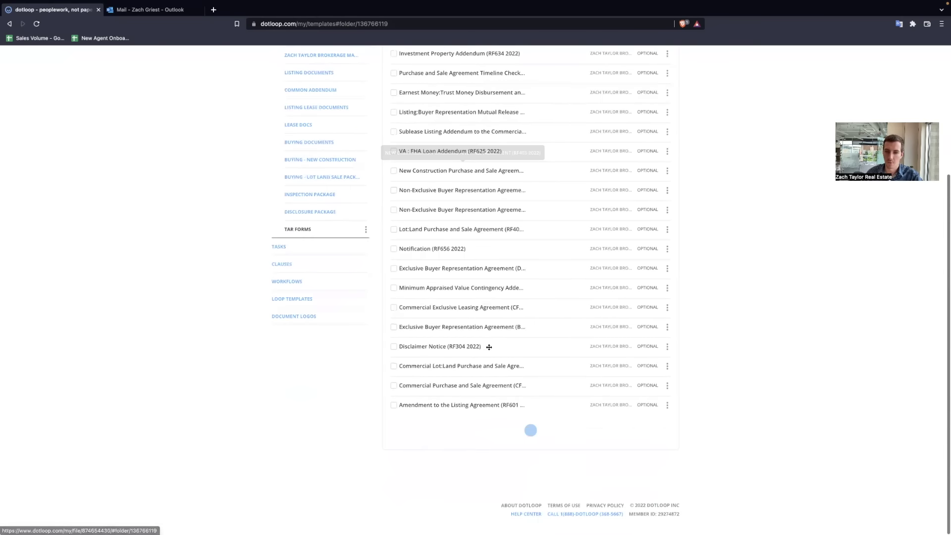
pyautogui.scroll(-15, 490, 342)
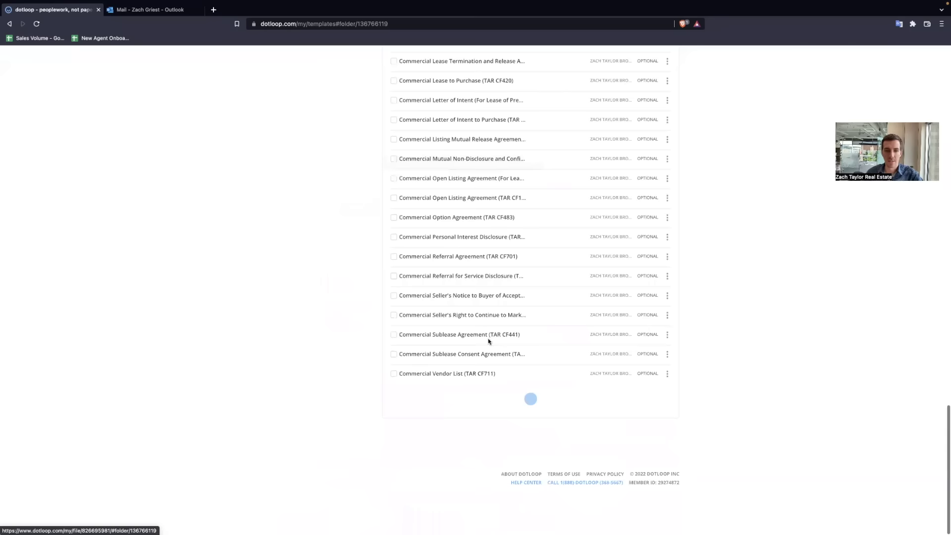
pyautogui.scroll(20, 493, 317)
pyautogui.write('va')
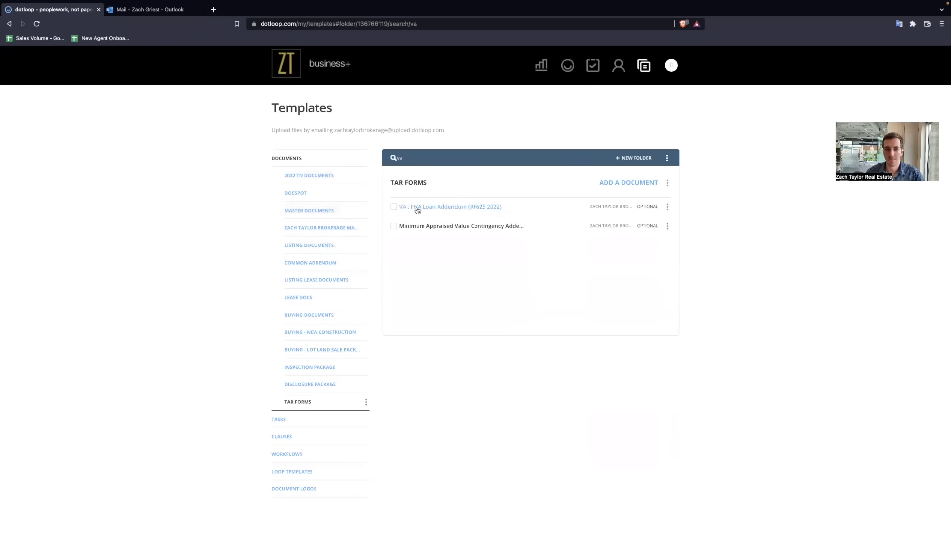
pyautogui.click(668, 207)
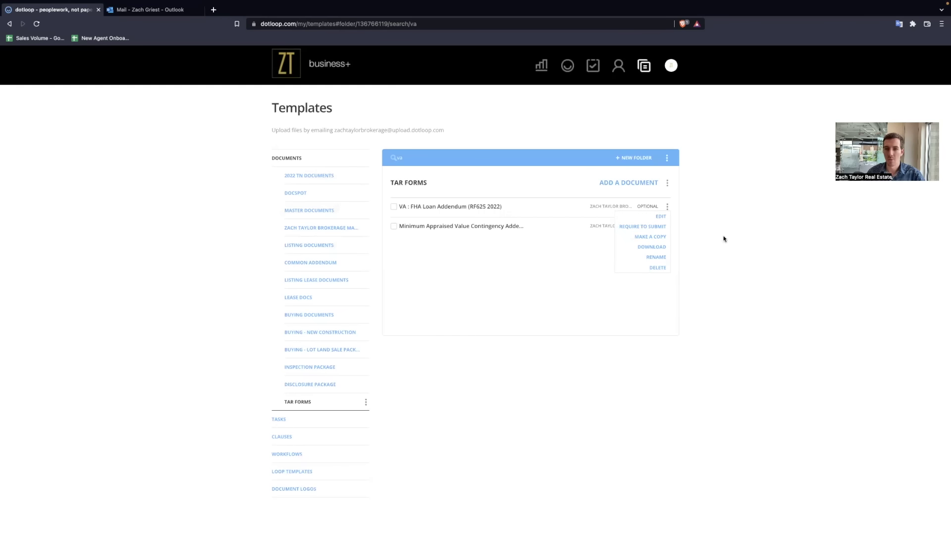
# Step: Search 'wire', download the Wire Fraud Warning (TAR 308) template, and return to the loops list
pyautogui.click(400, 156)
pyautogui.press('BackSpace')
pyautogui.press('BackSpace')
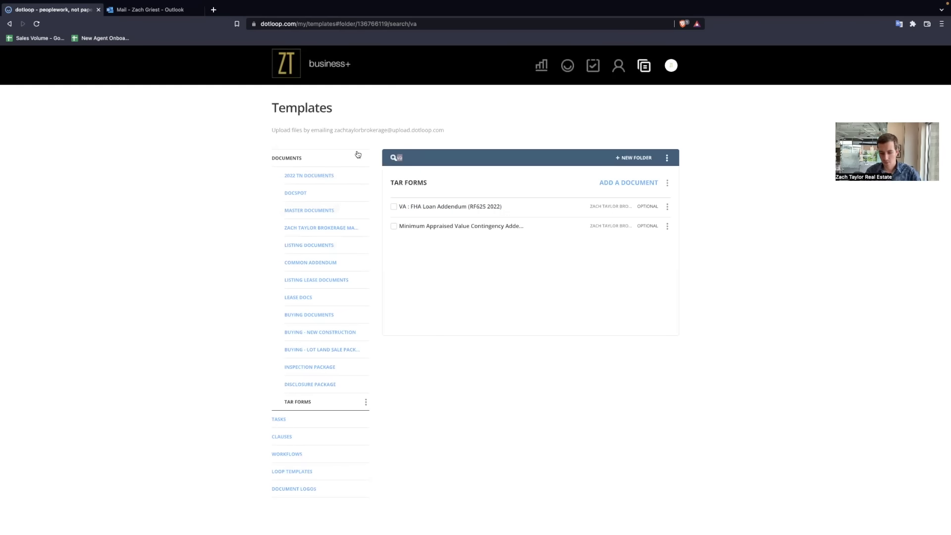
pyautogui.write('wire')
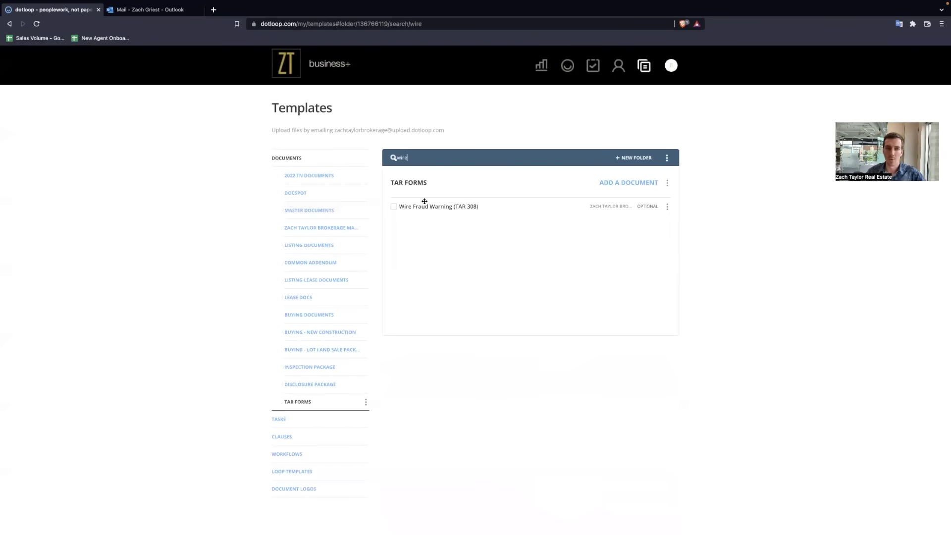
pyautogui.click(668, 207)
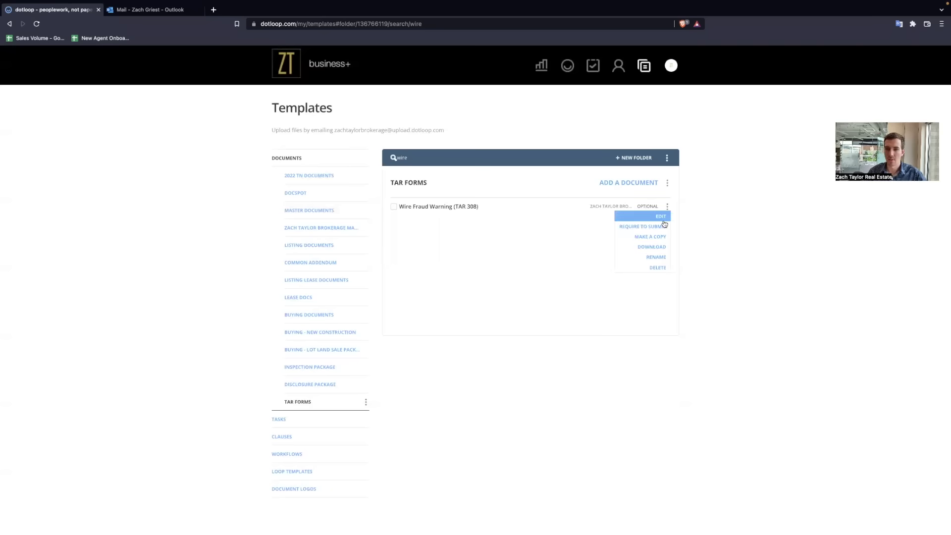
pyautogui.click(652, 246)
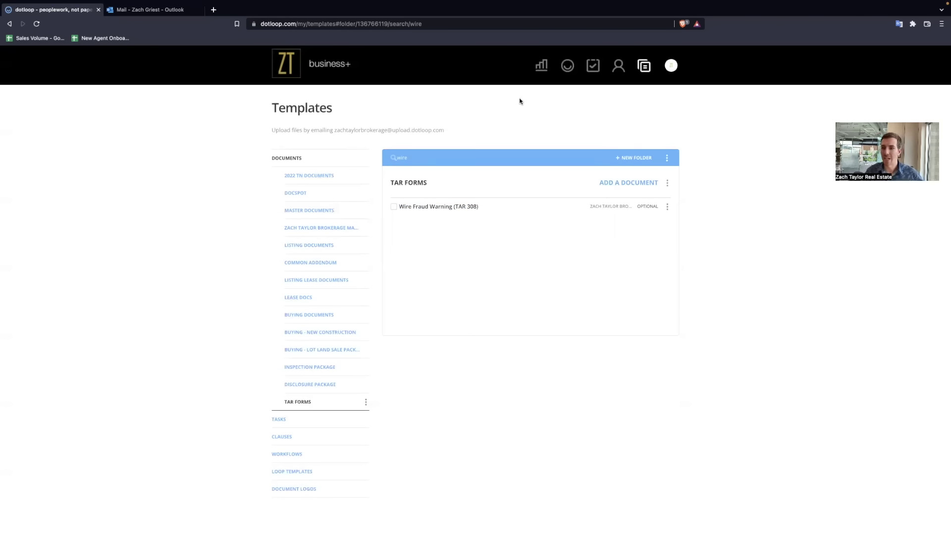
pyautogui.click(568, 65)
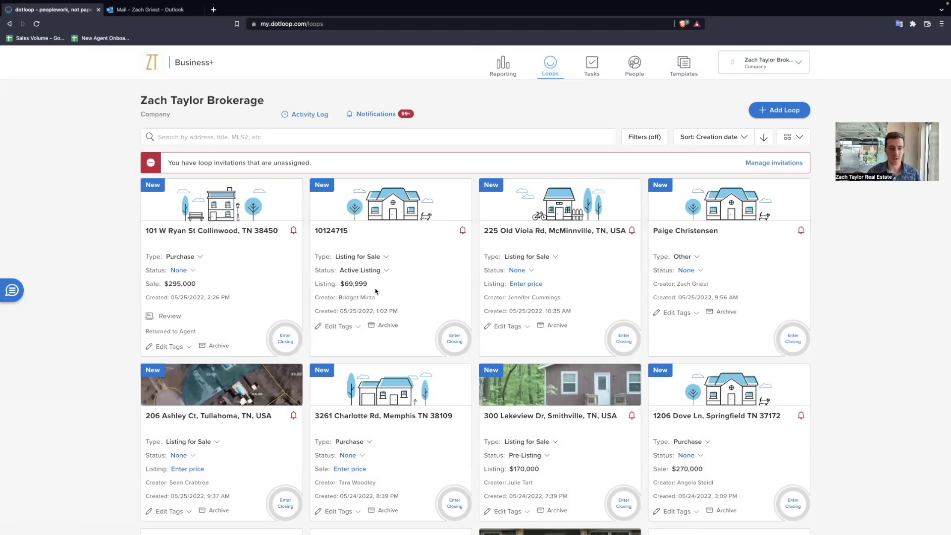
# Step: Start a new loop titled with the client's name
pyautogui.click(784, 112)
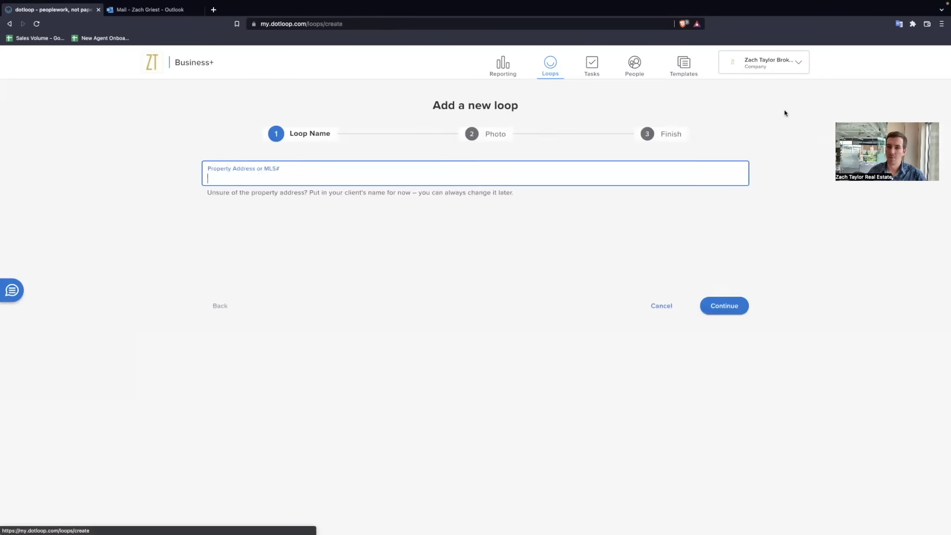
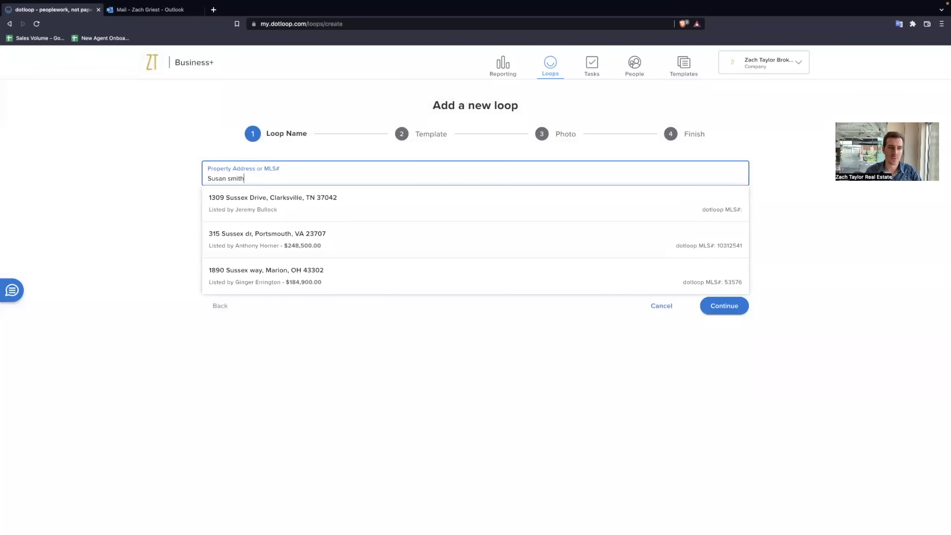
pyautogui.click(835, 251)
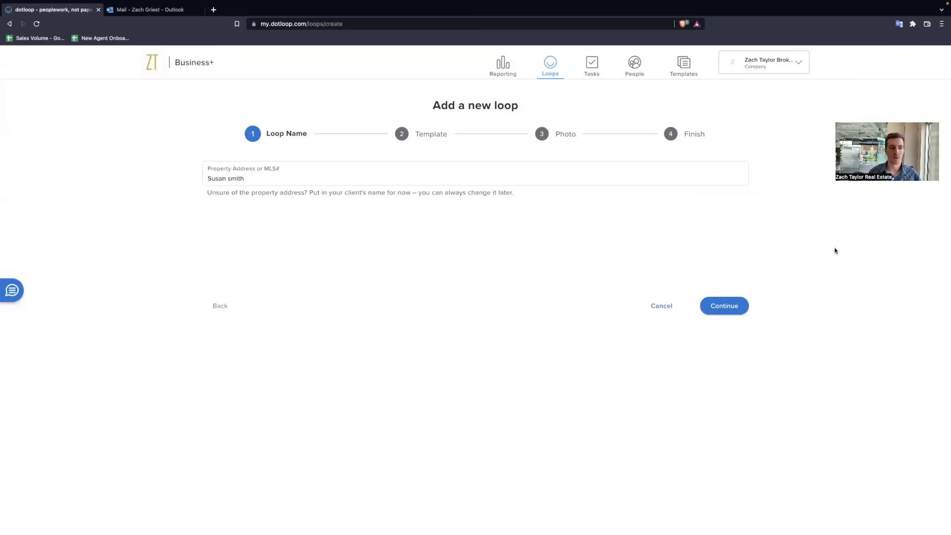
pyautogui.click(209, 181)
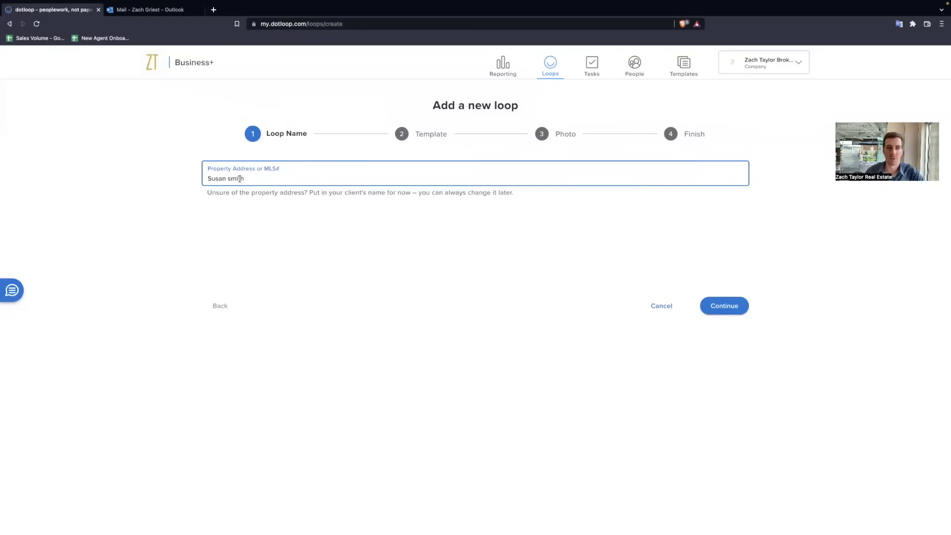
pyautogui.click(373, 225)
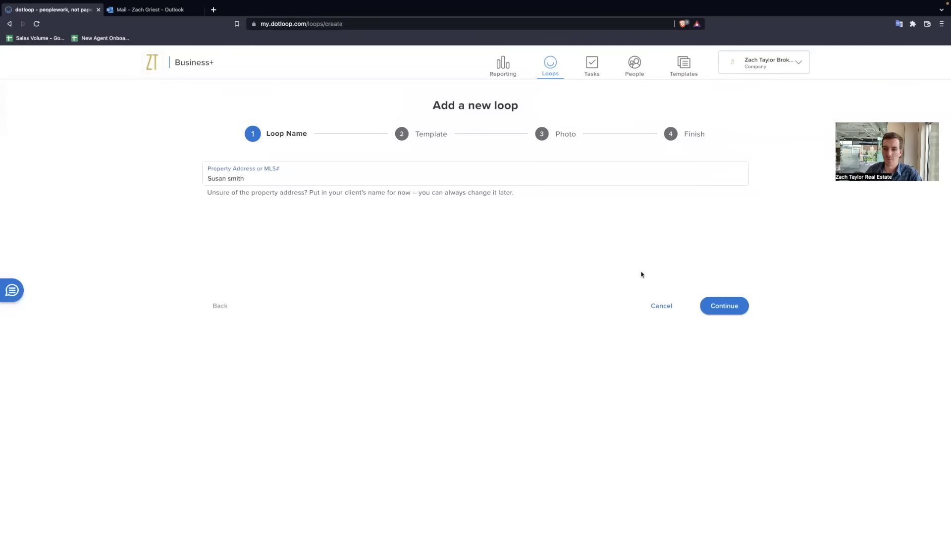
# Step: Use the Buying - Residential template, skip the photo, and open the new loop
pyautogui.click(727, 307)
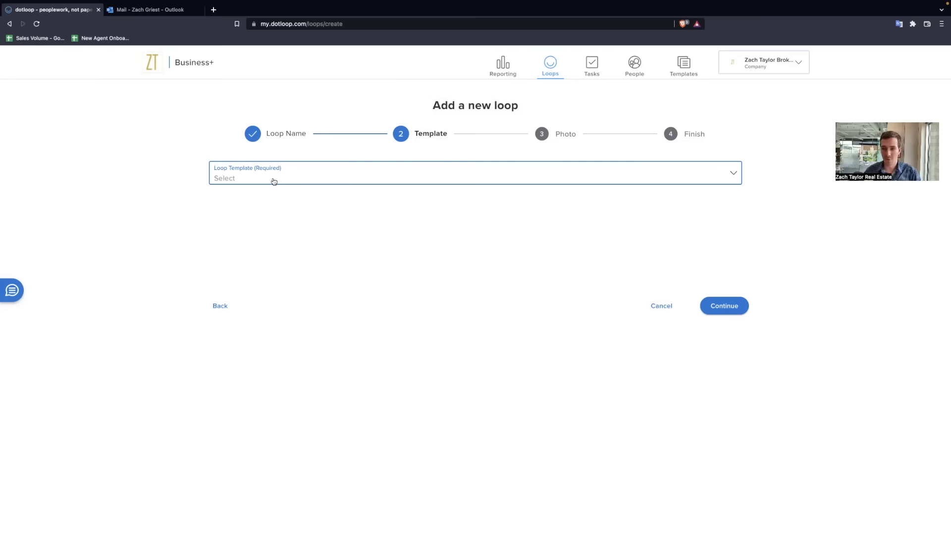
pyautogui.click(274, 180)
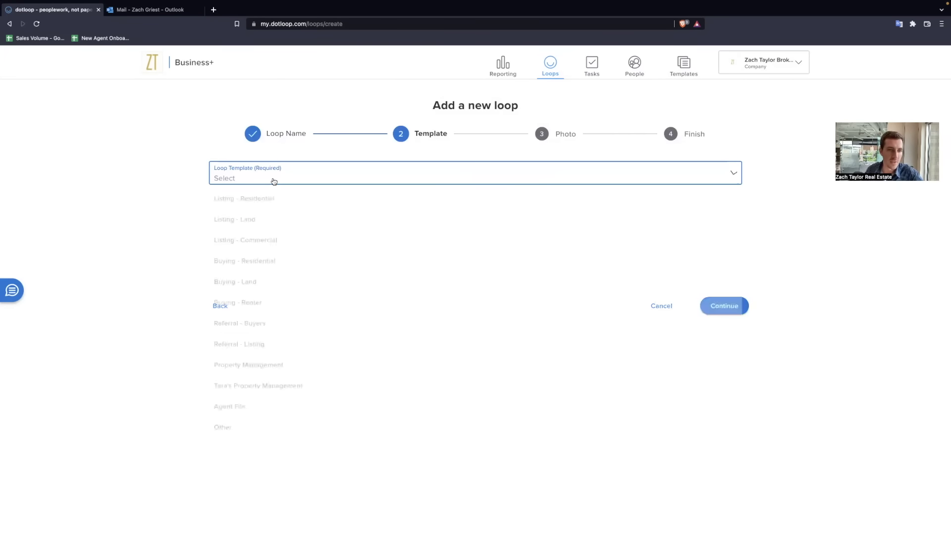
pyautogui.click(274, 259)
pyautogui.click(732, 309)
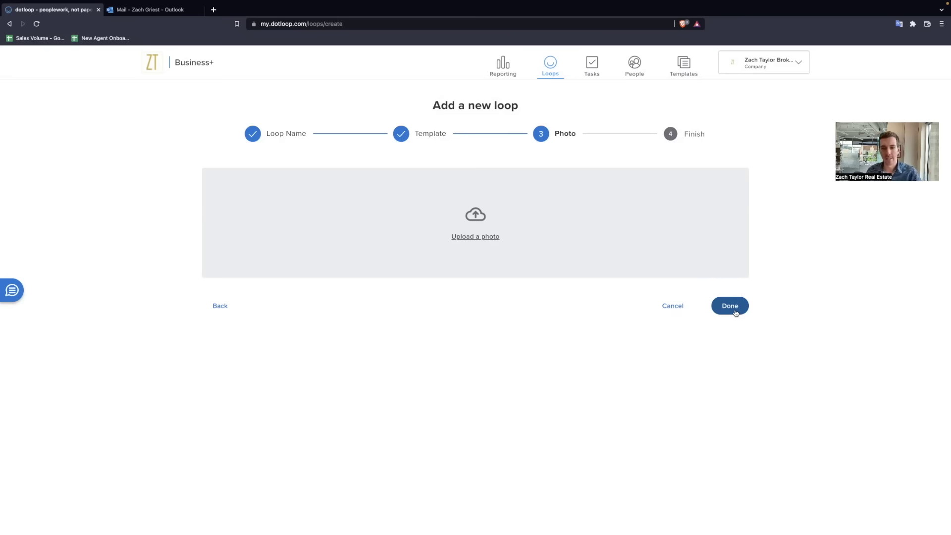
pyautogui.click(730, 307)
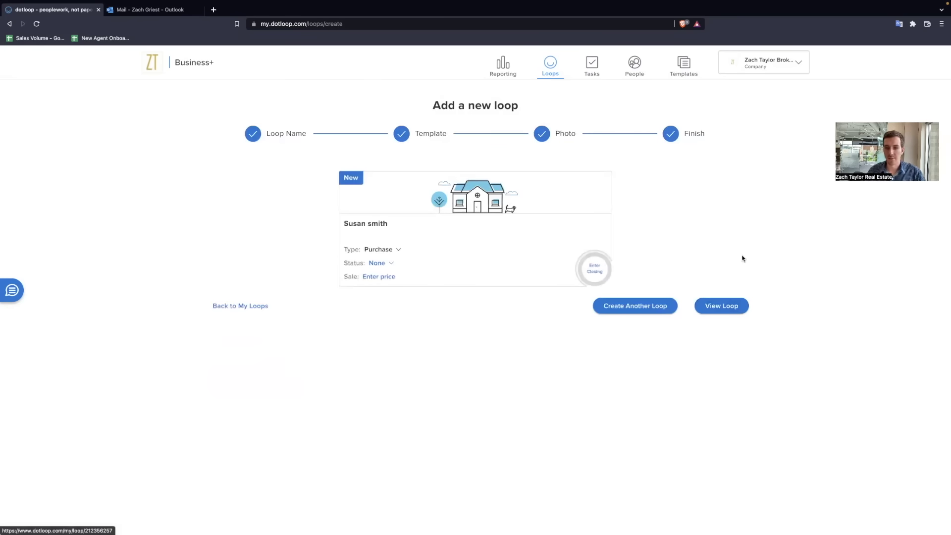
pyautogui.click(738, 304)
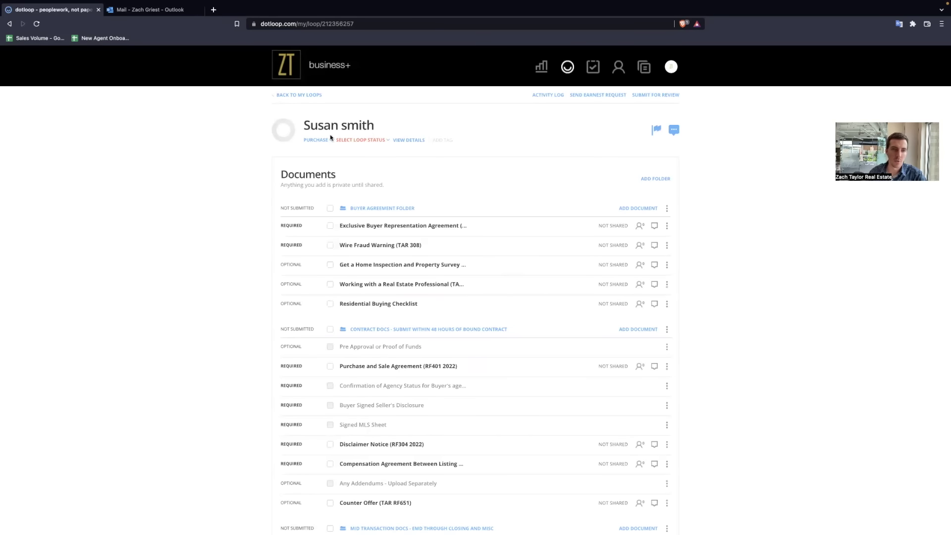
pyautogui.click(307, 95)
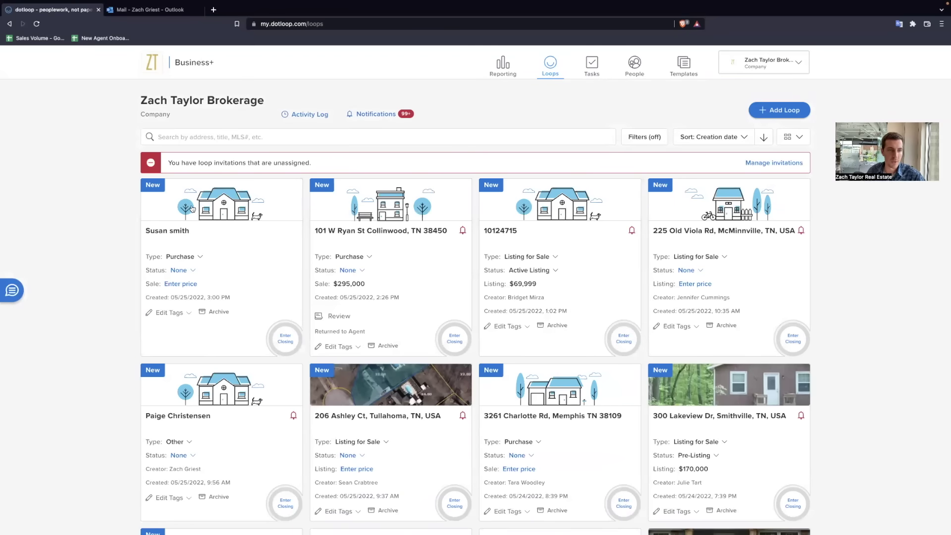
pyautogui.click(211, 204)
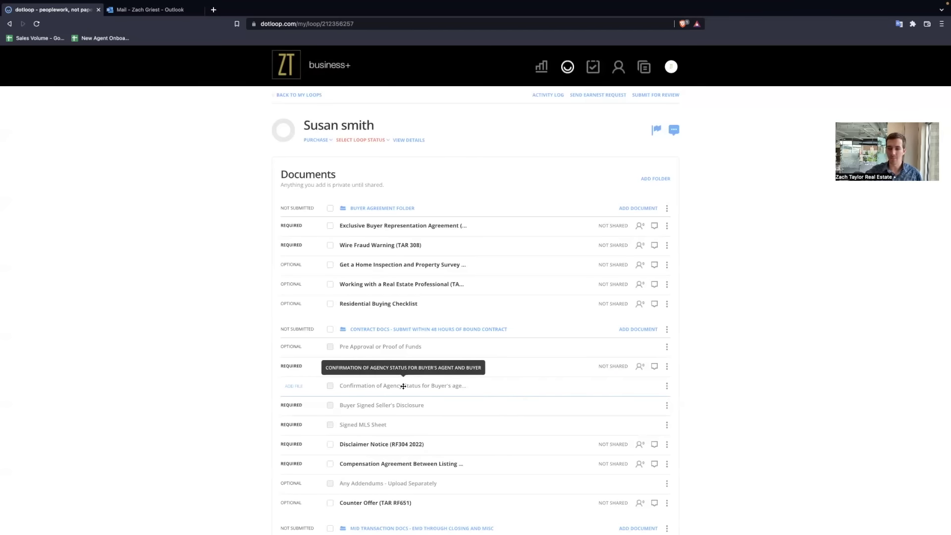
# Step: For Contract Docs, select Lead-Based Paint Disclosure (TAR RF209) from the TAR FORMS templates
pyautogui.click(648, 329)
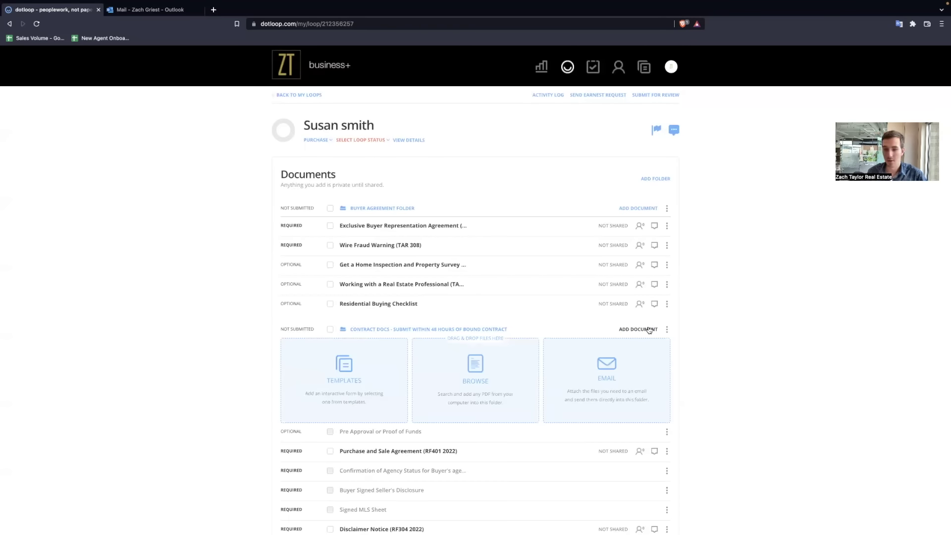
pyautogui.click(344, 366)
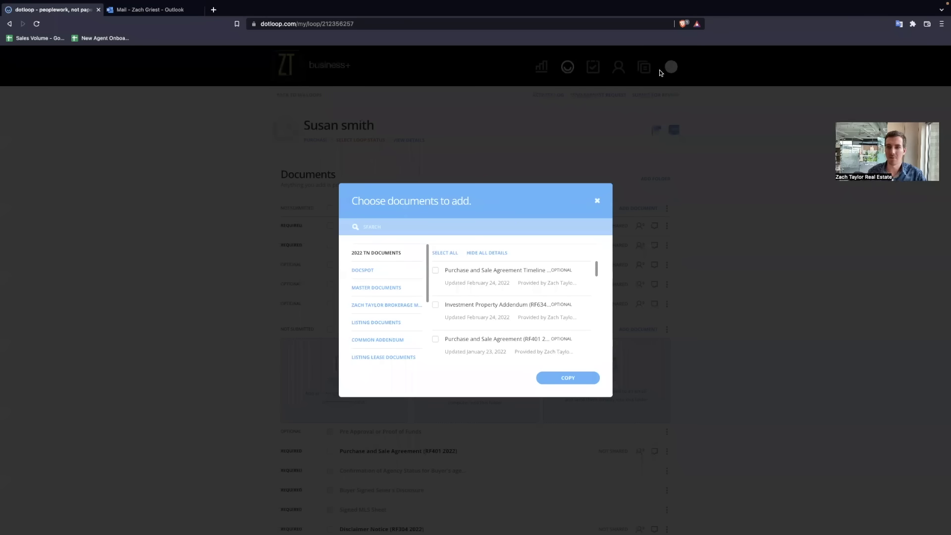
pyautogui.scroll(-1, 370, 306)
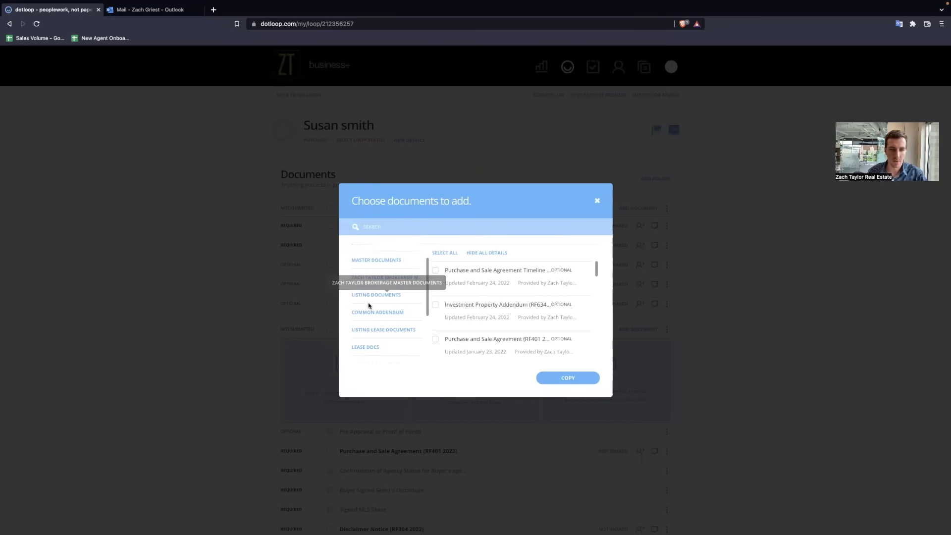
pyautogui.scroll(-4, 372, 322)
pyautogui.click(369, 355)
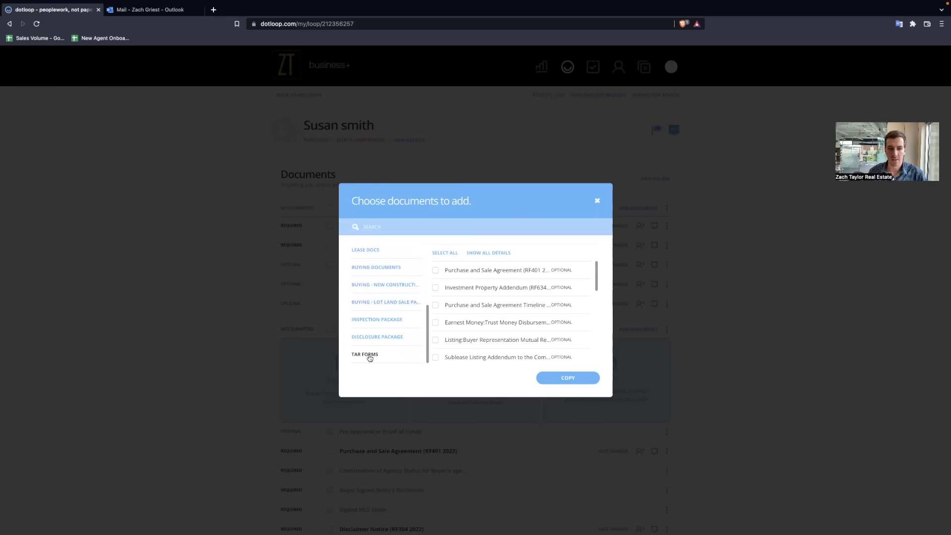
pyautogui.click(384, 228)
pyautogui.write('lead')
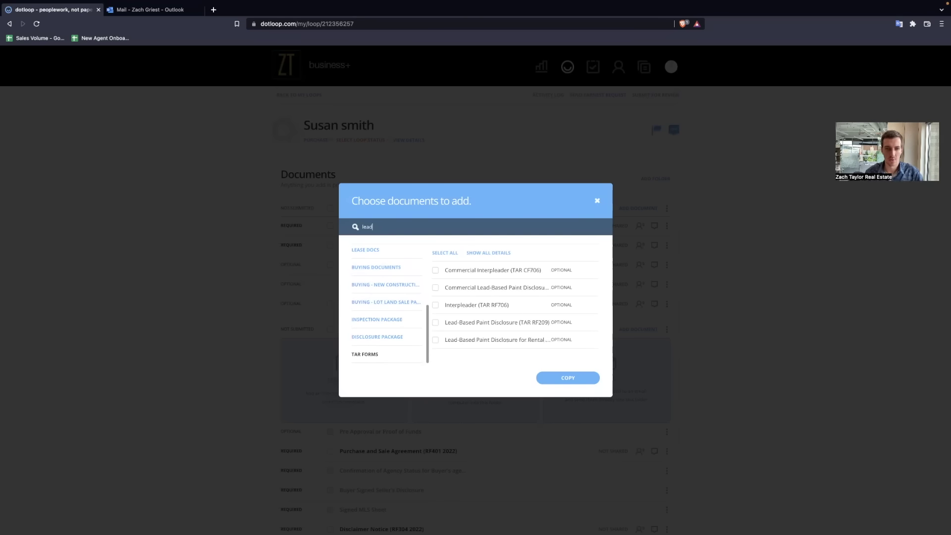
pyautogui.click(436, 324)
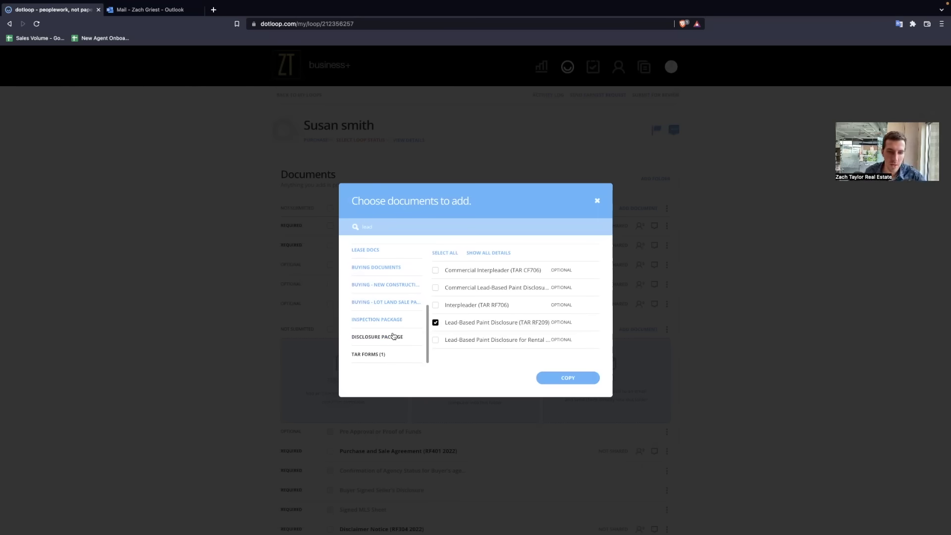
# Step: Add Notification (RF656 2022) from Buying Documents and copy both forms into the folder
pyautogui.scroll(2, 389, 327)
pyautogui.click(385, 287)
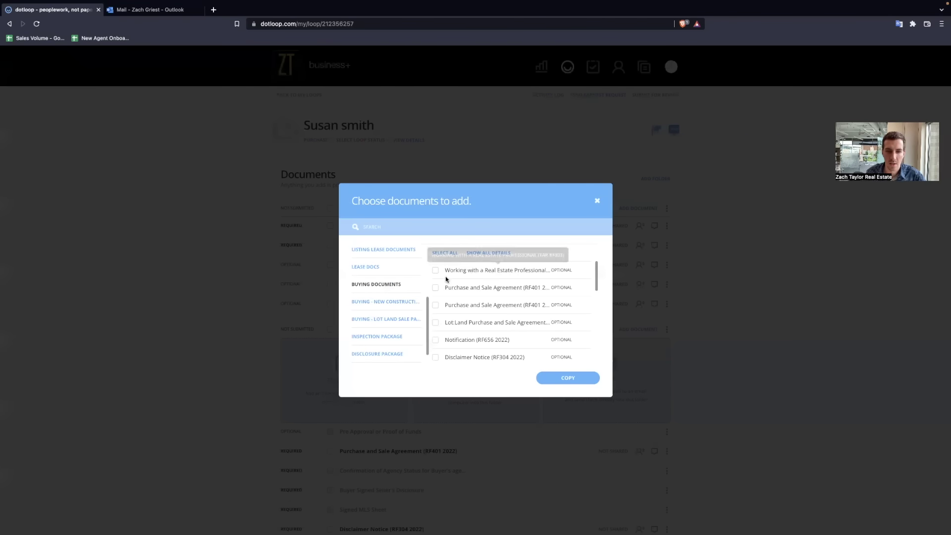
pyautogui.click(436, 340)
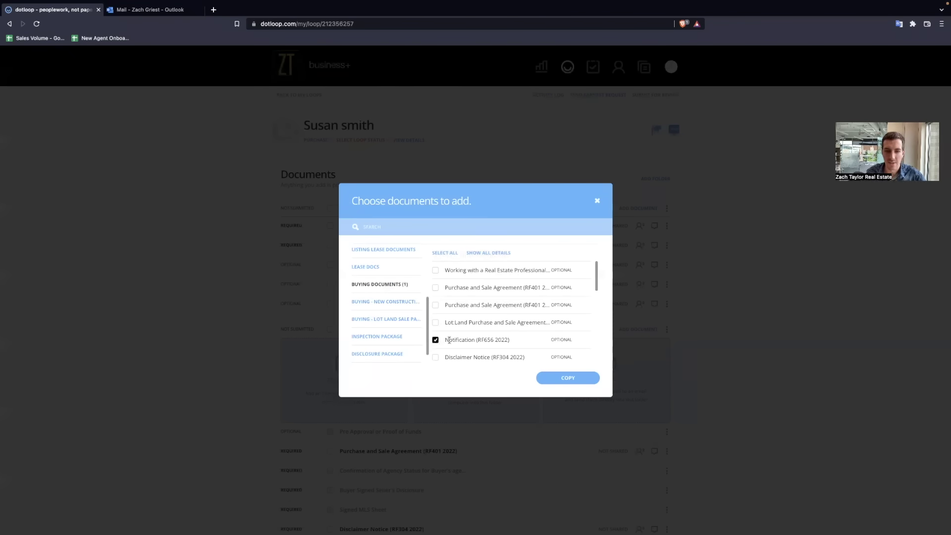
pyautogui.click(568, 379)
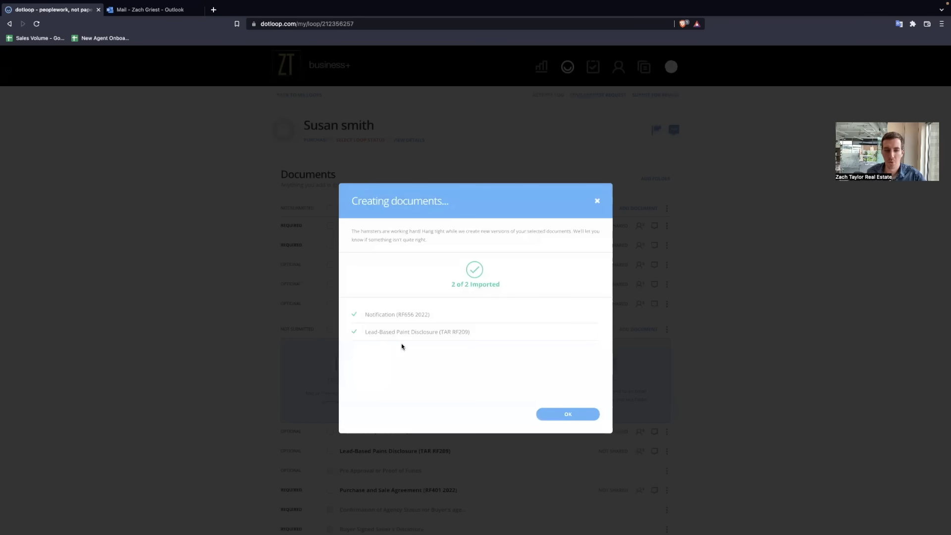
pyautogui.click(579, 415)
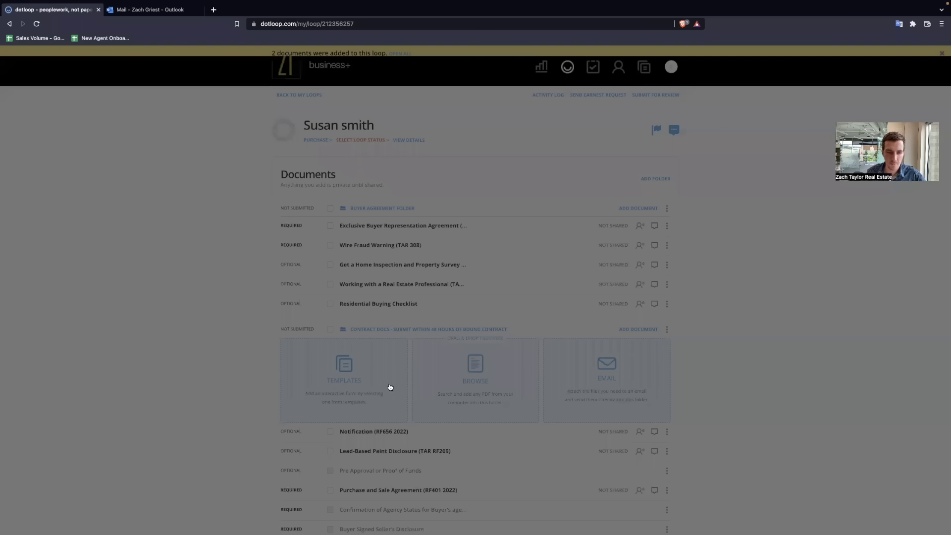
pyautogui.scroll(-2, 386, 377)
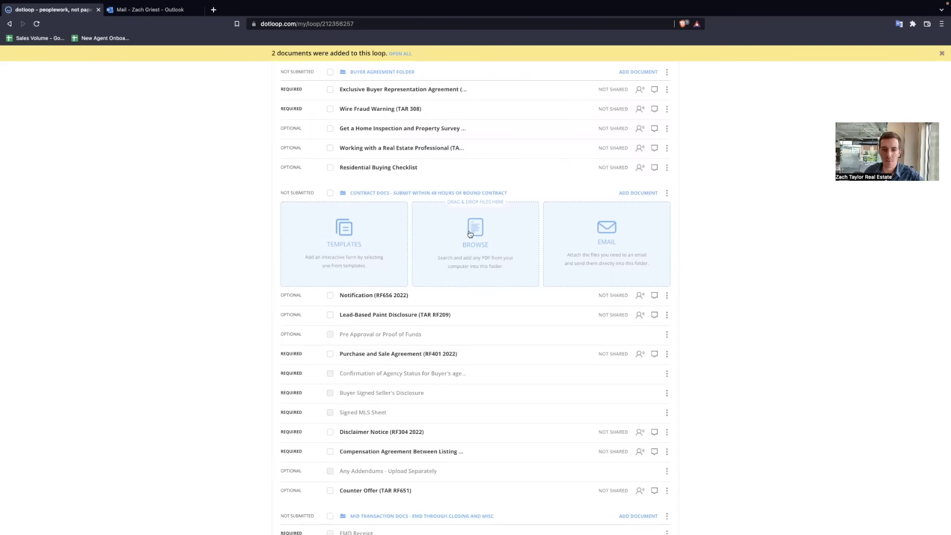
# Step: Cancel the PDF upload, collapse the Contract Docs drop tiles, and nudge the Lead-Based Paint row
pyautogui.click(468, 233)
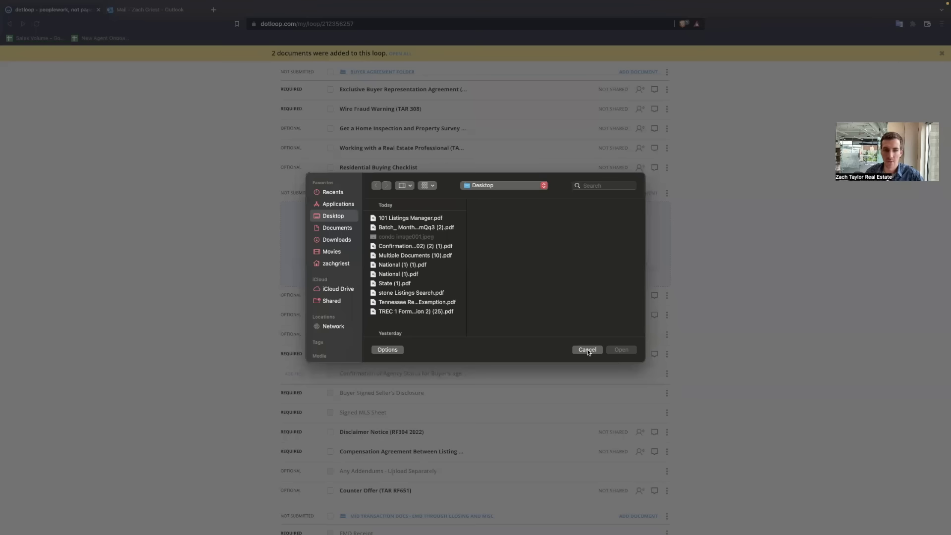
pyautogui.click(588, 350)
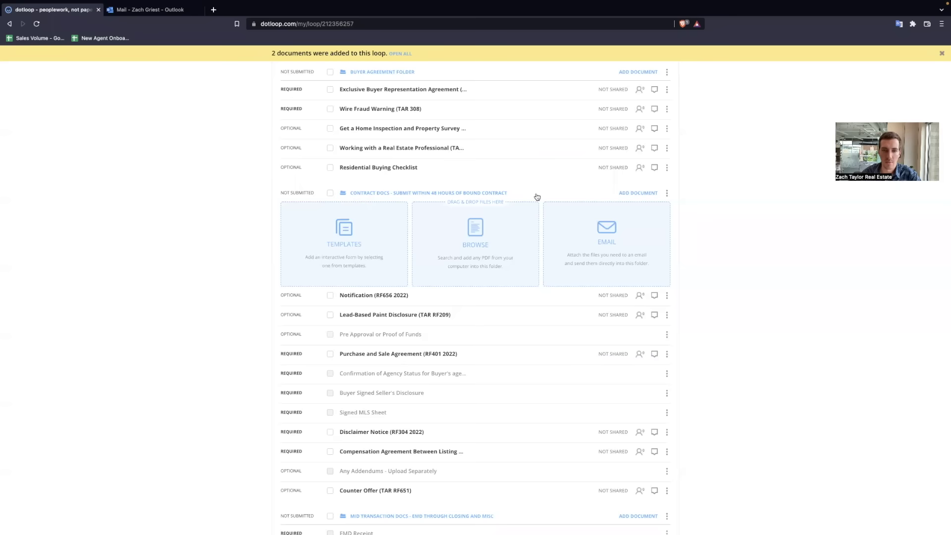
pyautogui.click(637, 194)
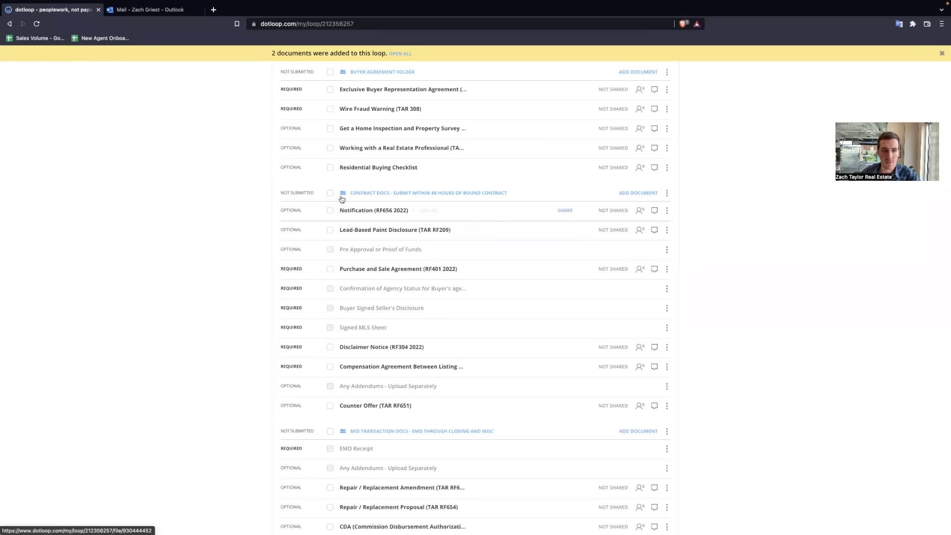
pyautogui.moveTo(469, 223)
pyautogui.mouseDown()
pyautogui.moveTo(467, 356)
pyautogui.moveTo(473, 220)
pyautogui.mouseUp()
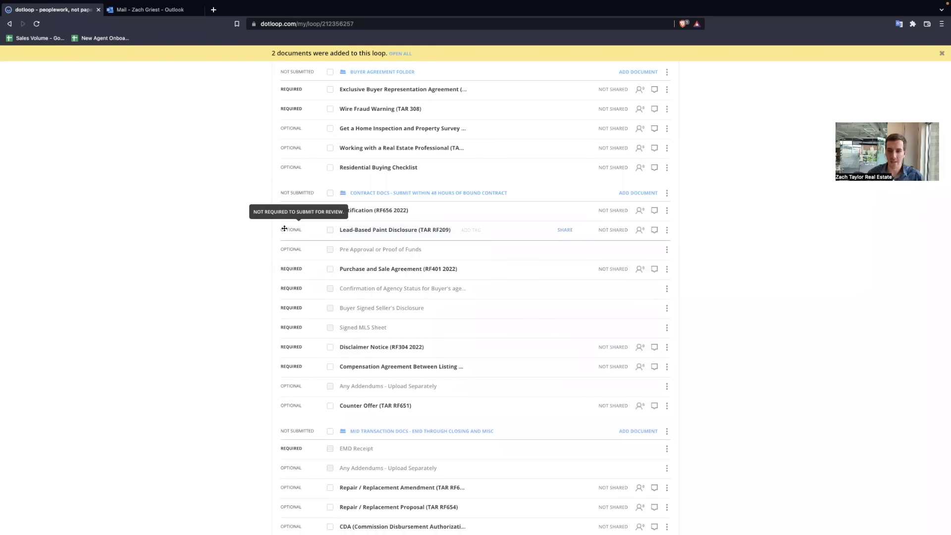
# Step: Archive the Lead-Based Paint Disclosure, then show archived documents and unarchive it
pyautogui.click(667, 230)
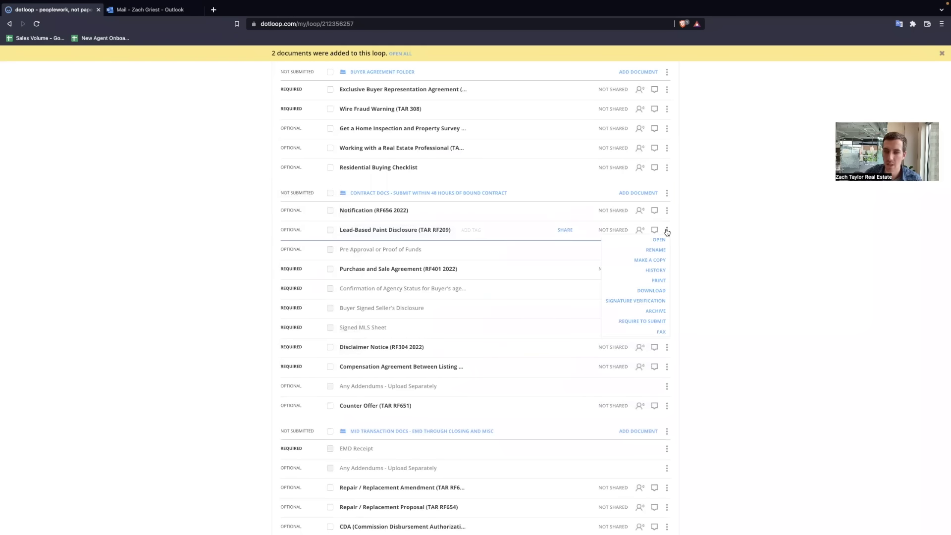
pyautogui.click(658, 311)
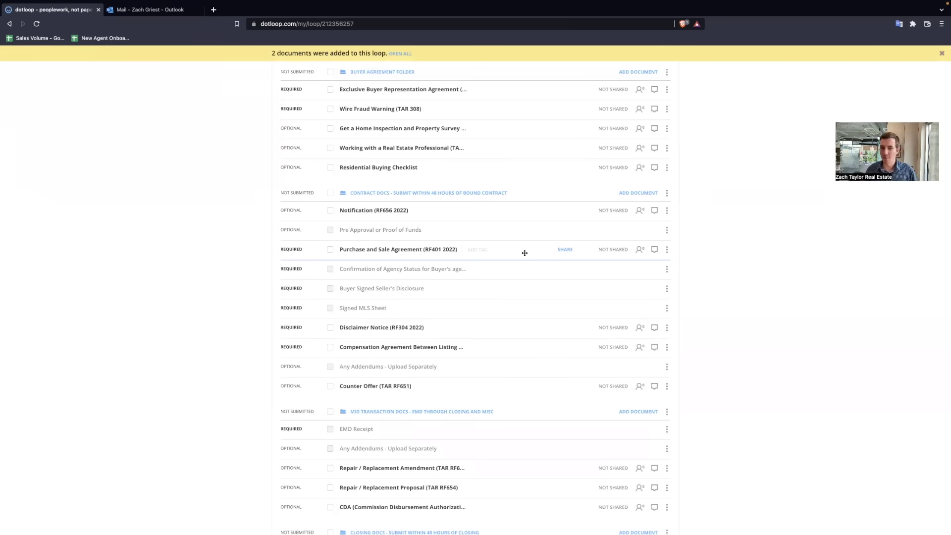
pyautogui.scroll(3, 545, 245)
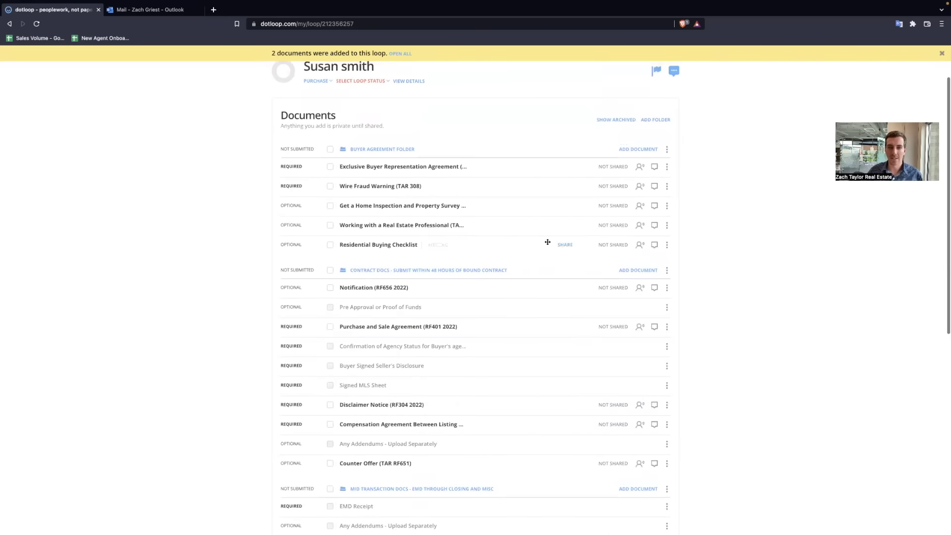
pyautogui.click(609, 121)
pyautogui.scroll(-1, 600, 132)
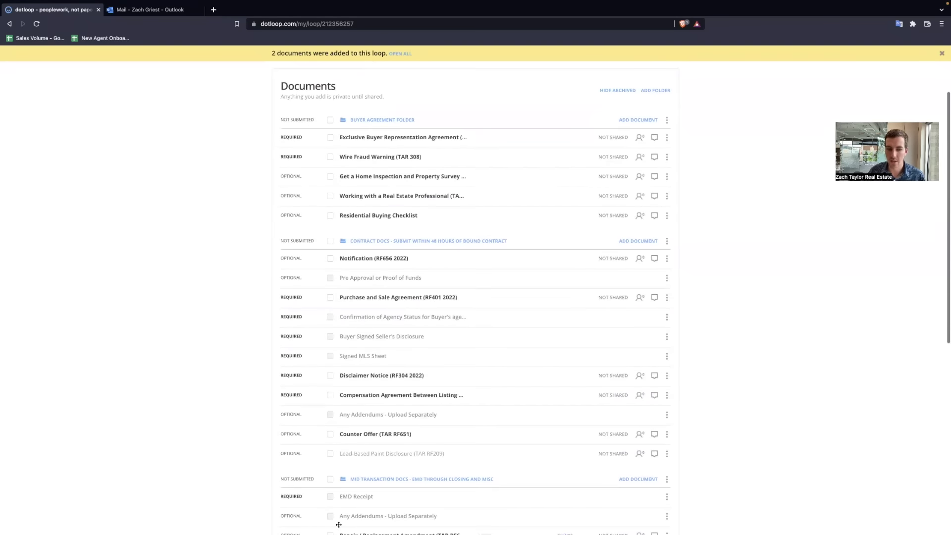
pyautogui.click(667, 454)
pyautogui.scroll(-1, 649, 516)
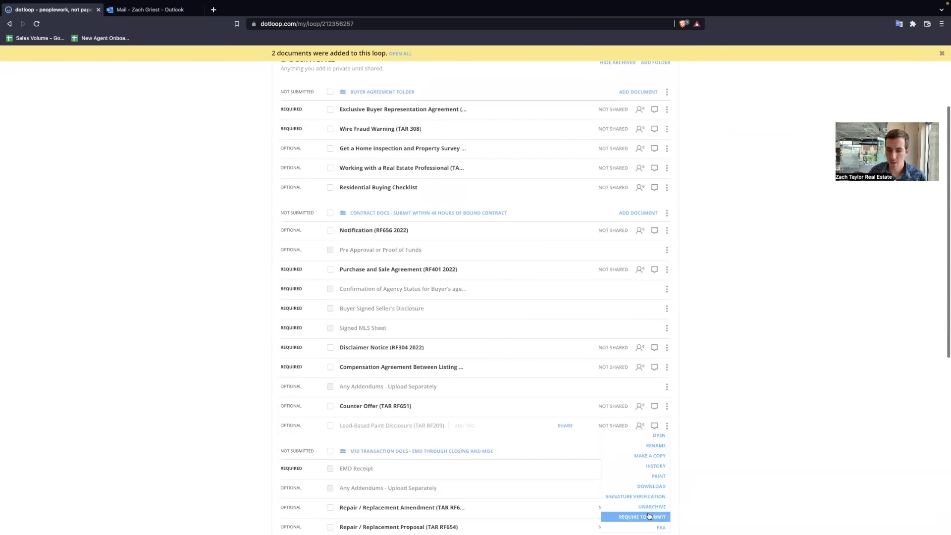
pyautogui.click(652, 507)
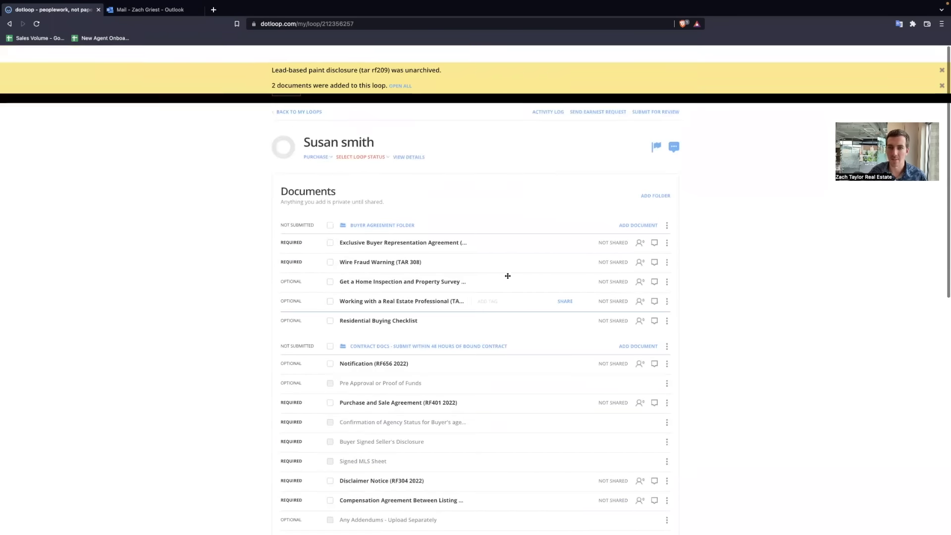
# Step: Move the disclosure under Notification (RF656 2022) and archive it again
pyautogui.scroll(-3, 508, 276)
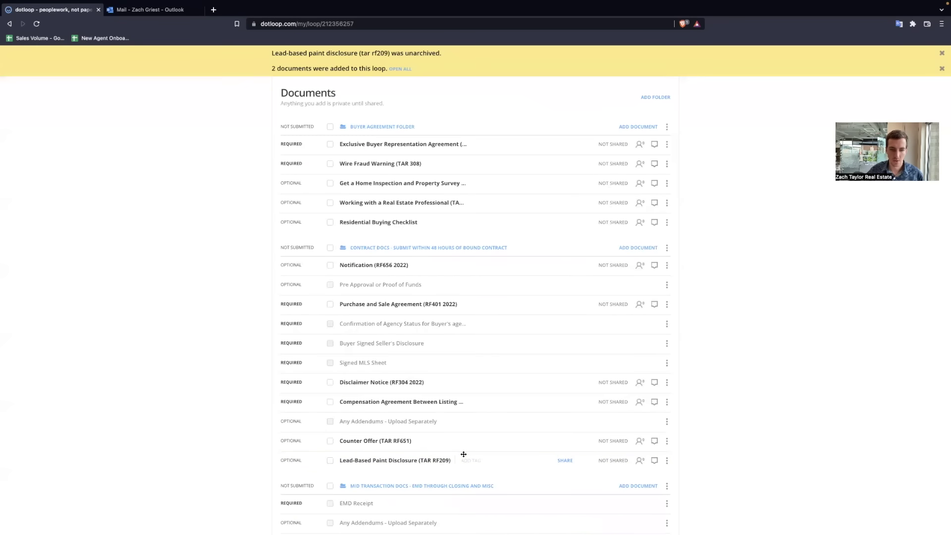
pyautogui.moveTo(464, 454); pyautogui.dragTo(440, 274)
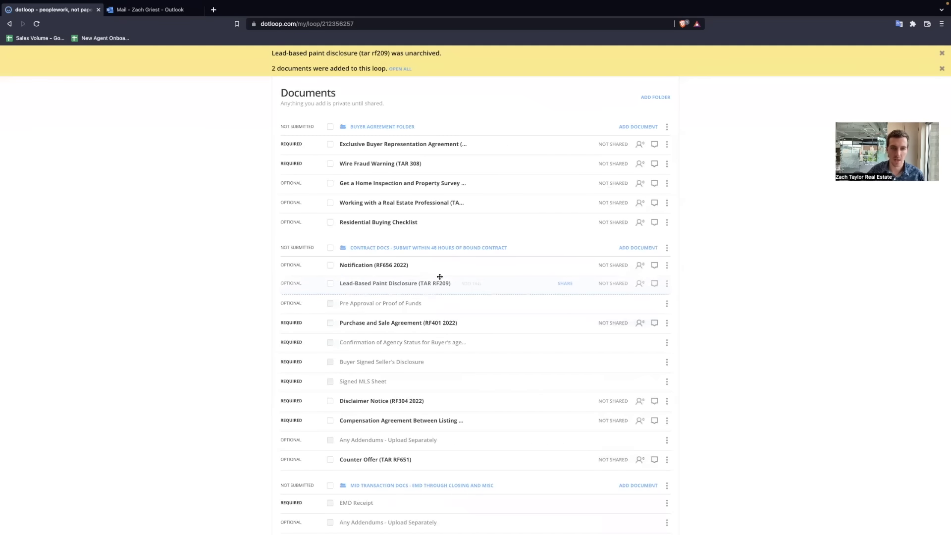
pyautogui.click(667, 286)
pyautogui.click(659, 365)
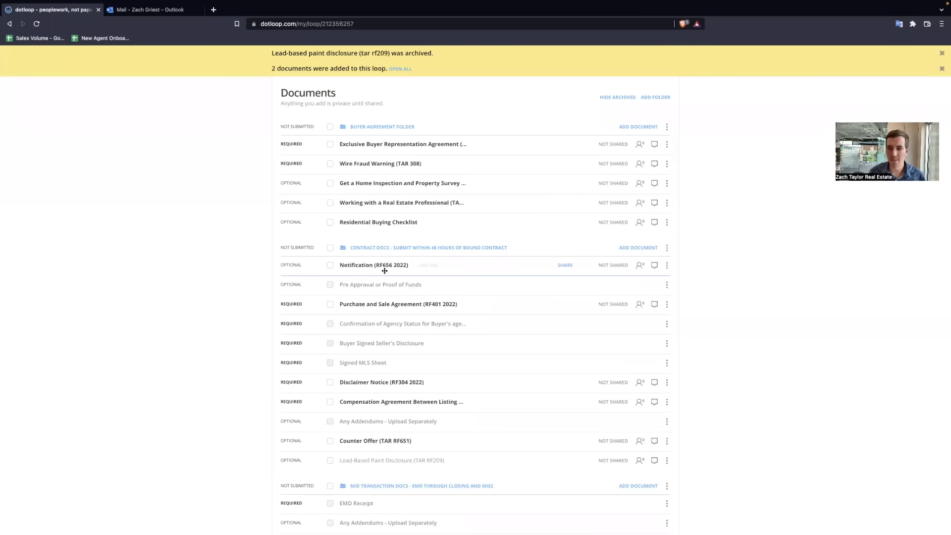
pyautogui.click(635, 248)
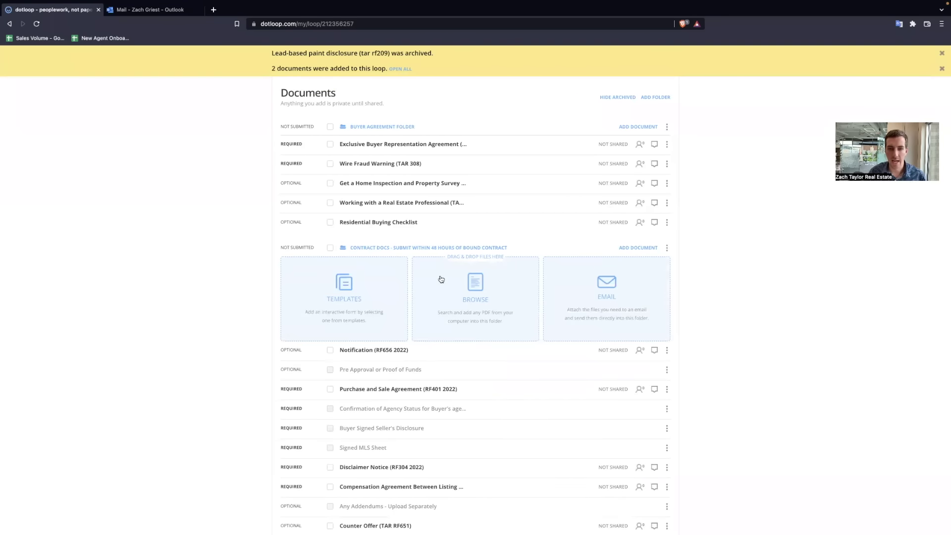
# Step: Upload 101 Listings Manager.pdf into the Contract Docs folder
pyautogui.click(475, 286)
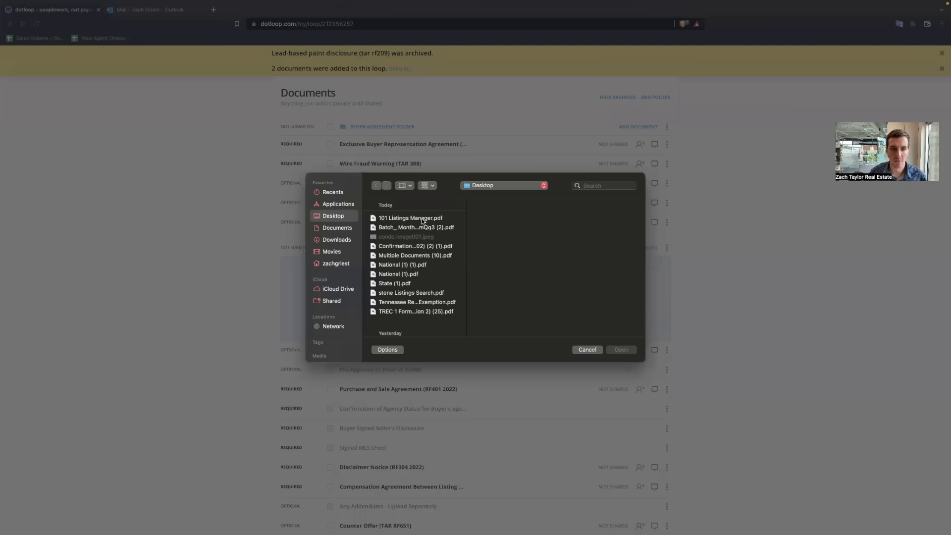
pyautogui.click(419, 219)
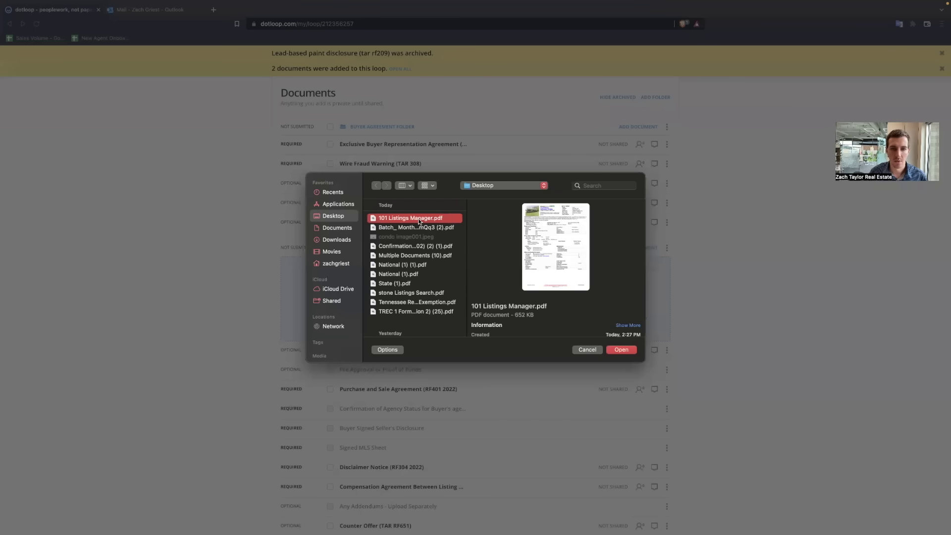
pyautogui.click(621, 350)
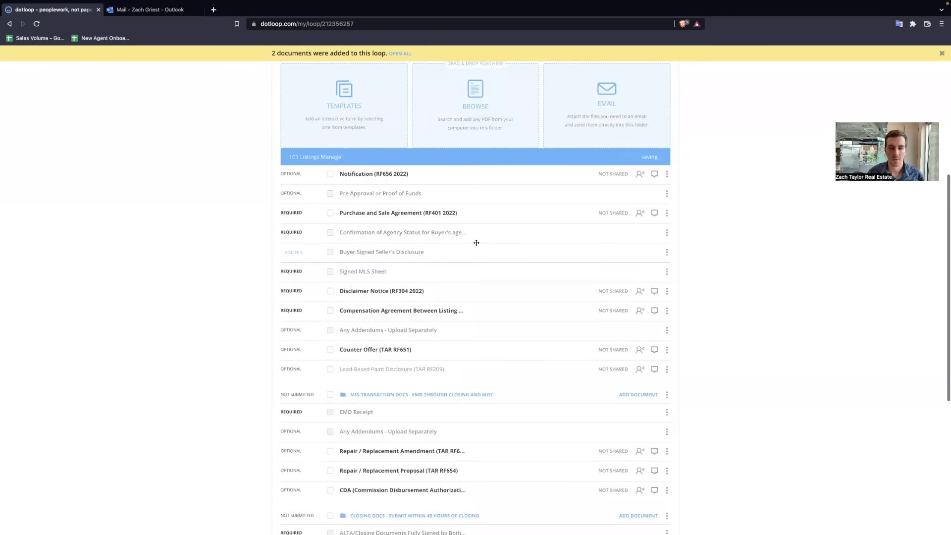
pyautogui.scroll(1, 476, 243)
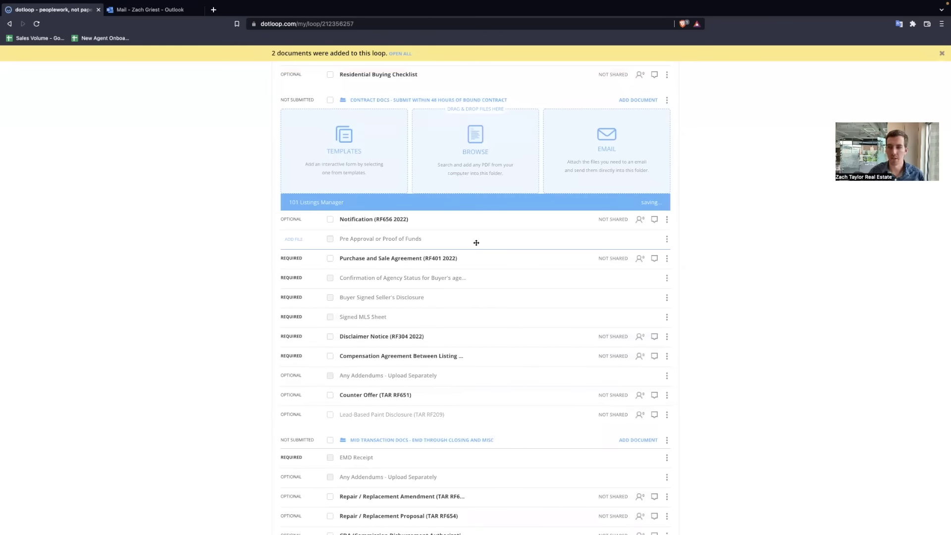
pyautogui.scroll(1, 476, 243)
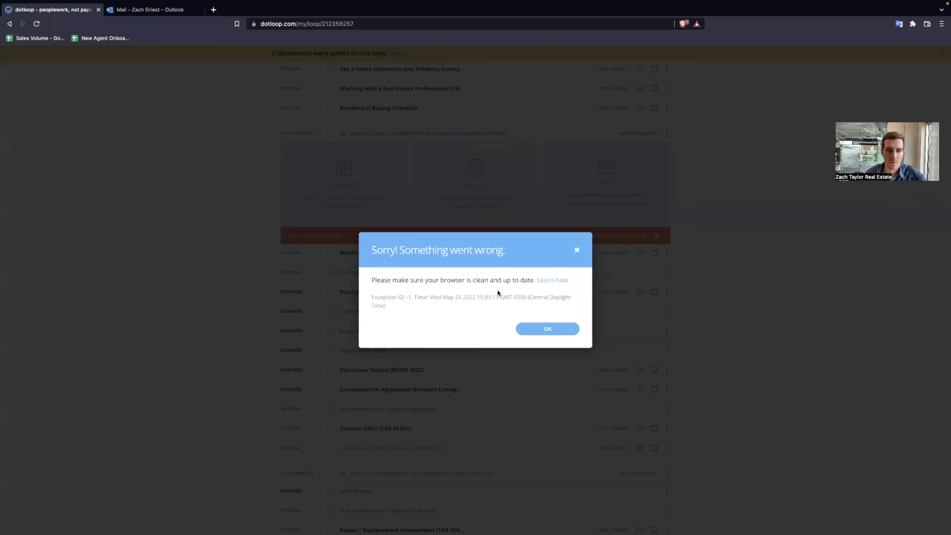
# Step: Dismiss the upload error and re-upload the 101 Listings Manager PDF
pyautogui.click(547, 329)
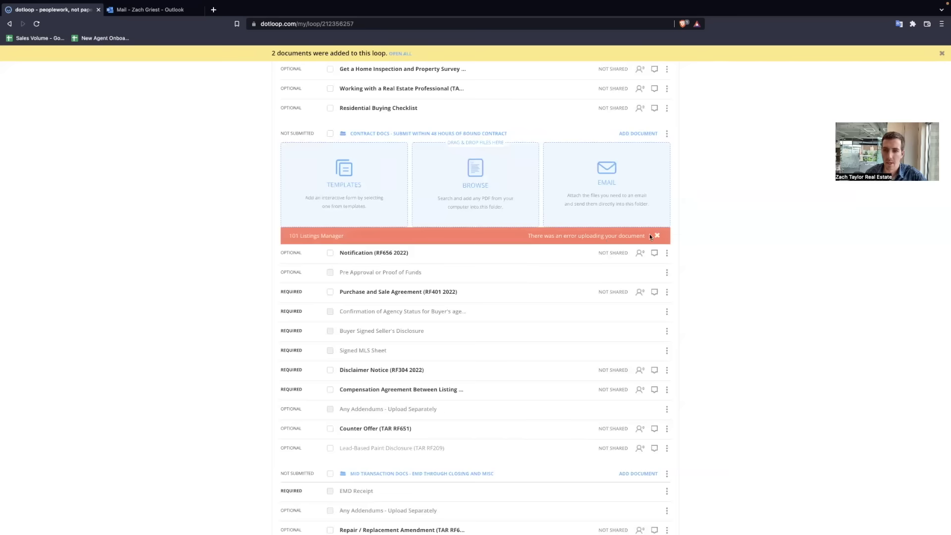
pyautogui.click(652, 235)
pyautogui.click(466, 177)
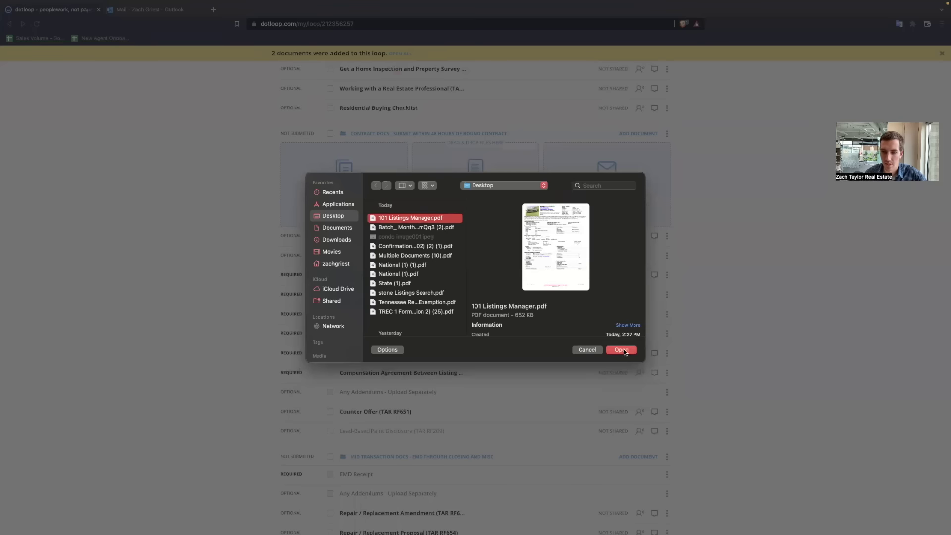
pyautogui.click(621, 349)
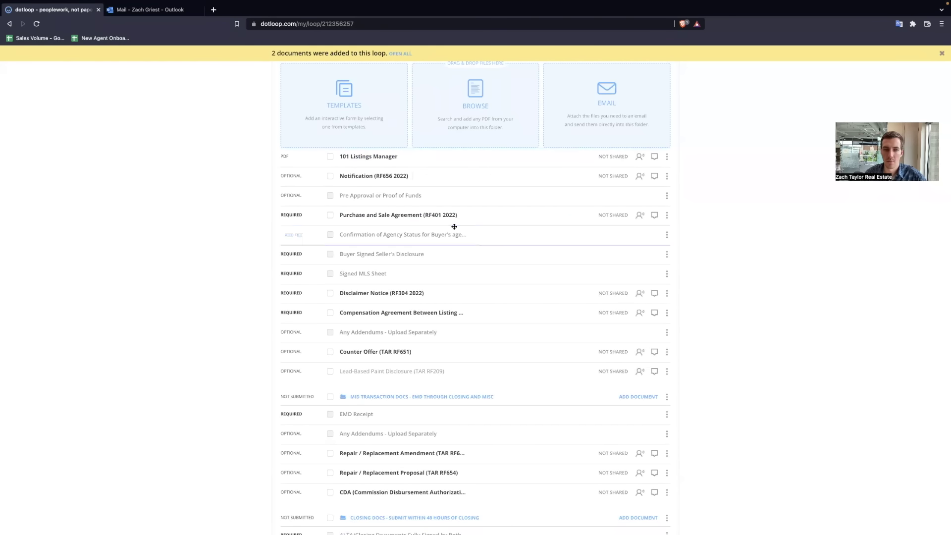
pyautogui.scroll(2, 454, 225)
pyautogui.click(668, 227)
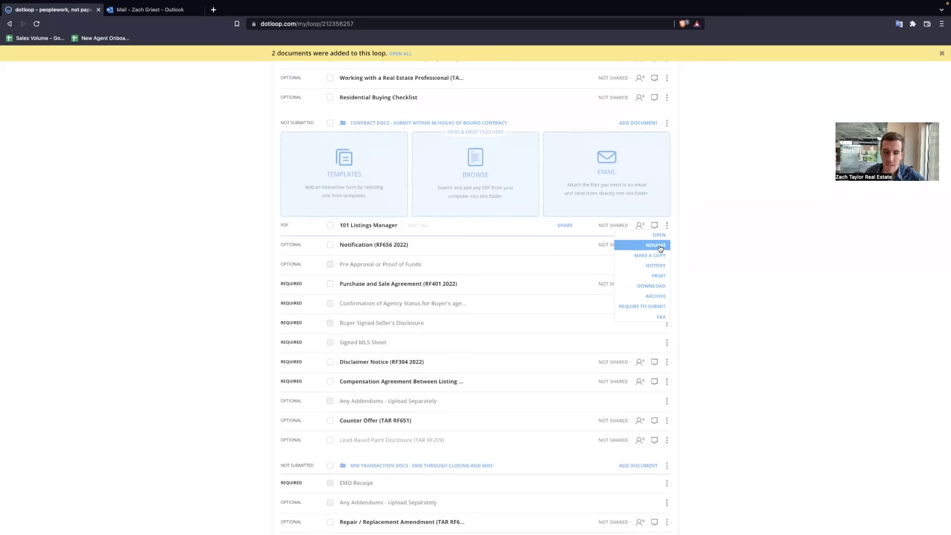
pyautogui.click(683, 258)
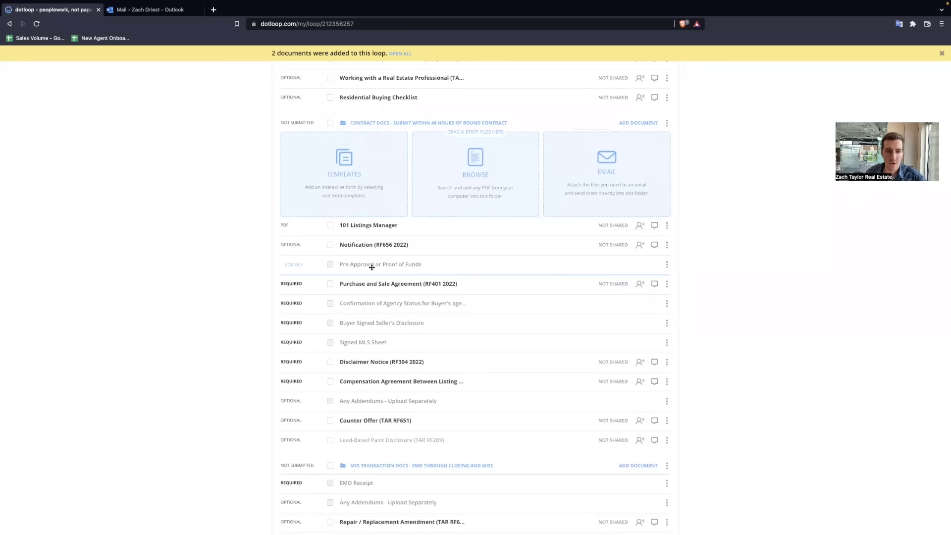
pyautogui.scroll(5, 337, 268)
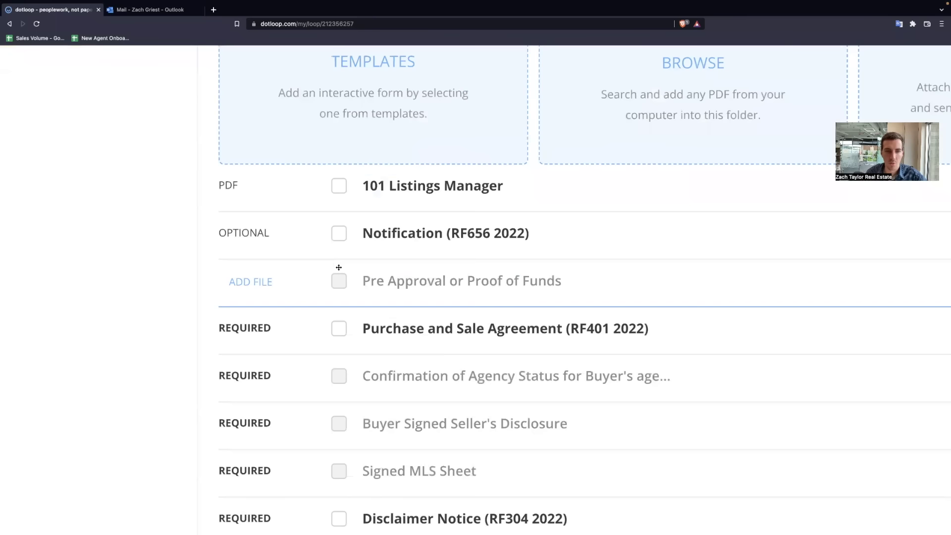
pyautogui.scroll(2, 502, 290)
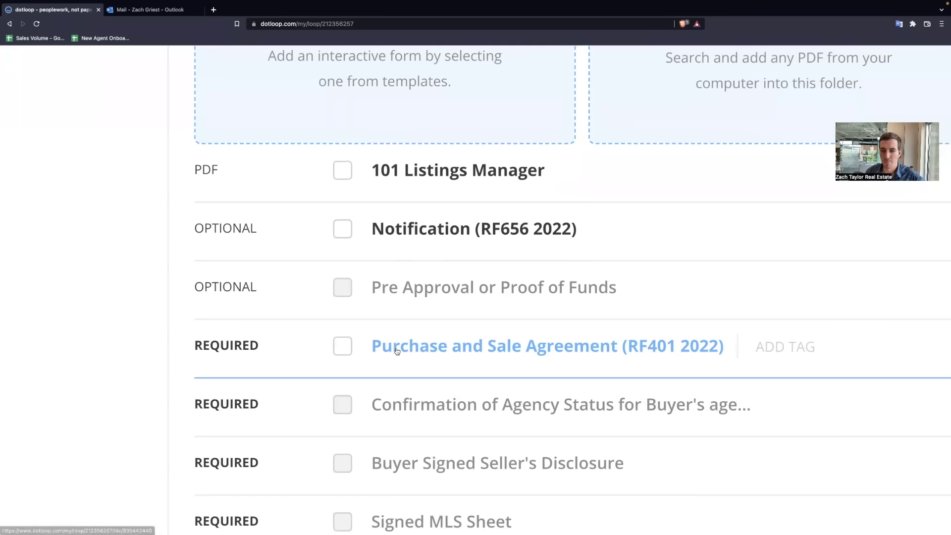
pyautogui.hscroll(4, 495, 348)
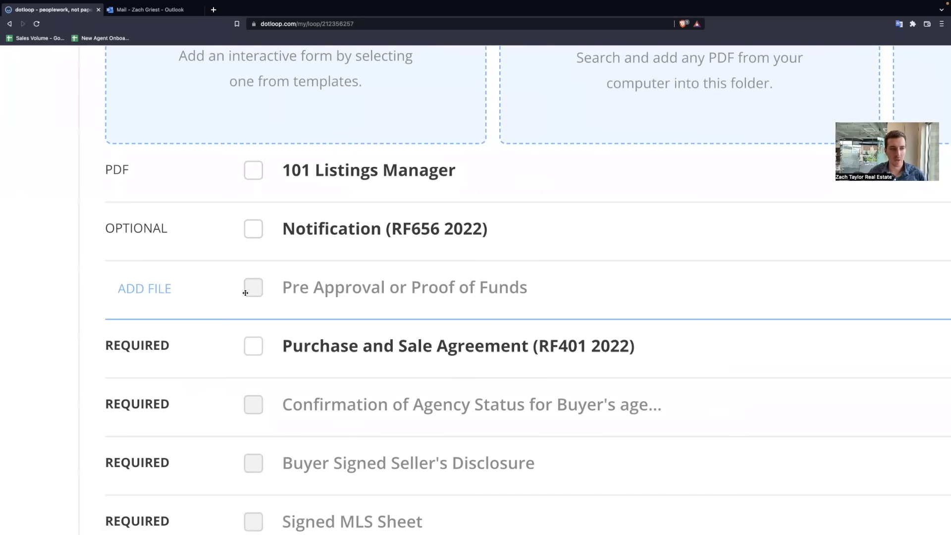
pyautogui.click(151, 293)
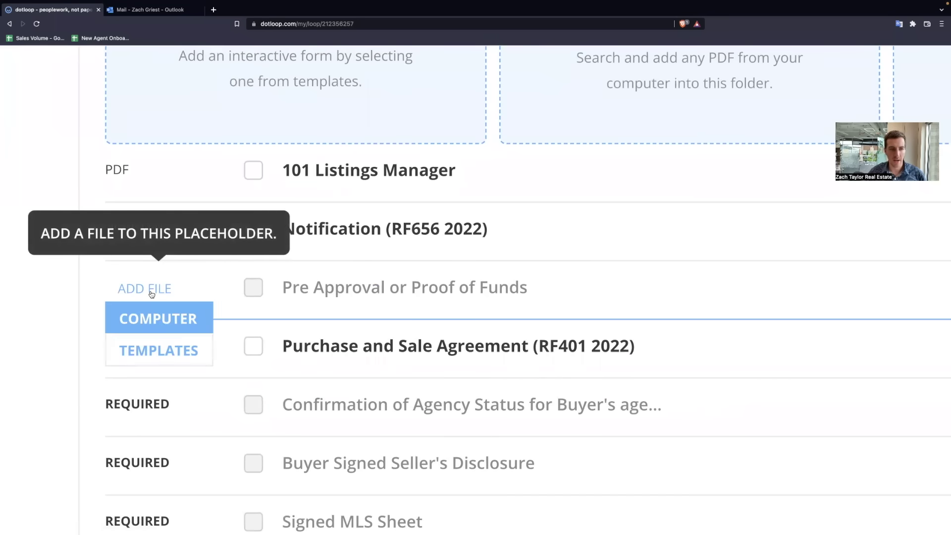
pyautogui.click(160, 318)
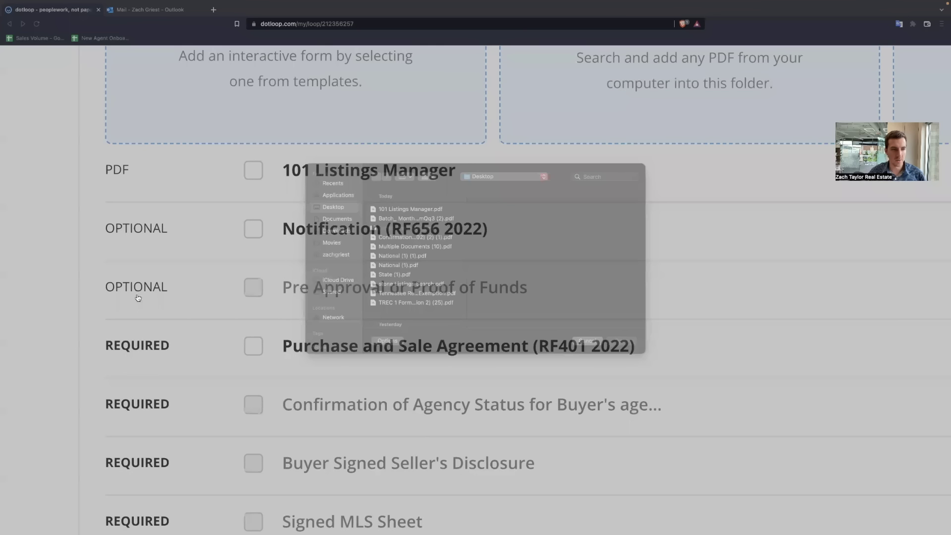
pyautogui.click(588, 338)
pyautogui.click(145, 288)
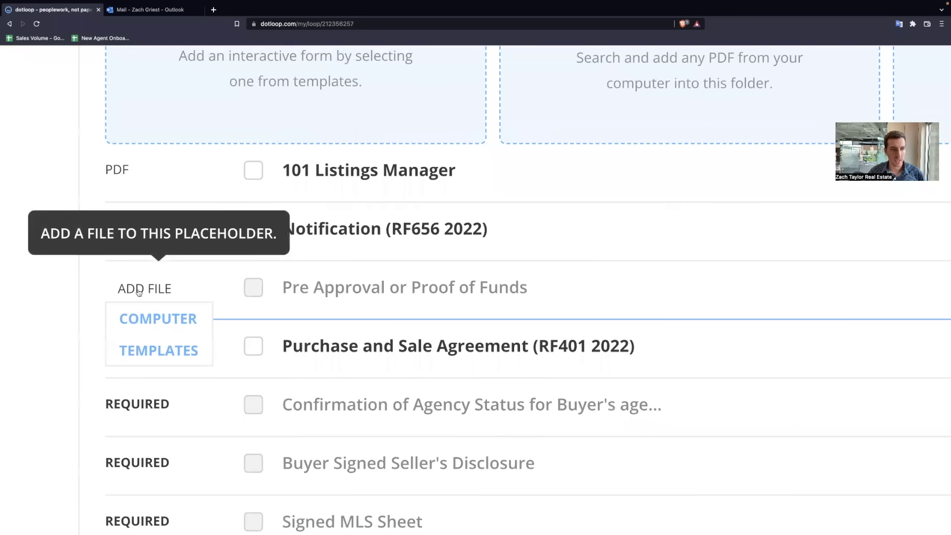
pyautogui.click(163, 349)
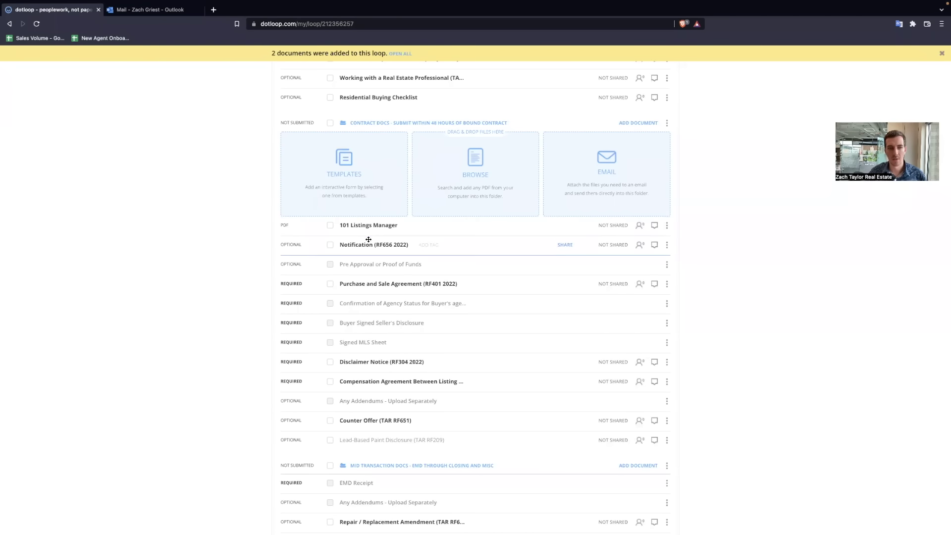
# Step: Drop 101 Listings Manager into the Pre Approval placeholder and rename it 'Pre Approval'
pyautogui.click(638, 123)
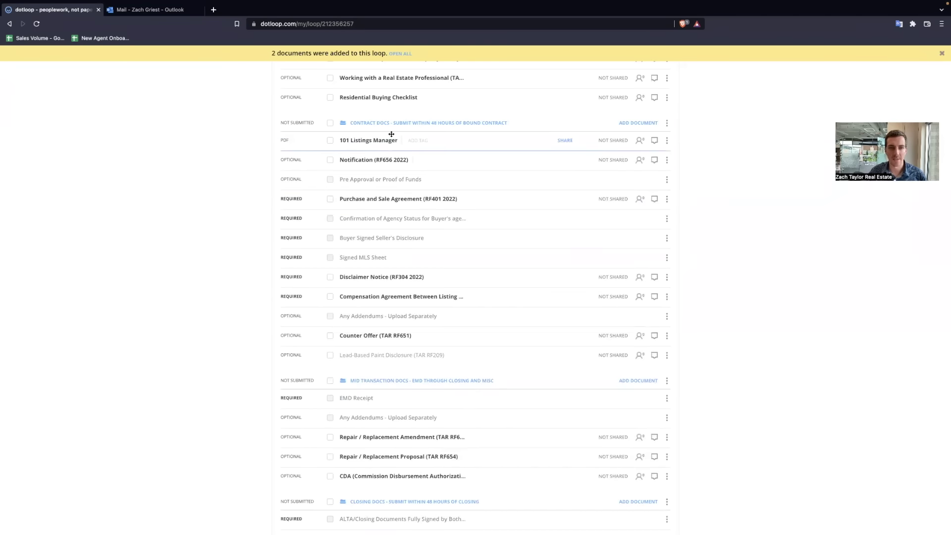
pyautogui.moveTo(391, 133); pyautogui.dragTo(389, 170)
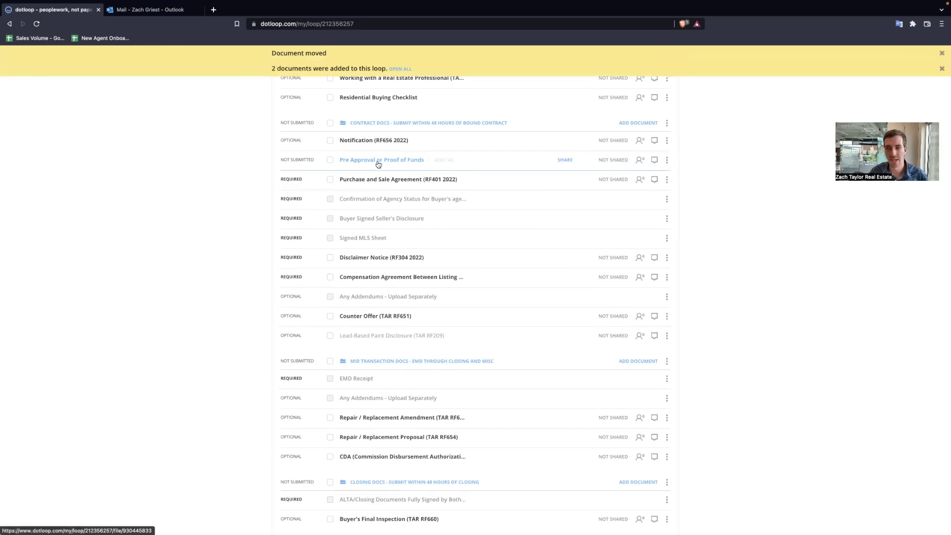
pyautogui.click(668, 161)
pyautogui.click(656, 183)
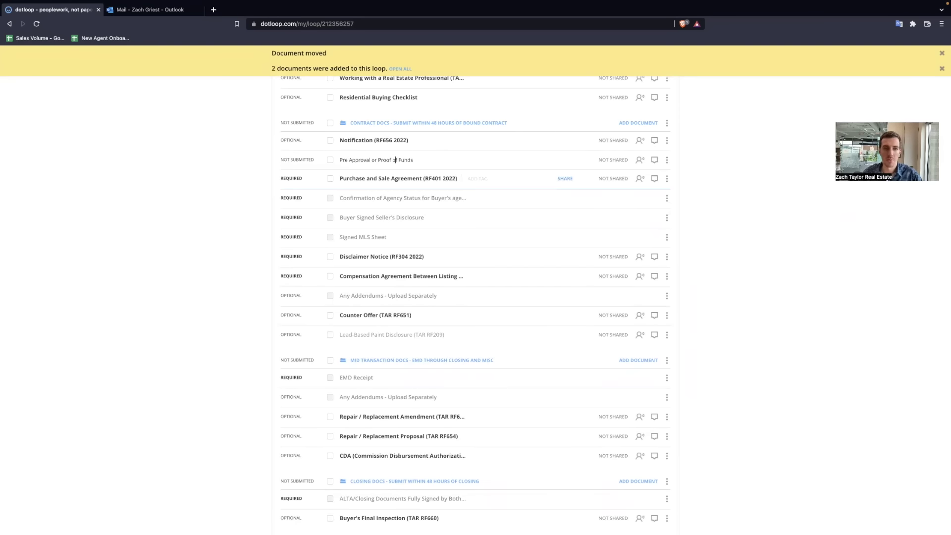
pyautogui.press('BackSpace')
pyautogui.press('BackSpace')
pyautogui.press('BackSpace')
pyautogui.press('BackSpace')
pyautogui.press('BackSpace')
pyautogui.press('BackSpace')
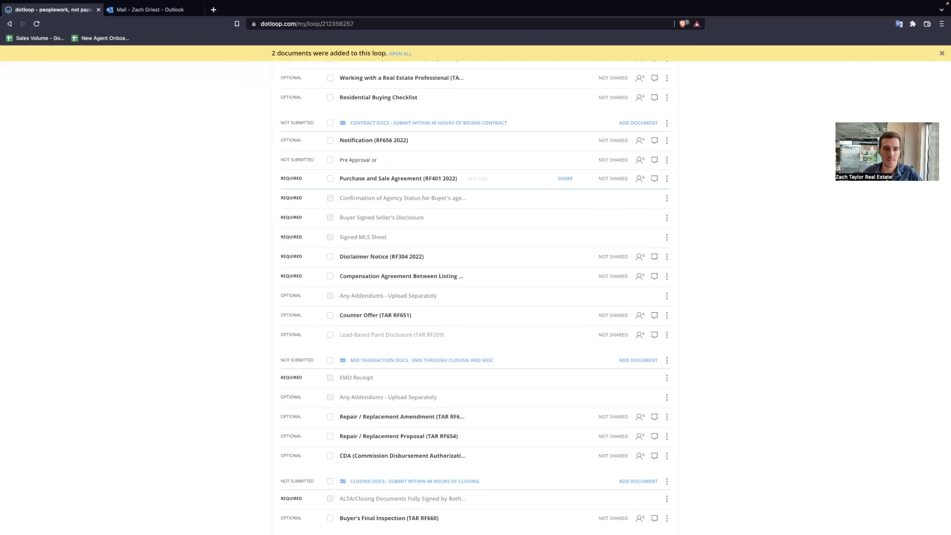
pyautogui.press('Return')
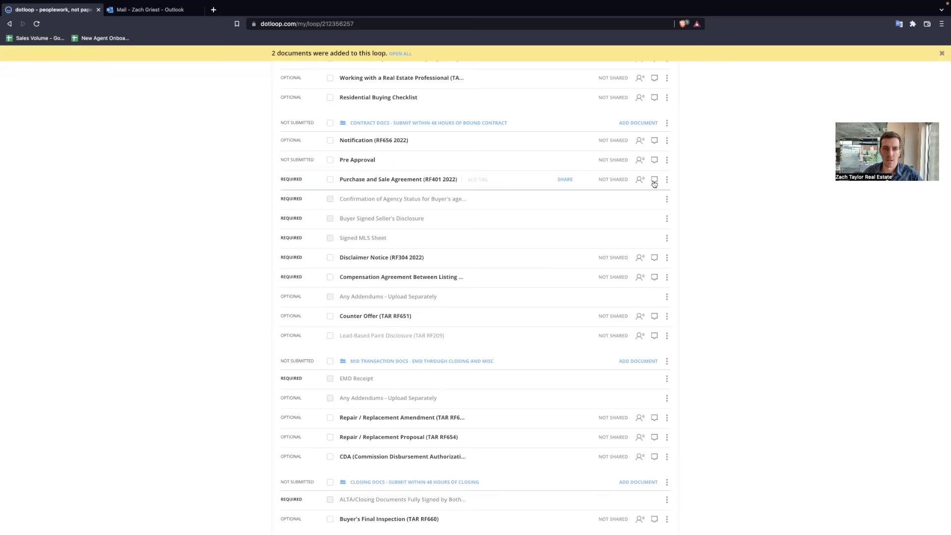
pyautogui.hotkey('ctrl', '+')
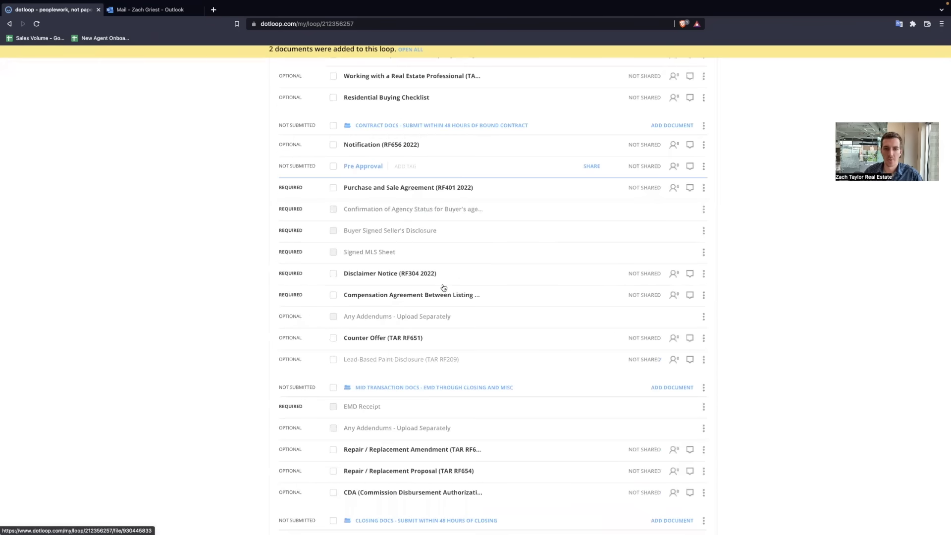
pyautogui.scroll(5, 471, 292)
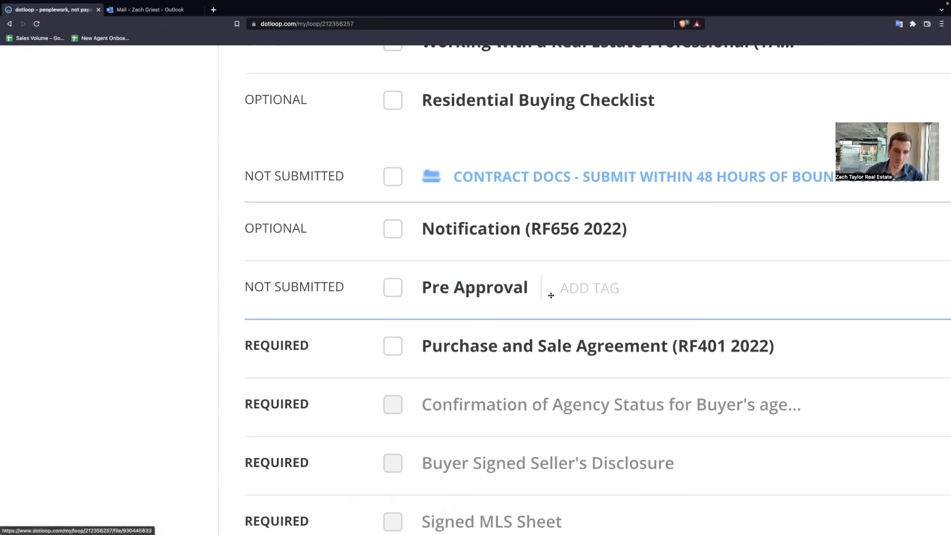
pyautogui.scroll(-1, 682, 265)
pyautogui.scroll(-4, 681, 264)
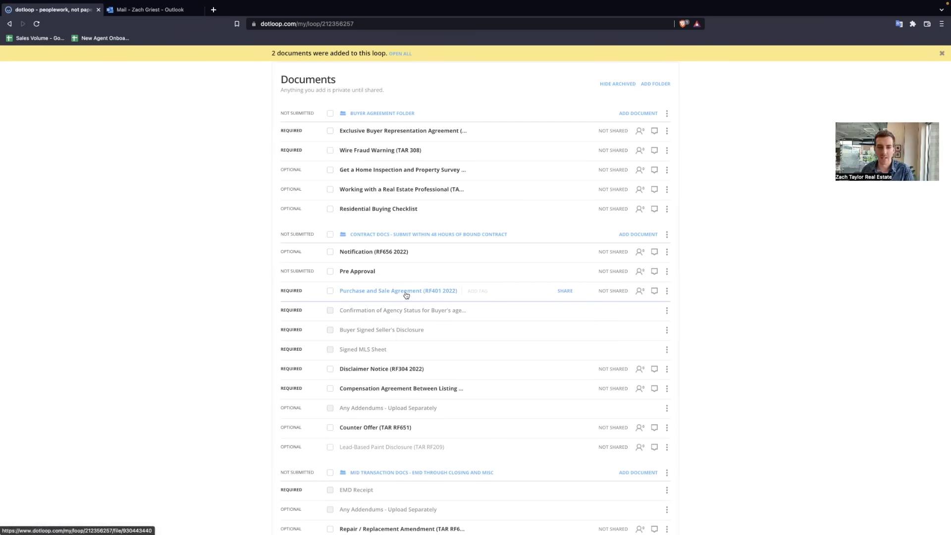
# Step: Rename the Notification document to 'Bound Contract'
pyautogui.click(666, 252)
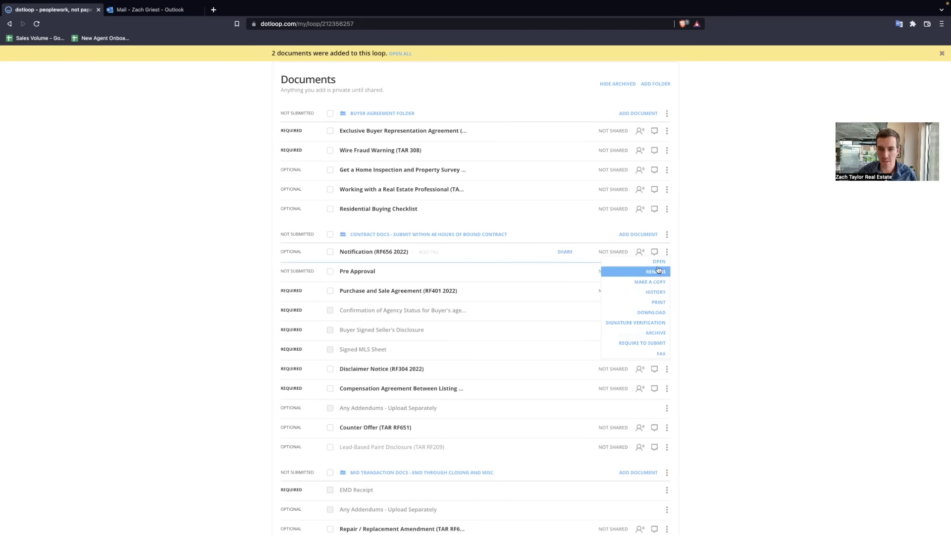
pyautogui.click(656, 272)
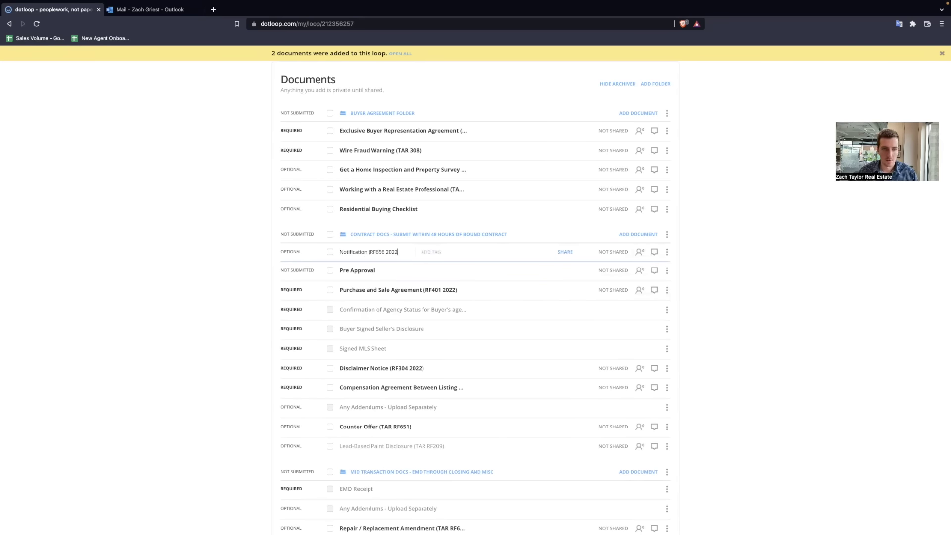
pyautogui.press('BackSpace')
pyautogui.press('BackSpace')
pyautogui.press('BackSpace')
pyautogui.press('BackSpace')
pyautogui.press('BackSpace')
pyautogui.press('BackSpace')
pyautogui.press('BackSpace')
pyautogui.press('BackSpace')
pyautogui.press('BackSpace')
pyautogui.press('BackSpace')
pyautogui.press('BackSpace')
pyautogui.press('BackSpace')
pyautogui.press('BackSpace')
pyautogui.press('BackSpace')
pyautogui.press('BackSpace')
pyautogui.press('BackSpace')
pyautogui.press('BackSpace')
pyautogui.press('BackSpace')
pyautogui.press('BackSpace')
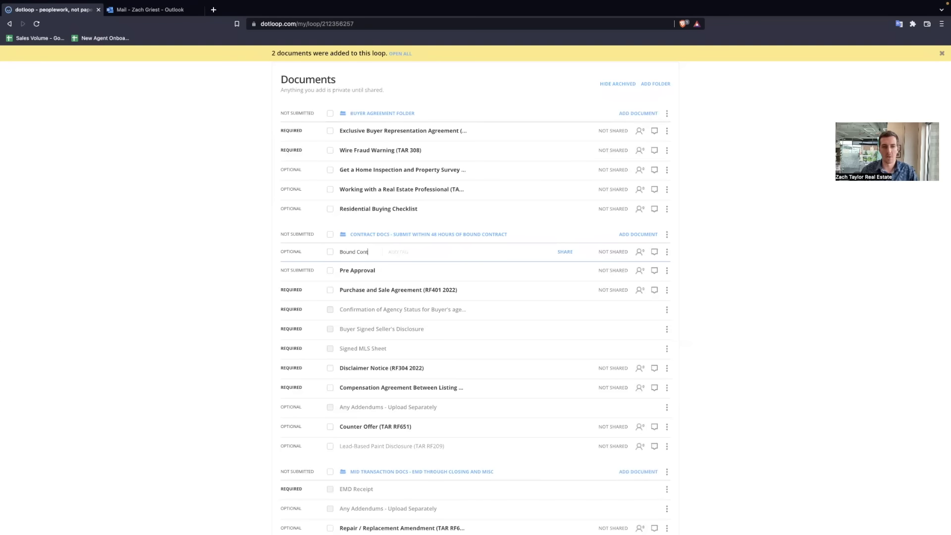
pyautogui.write('t')
pyautogui.press('Return')
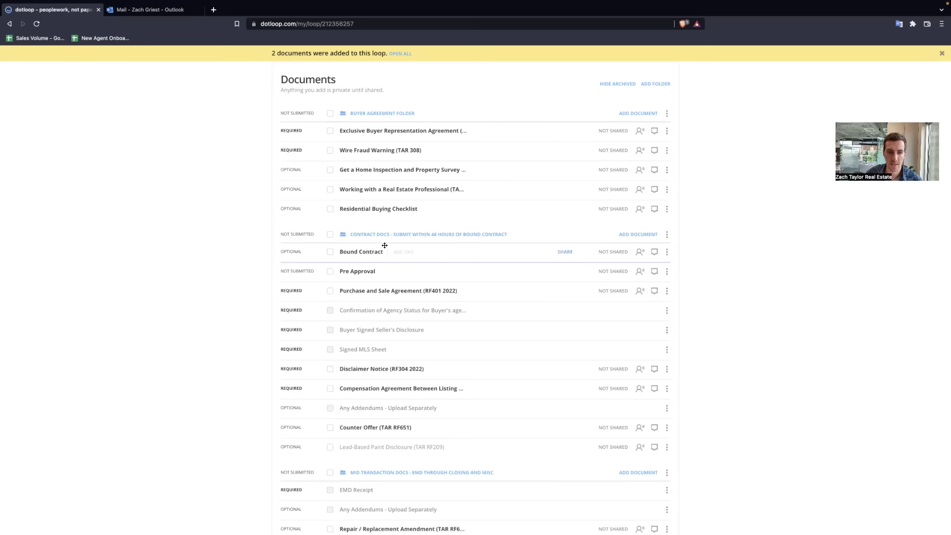
# Step: Drag Bound Contract onto the Purchase and Sale Agreement (RF401 2022) and confirm the replacement
pyautogui.moveTo(384, 246); pyautogui.dragTo(399, 286)
pyautogui.moveTo(401, 274); pyautogui.dragTo(401, 265)
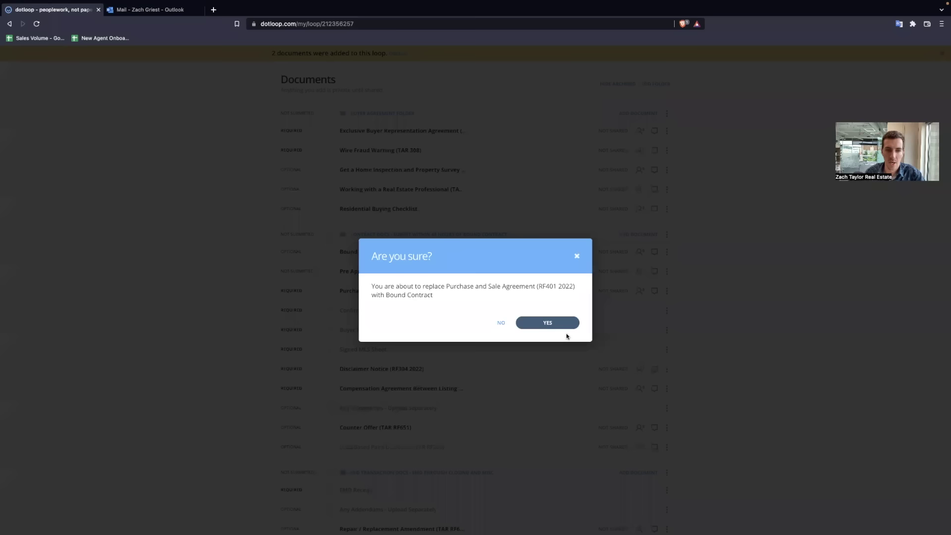
pyautogui.click(557, 325)
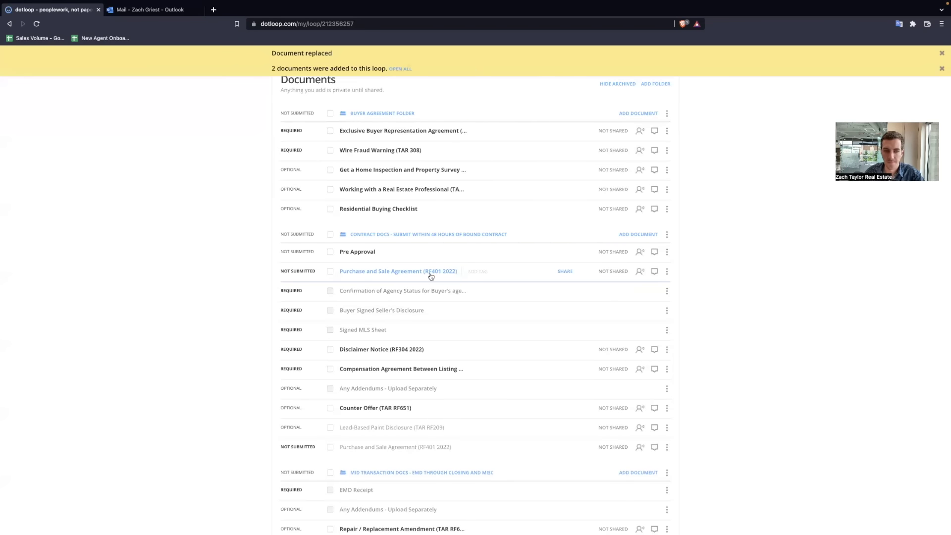
pyautogui.scroll(2, 414, 273)
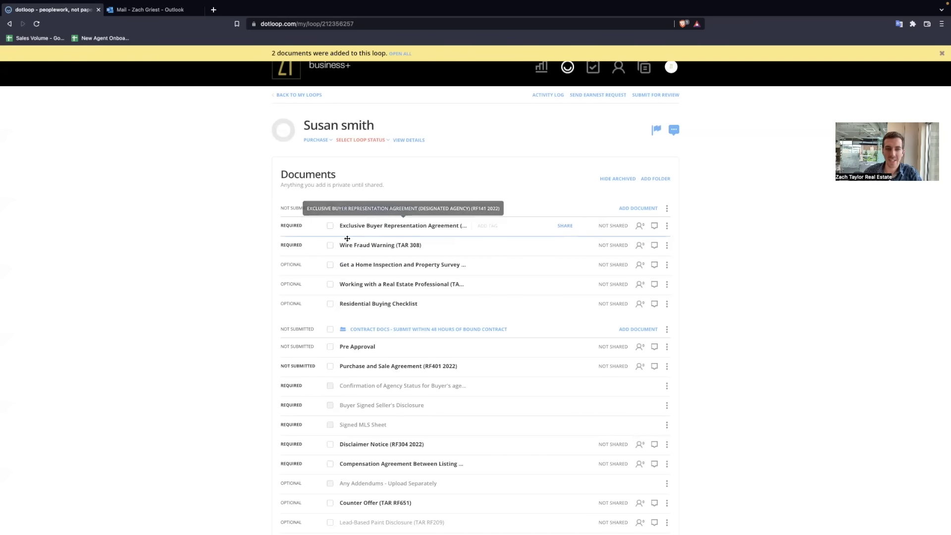
# Step: Try submitting the Buyer Agreement Folder for review and dismiss the required-documents notice
pyautogui.click(652, 95)
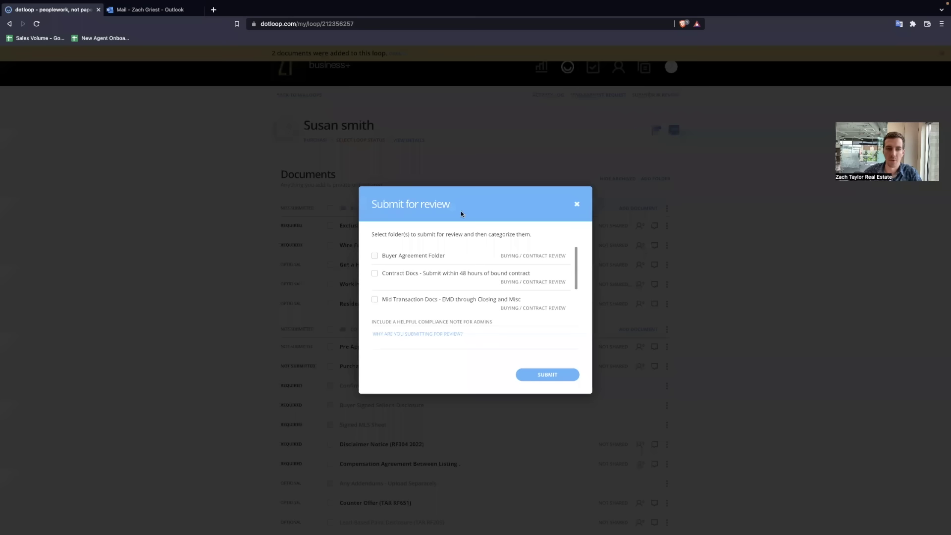
pyautogui.click(375, 255)
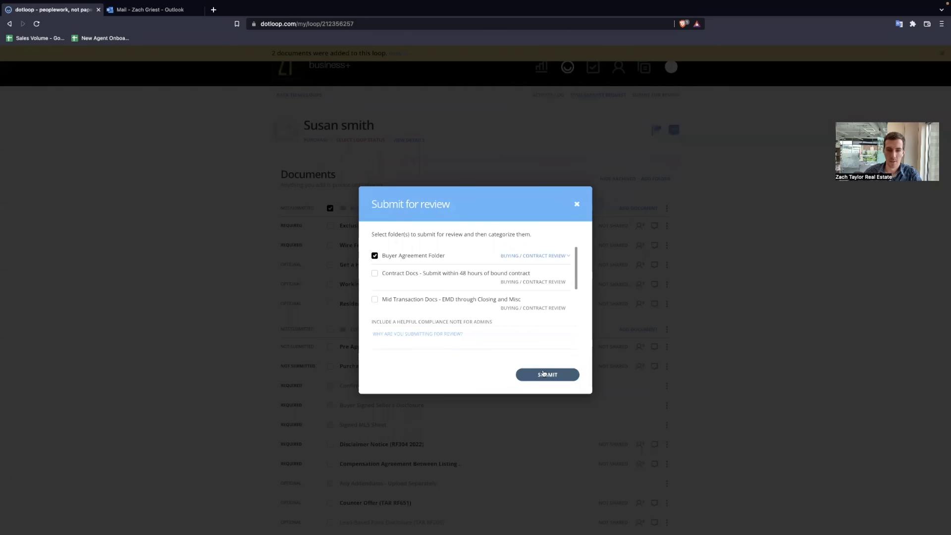
pyautogui.click(544, 374)
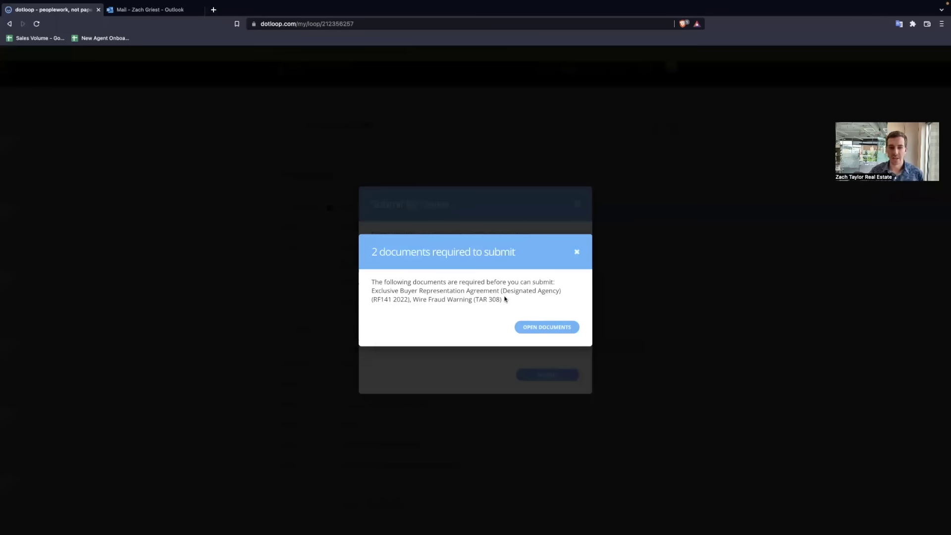
pyautogui.moveTo(502, 299); pyautogui.dragTo(373, 283)
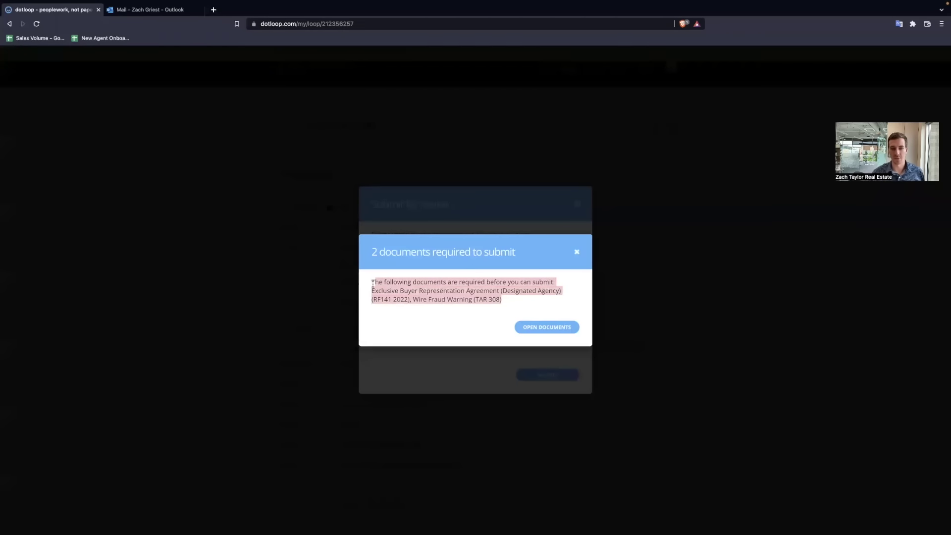
pyautogui.click(576, 252)
pyautogui.click(578, 204)
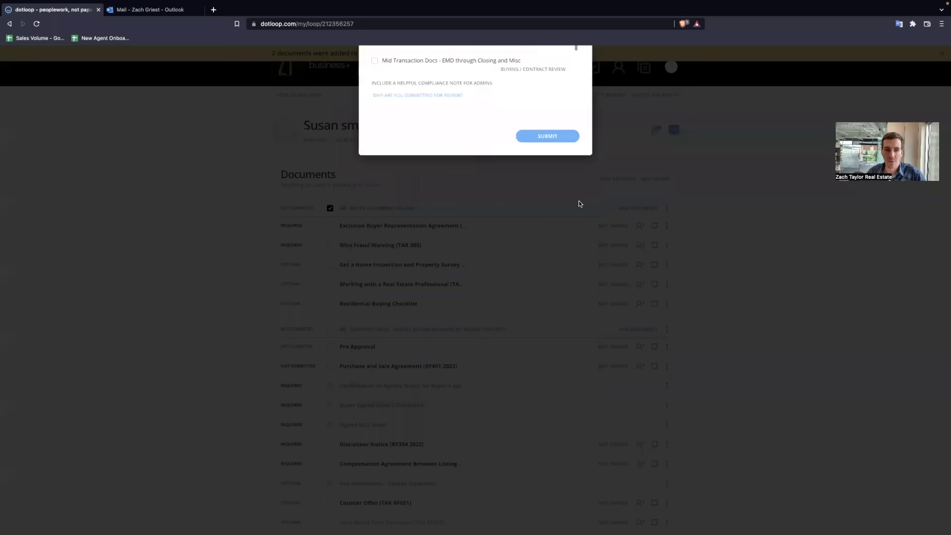
pyautogui.click(330, 208)
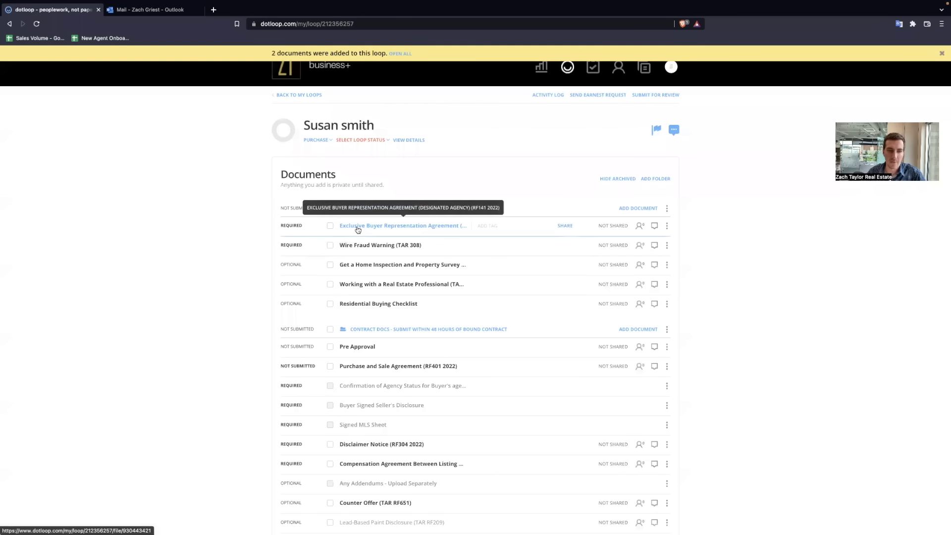
pyautogui.scroll(-1, 472, 401)
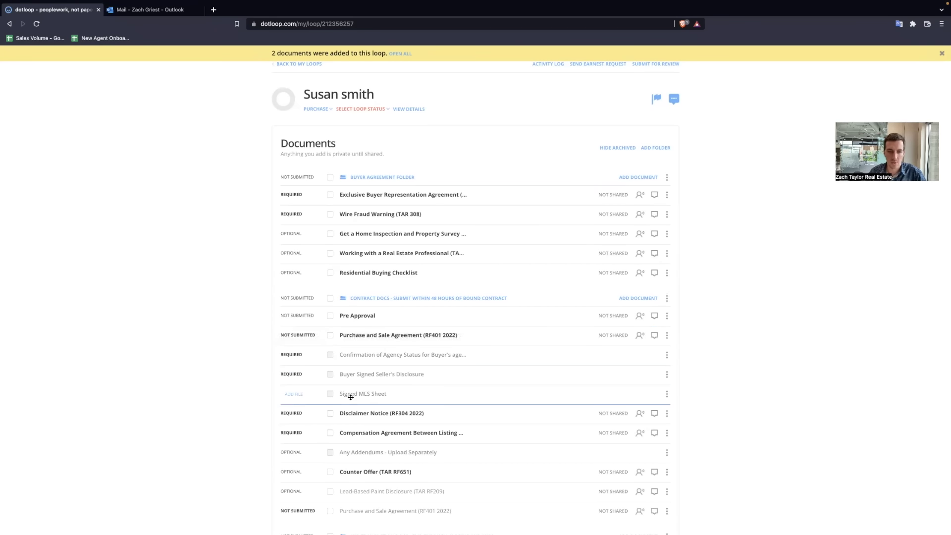
# Step: Submit Contract Docs for review, then close the missing-documents warning and dialog
pyautogui.click(646, 65)
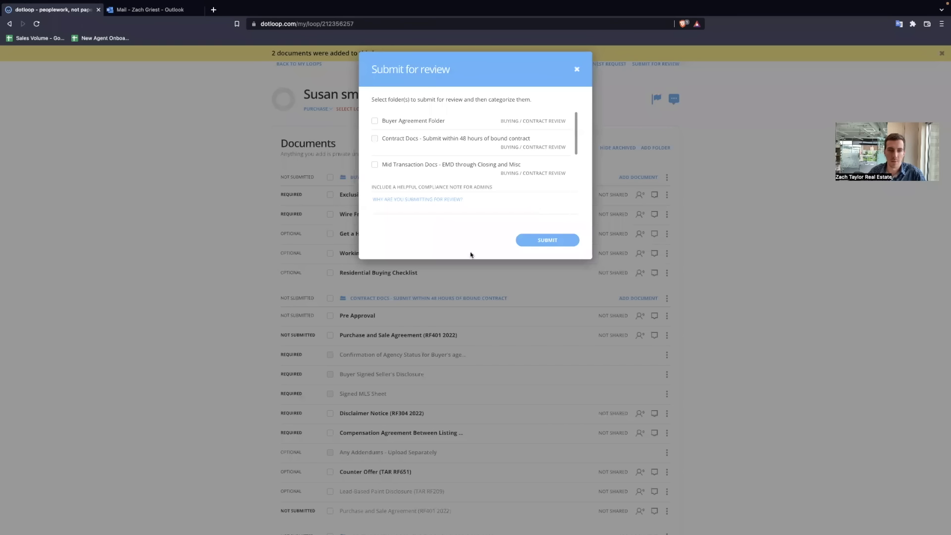
pyautogui.click(376, 276)
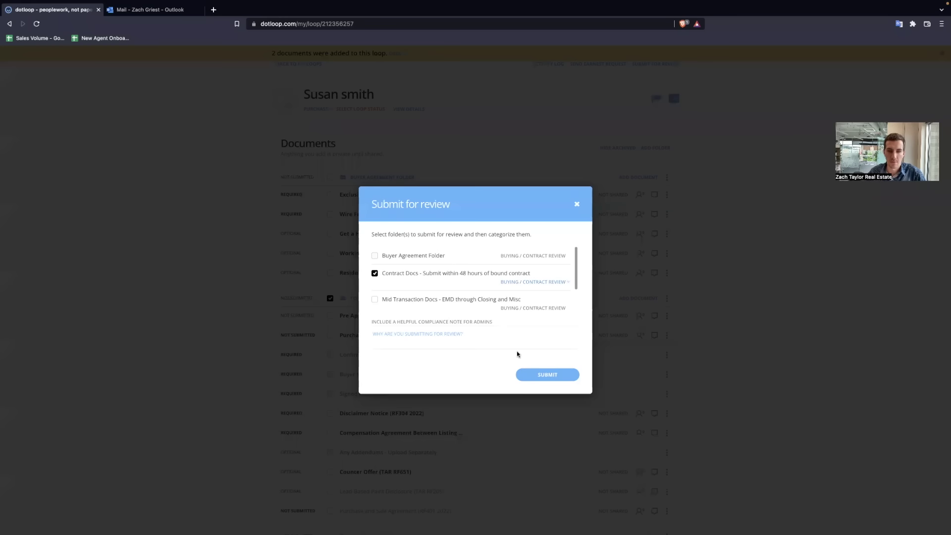
pyautogui.click(538, 370)
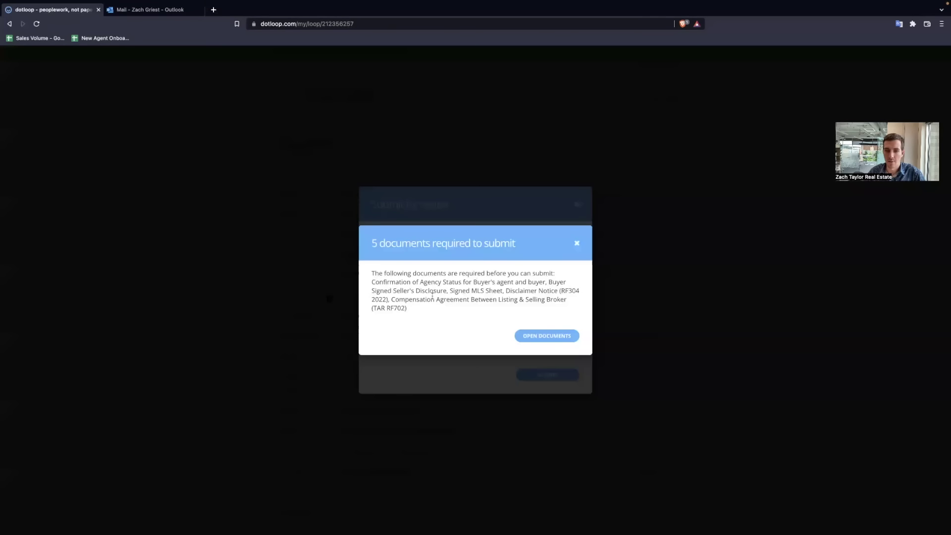
pyautogui.click(577, 243)
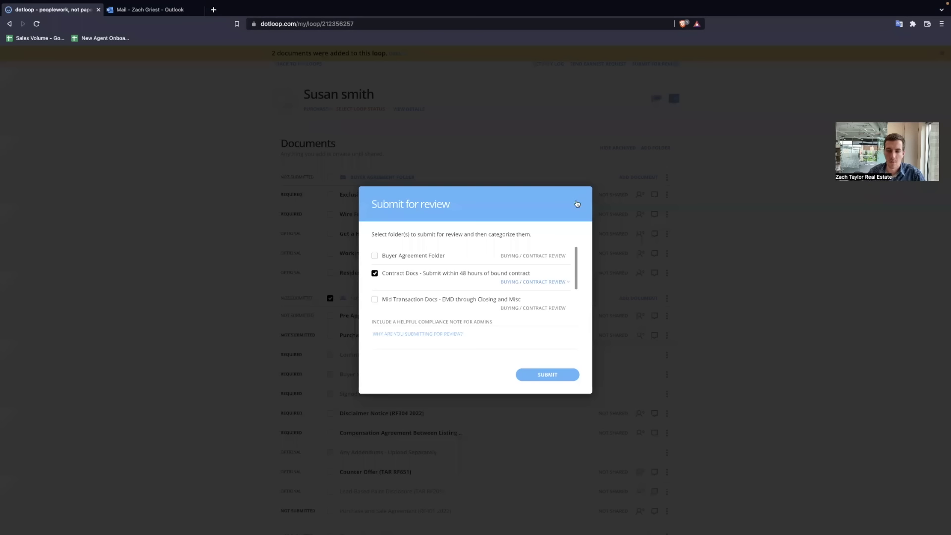
pyautogui.click(575, 201)
pyautogui.scroll(-2, 540, 245)
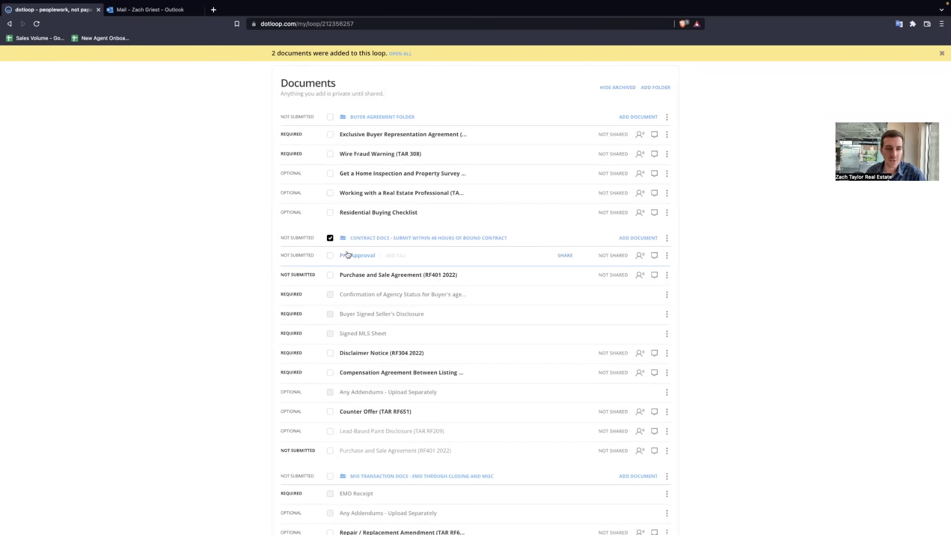
pyautogui.click(329, 238)
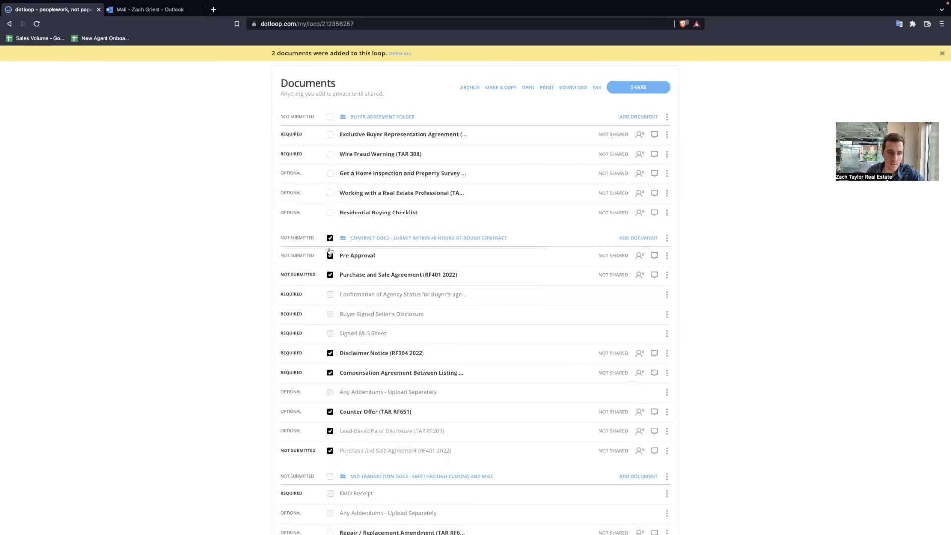
pyautogui.click(630, 88)
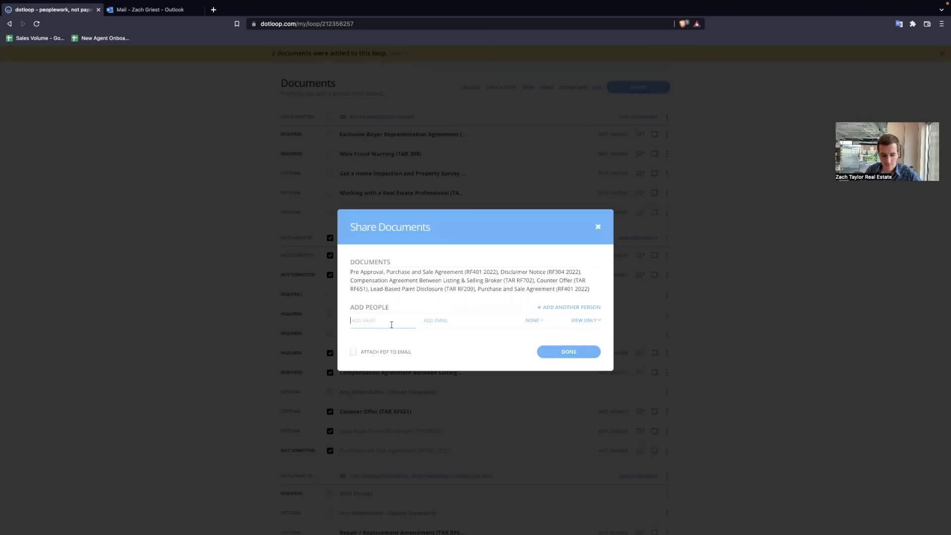
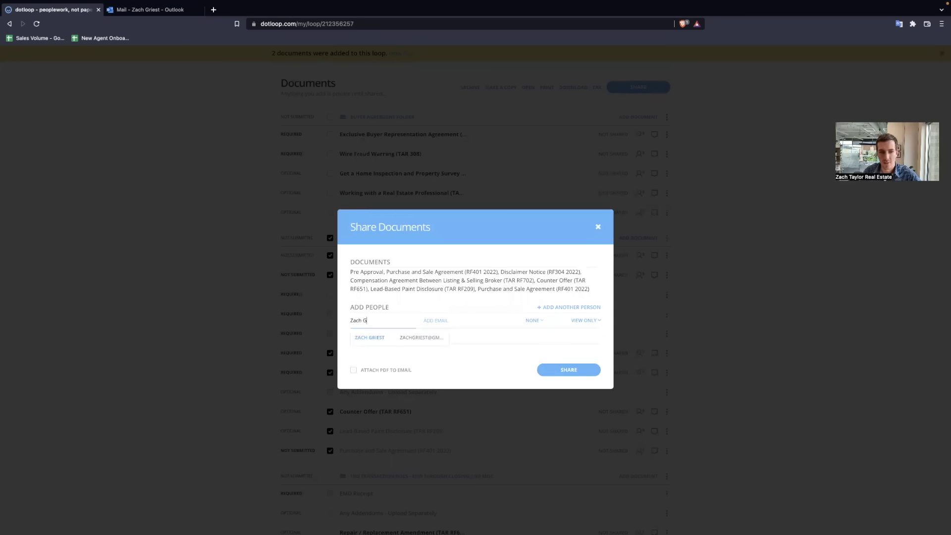
pyautogui.click(421, 338)
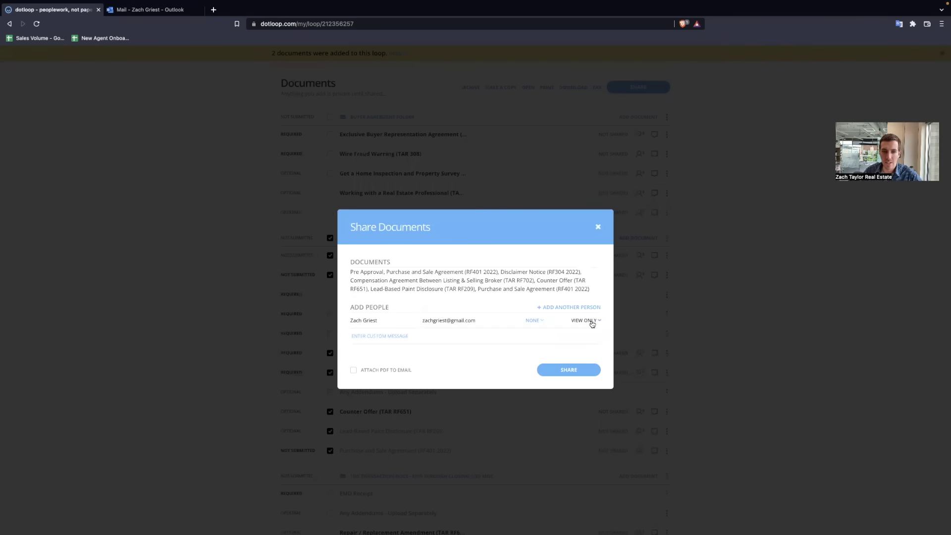
pyautogui.click(581, 368)
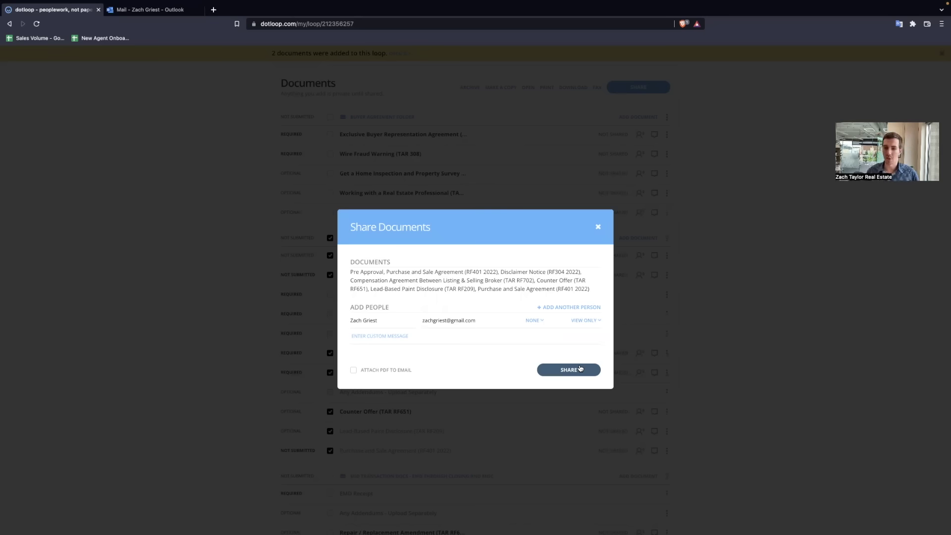
pyautogui.click(598, 226)
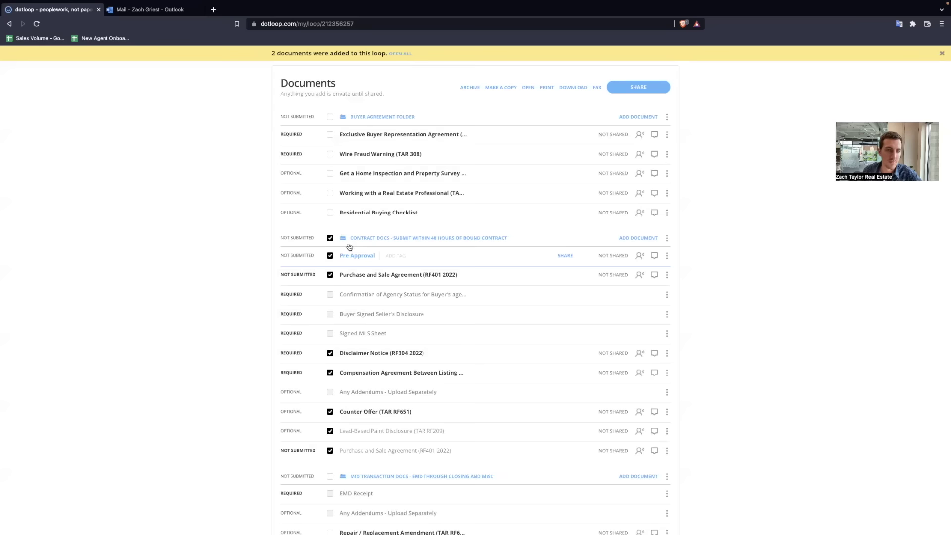
pyautogui.click(330, 238)
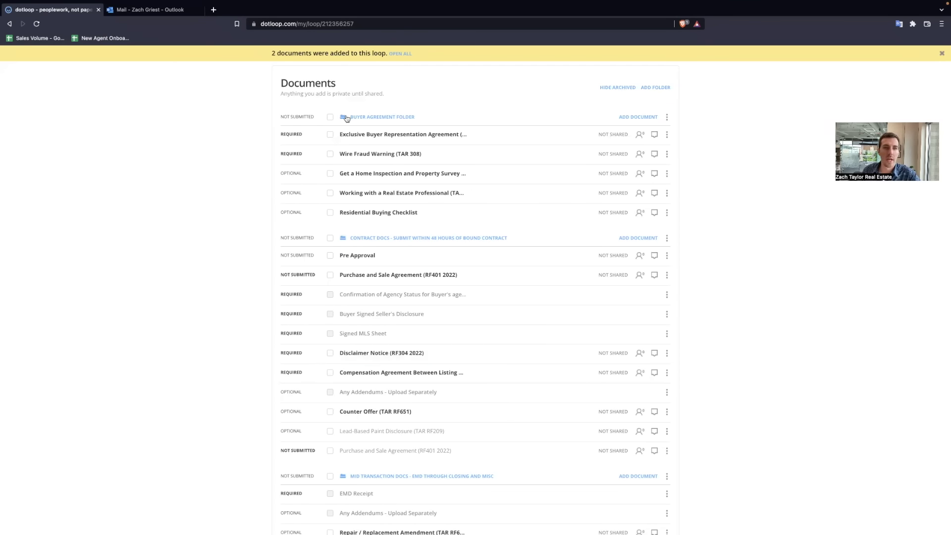
pyautogui.scroll(2, 347, 124)
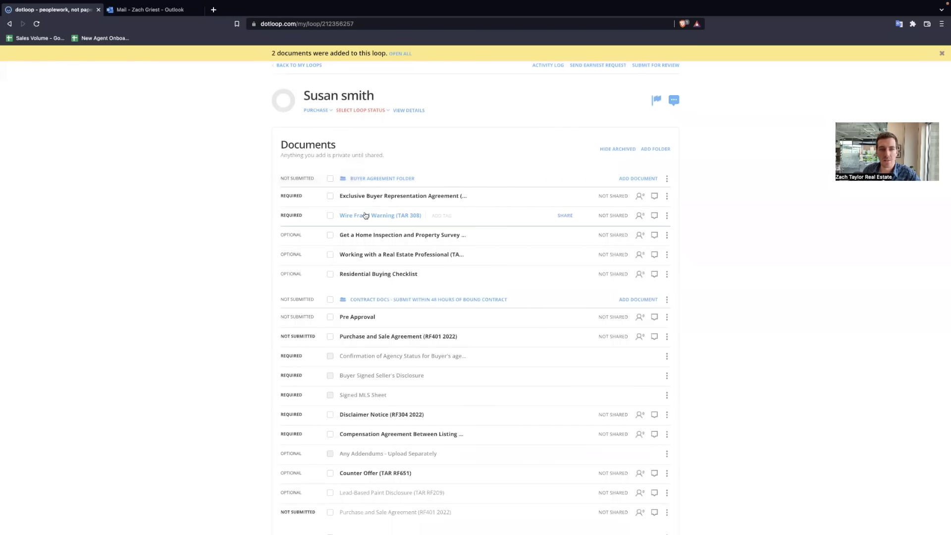
pyautogui.scroll(5, 272, 198)
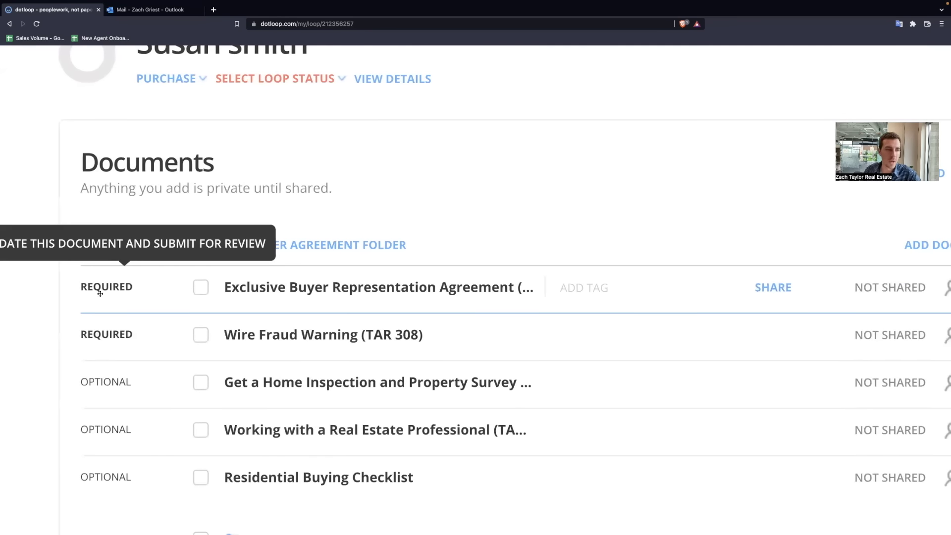
pyautogui.hscroll(1, 130, 296)
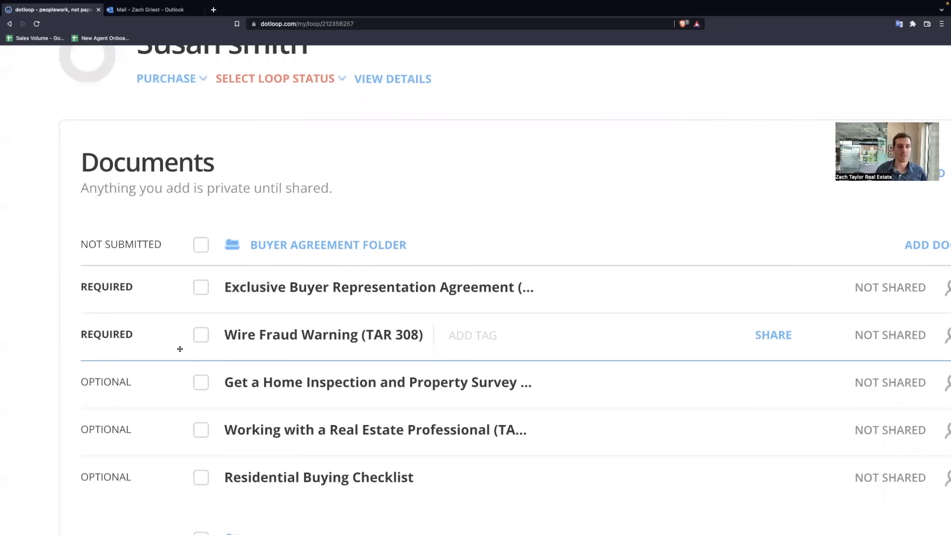
pyautogui.hscroll(10, 471, 216)
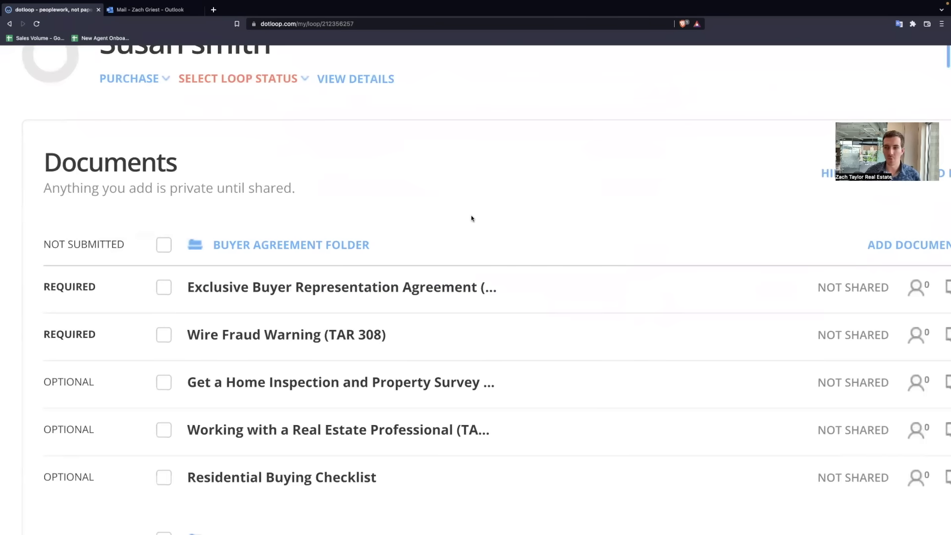
pyautogui.scroll(2, 693, 126)
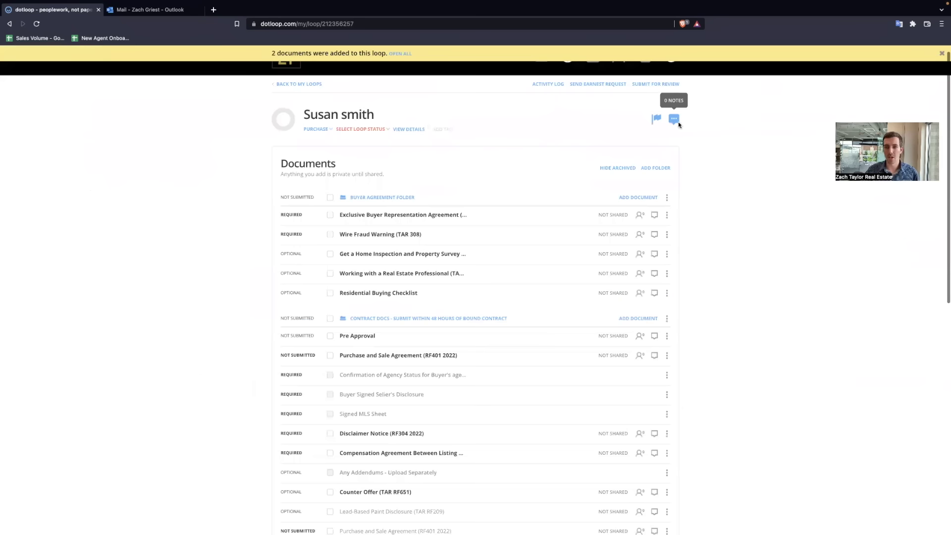
pyautogui.click(708, 119)
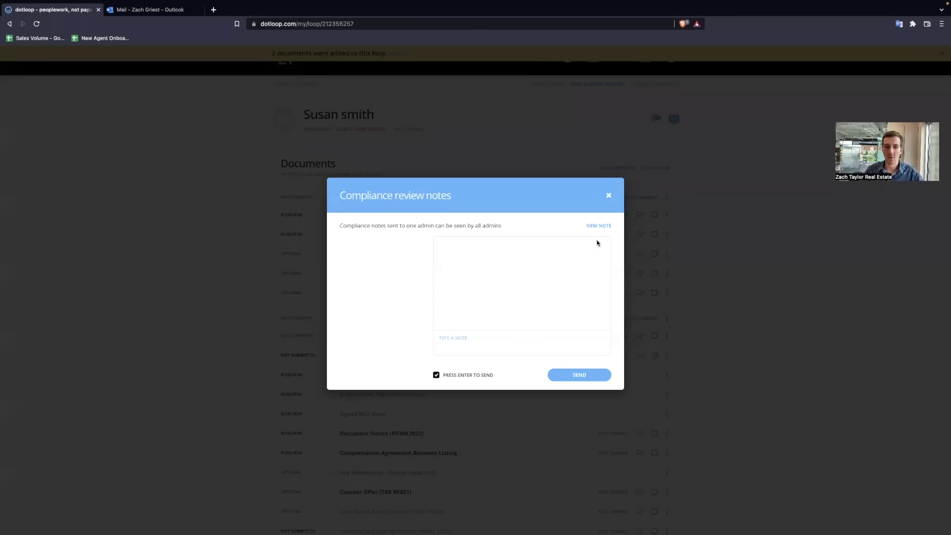
pyautogui.click(599, 225)
pyautogui.click(593, 226)
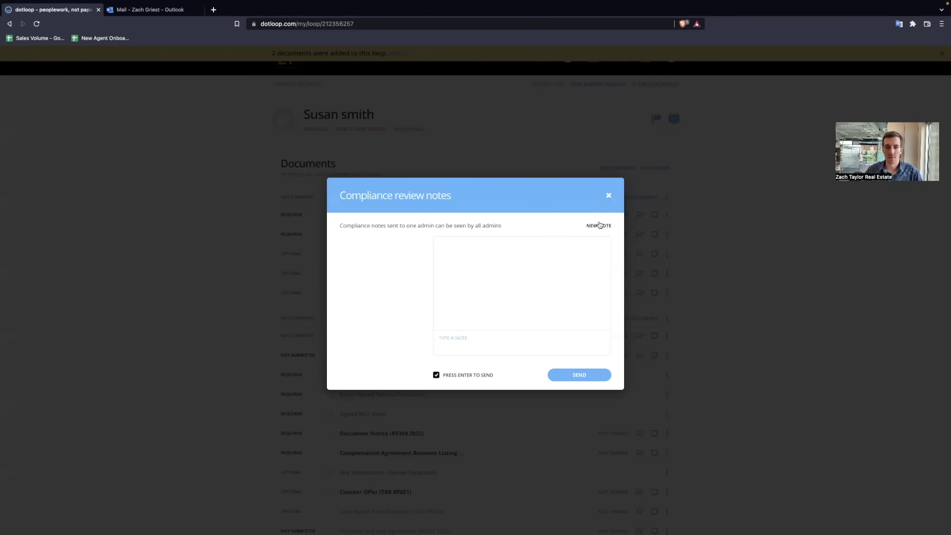
pyautogui.click(599, 226)
pyautogui.click(343, 280)
pyautogui.click(593, 227)
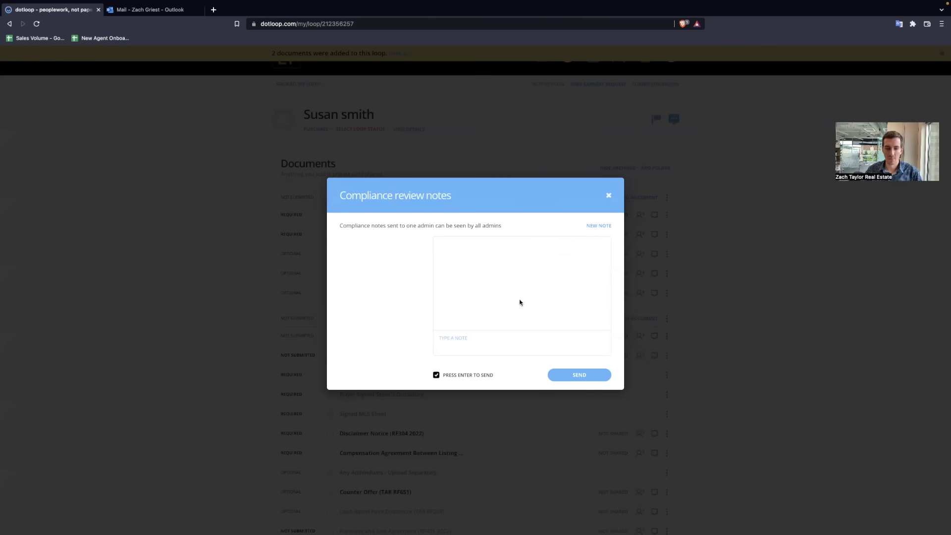
pyautogui.click(489, 337)
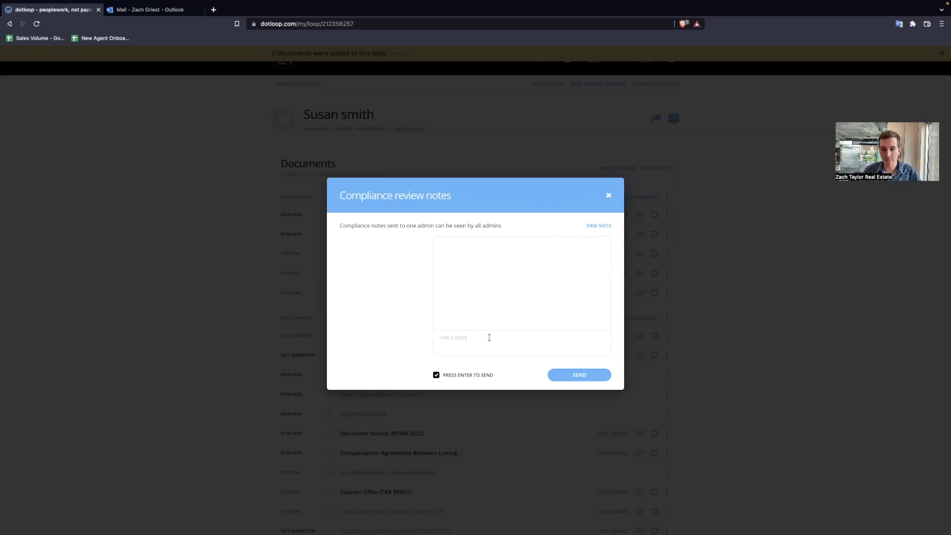
pyautogui.write('help')
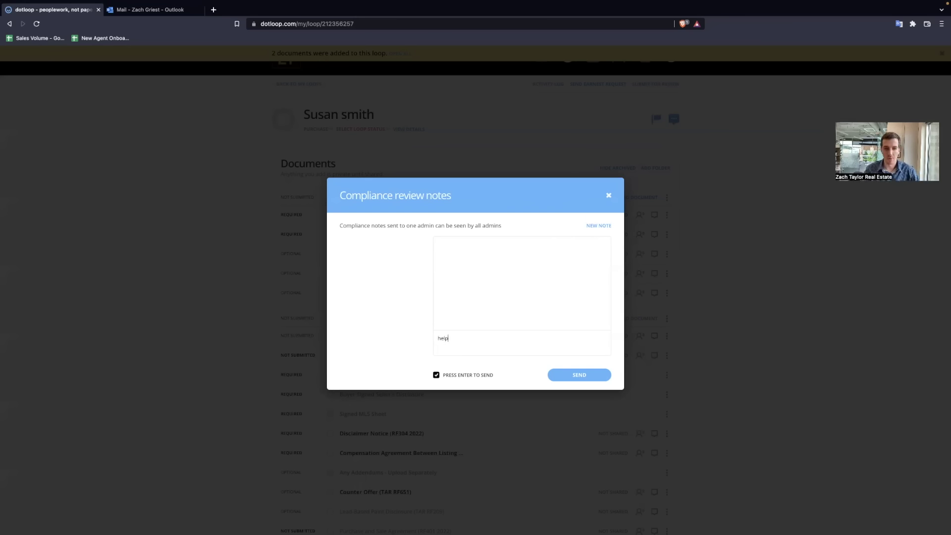
pyautogui.press('BackSpace')
pyautogui.press('BackSpace')
pyautogui.press('BackSpace')
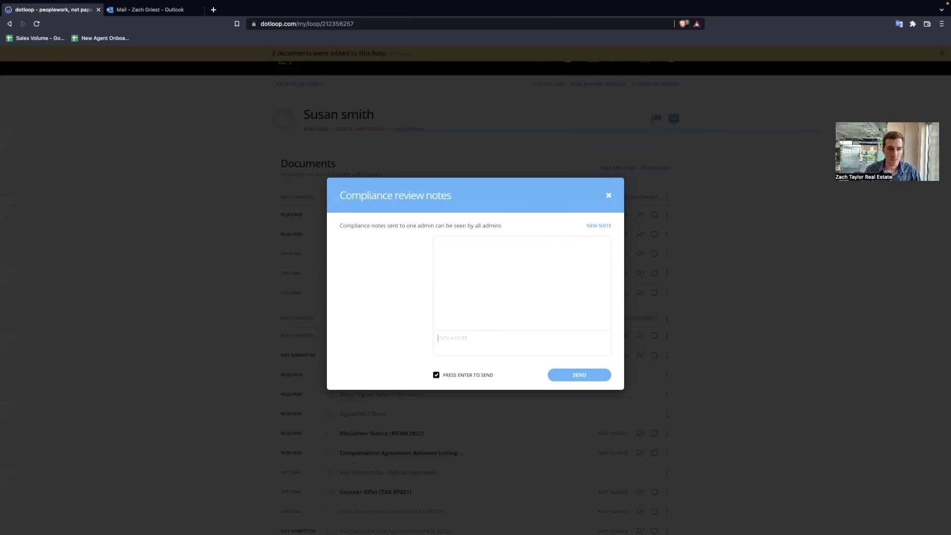
pyautogui.write('not on the m')
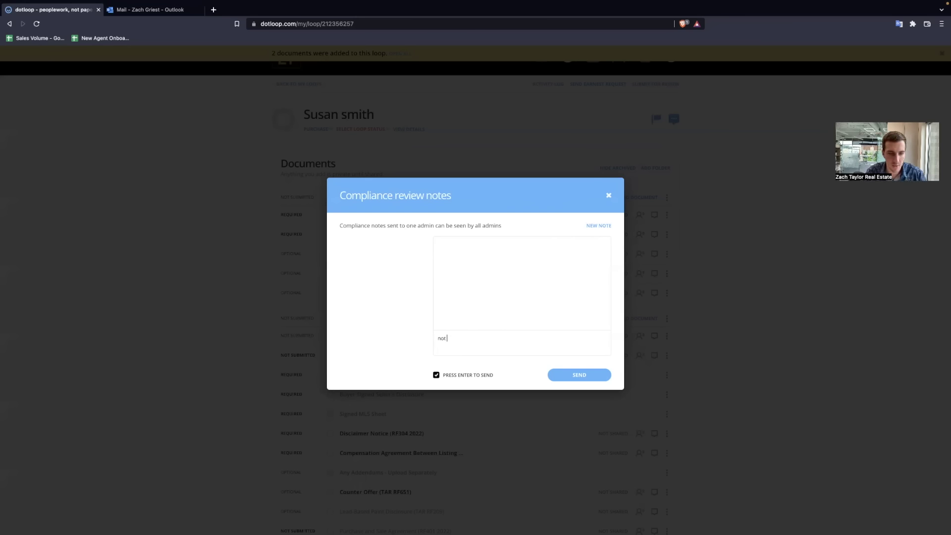
pyautogui.press('BackSpace')
pyautogui.press('BackSpace')
pyautogui.press('BackSpace')
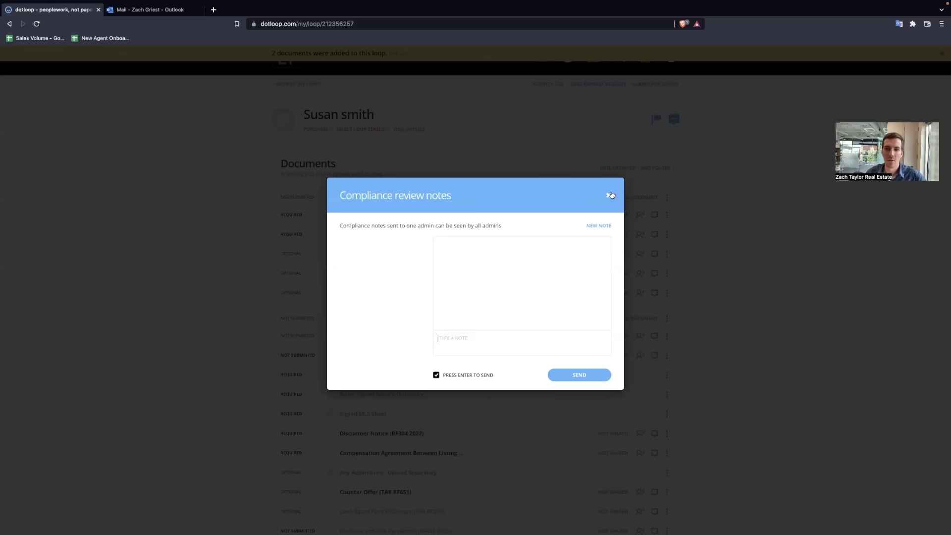
pyautogui.click(611, 196)
pyautogui.scroll(-1, 387, 313)
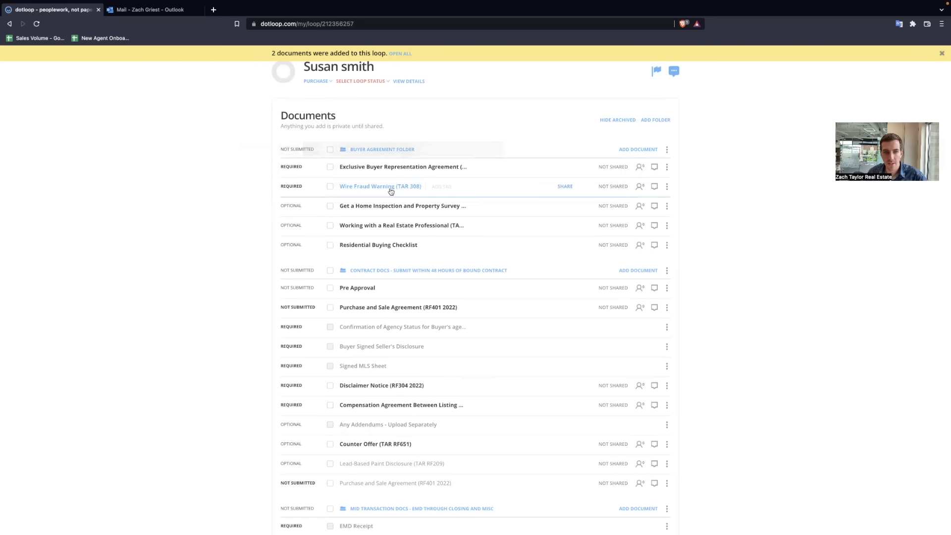
pyautogui.scroll(2, 674, 77)
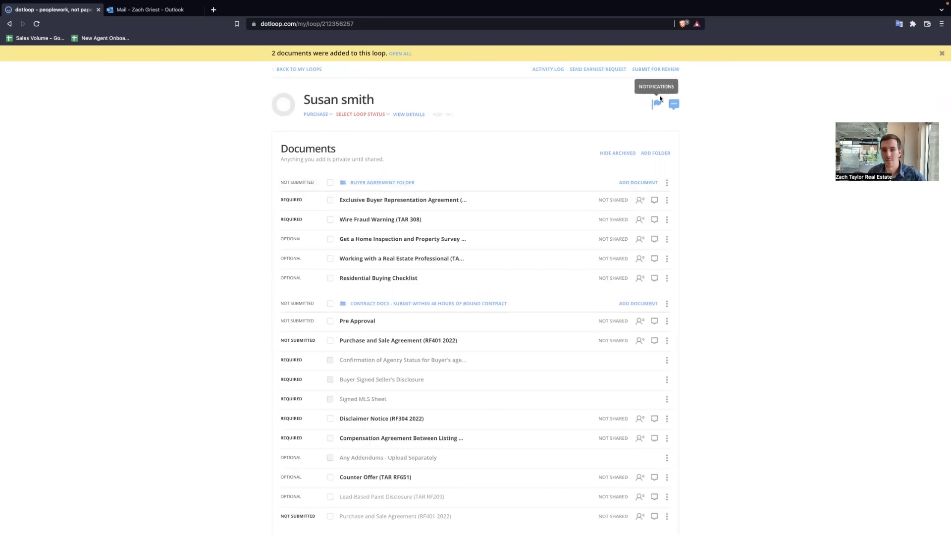
pyautogui.click(660, 69)
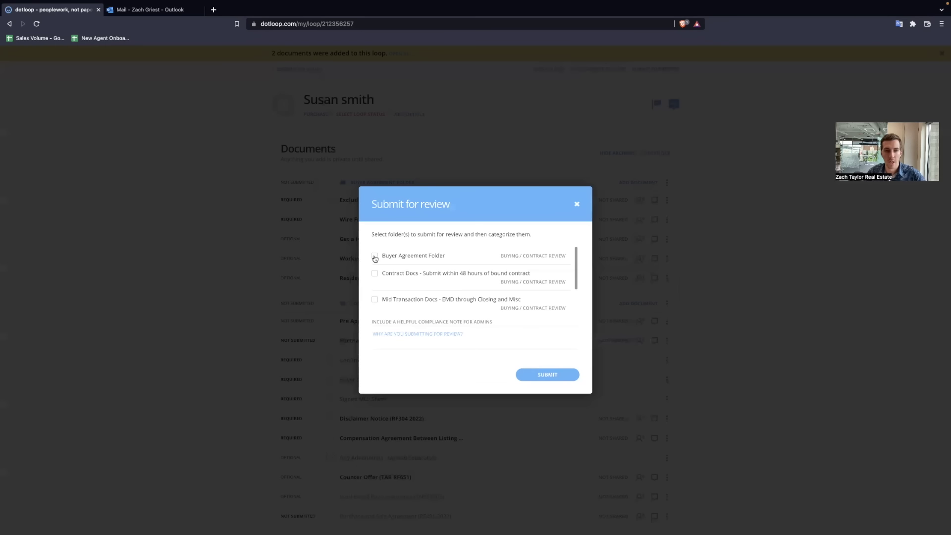
pyautogui.click(374, 255)
pyautogui.click(576, 204)
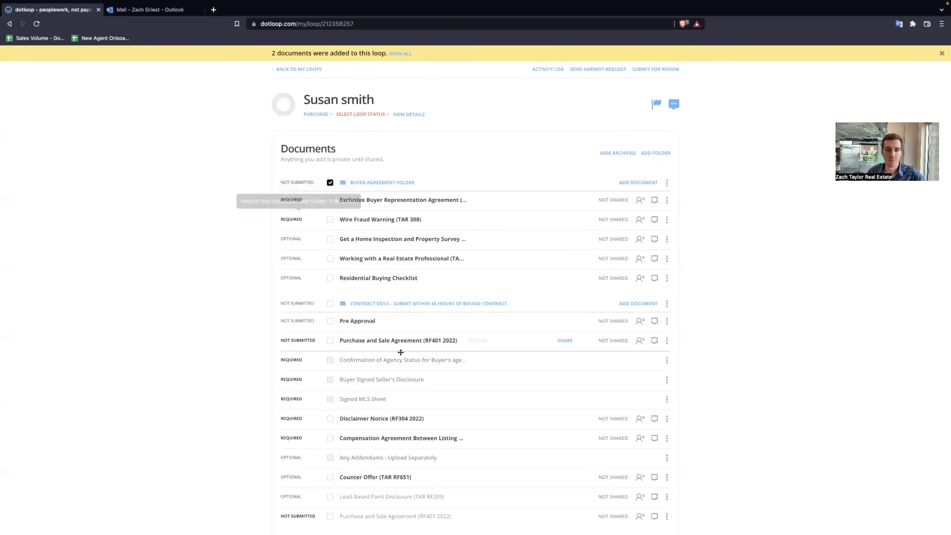
pyautogui.scroll(-3, 322, 228)
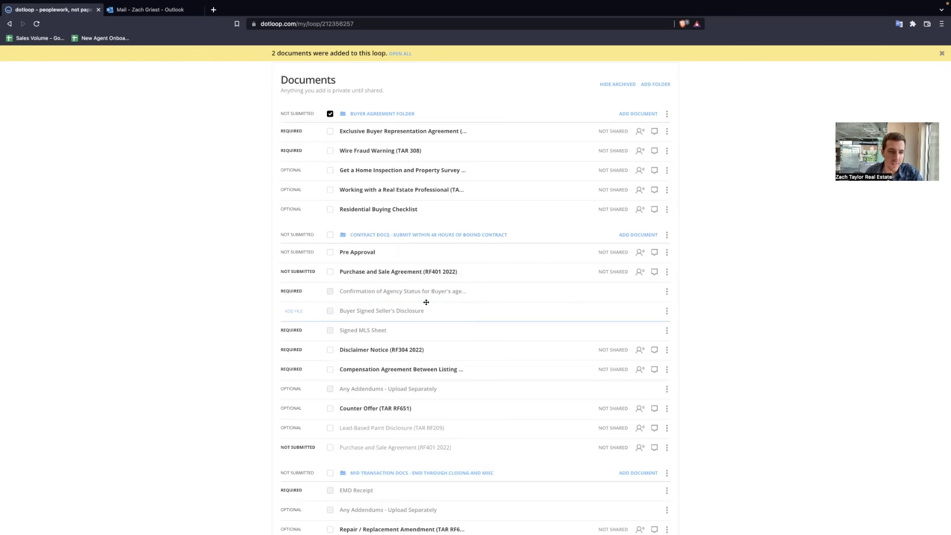
pyautogui.scroll(-1, 372, 270)
pyautogui.moveTo(278, 295); pyautogui.dragTo(367, 315)
pyautogui.scroll(-5, 424, 341)
pyautogui.scroll(-2, 393, 418)
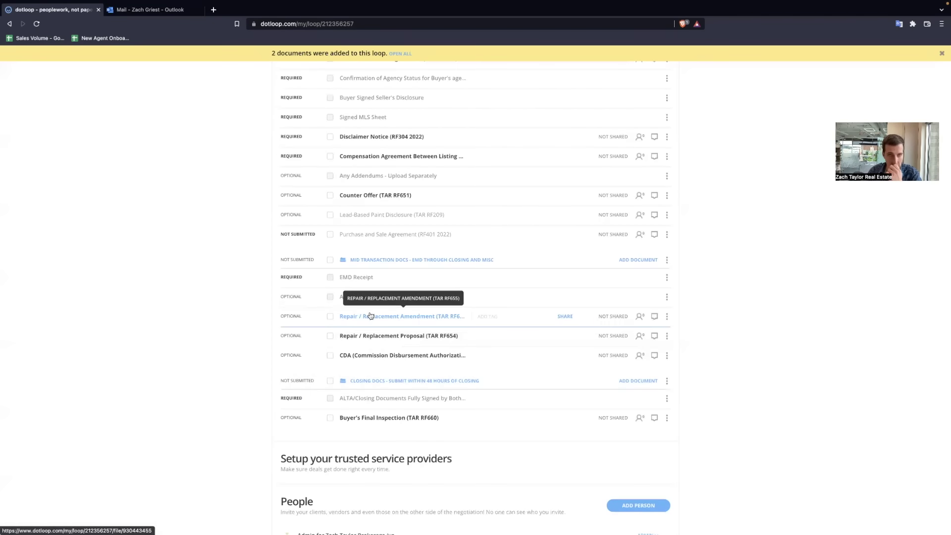
pyautogui.scroll(3, 370, 316)
pyautogui.scroll(6, 370, 316)
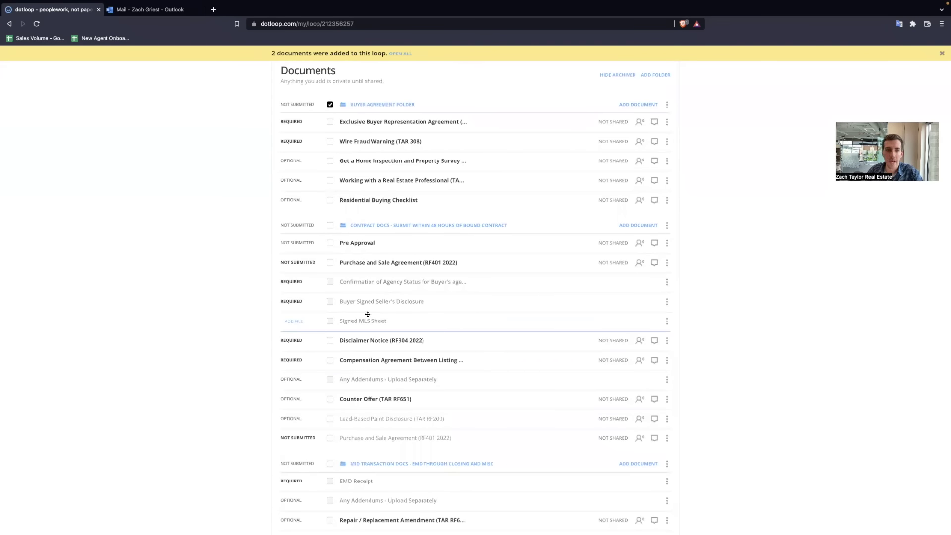
pyautogui.scroll(2, 367, 314)
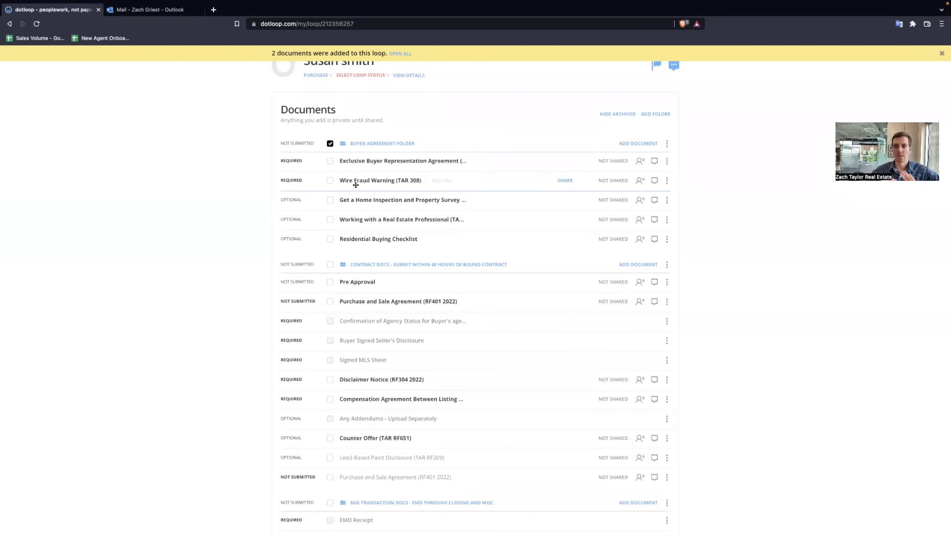
pyautogui.moveTo(356, 185); pyautogui.dragTo(358, 121)
pyautogui.scroll(-3, 340, 153)
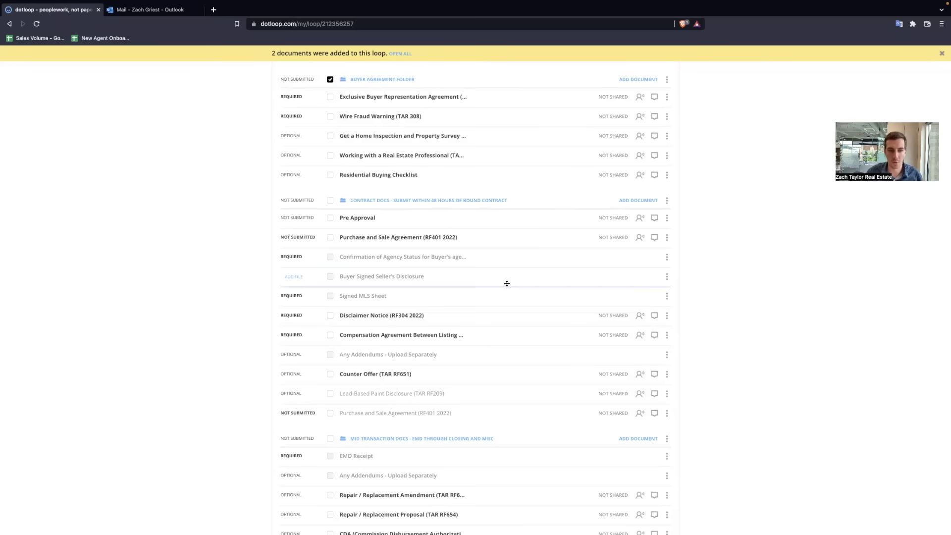
pyautogui.scroll(-3, 493, 302)
pyautogui.scroll(-2, 497, 324)
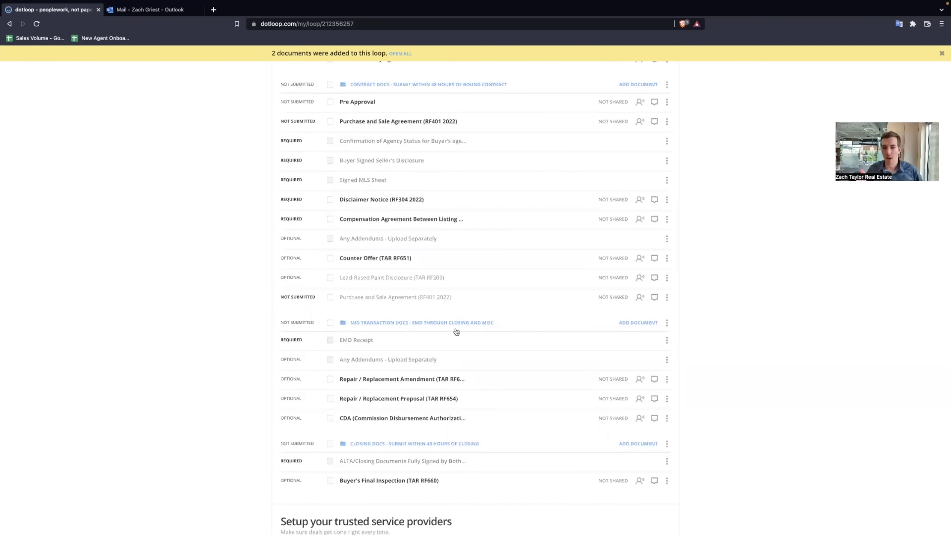
pyautogui.moveTo(380, 384); pyautogui.dragTo(297, 378)
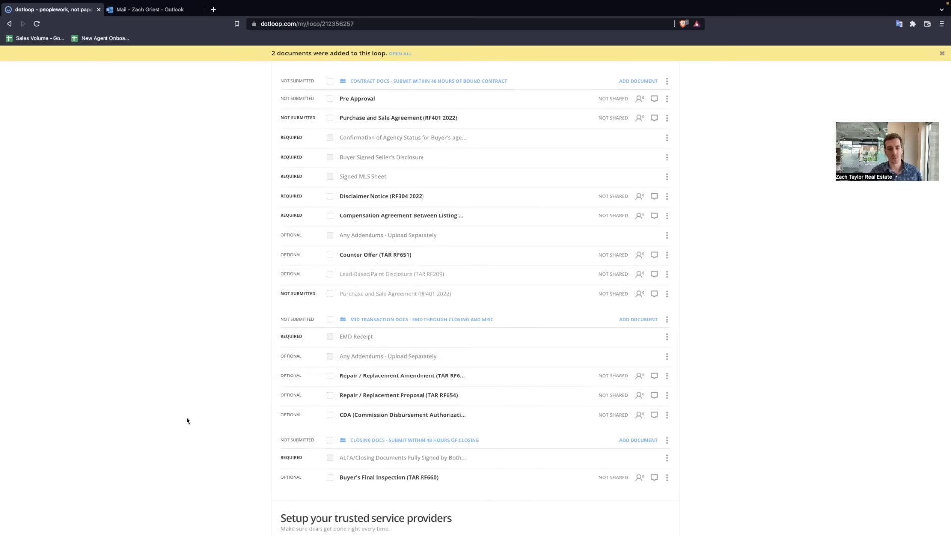
pyautogui.scroll(-2, 349, 446)
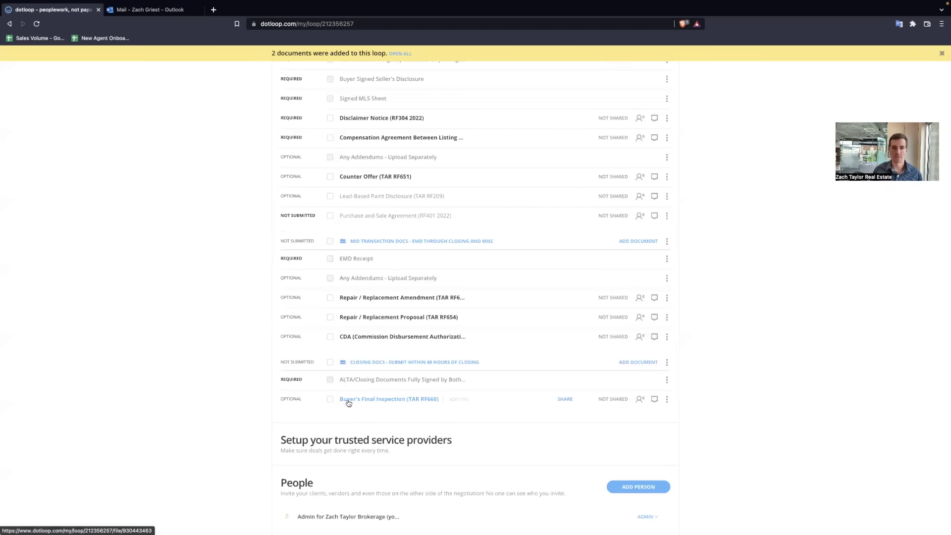
pyautogui.moveTo(348, 403); pyautogui.dragTo(427, 382)
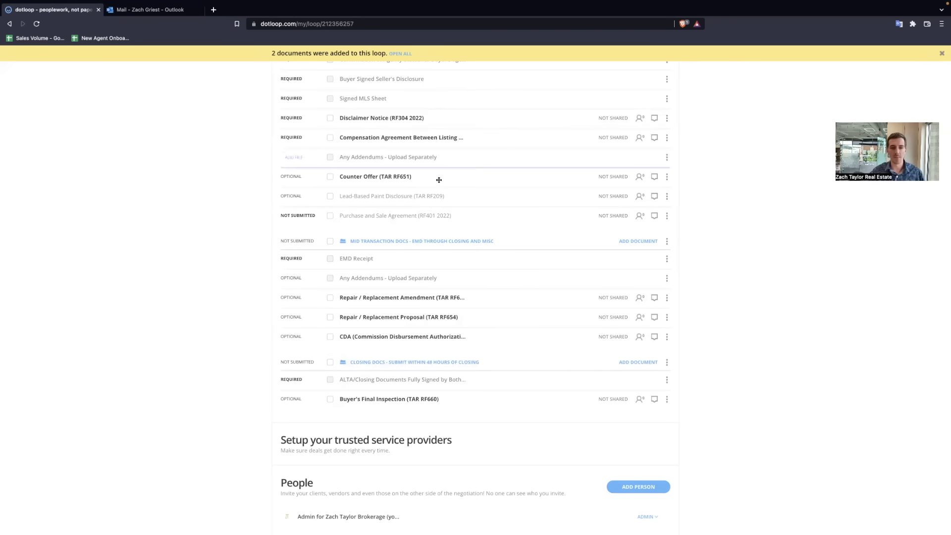
pyautogui.scroll(6, 516, 331)
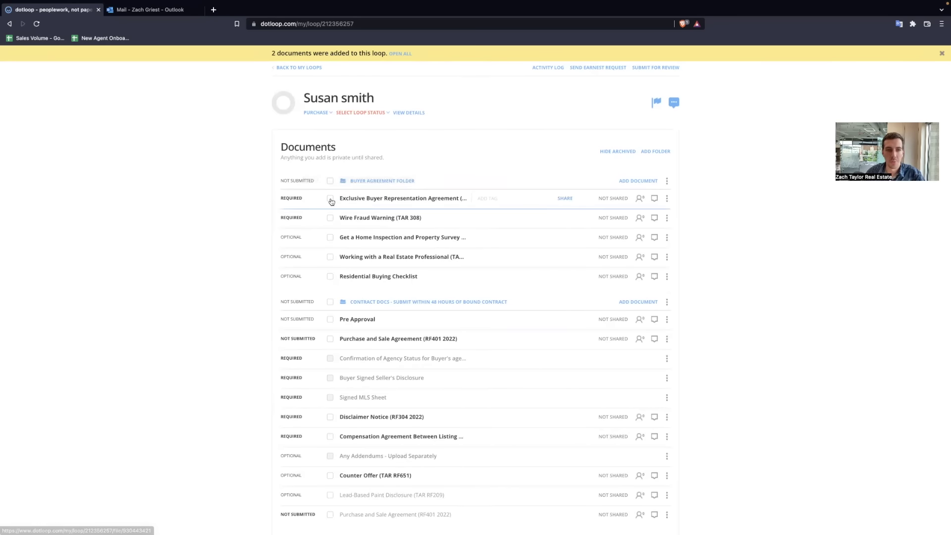
# Step: Open the two selected documents, then view the Exclusive Buyer Representation Agreement alone
pyautogui.click(330, 198)
pyautogui.click(330, 218)
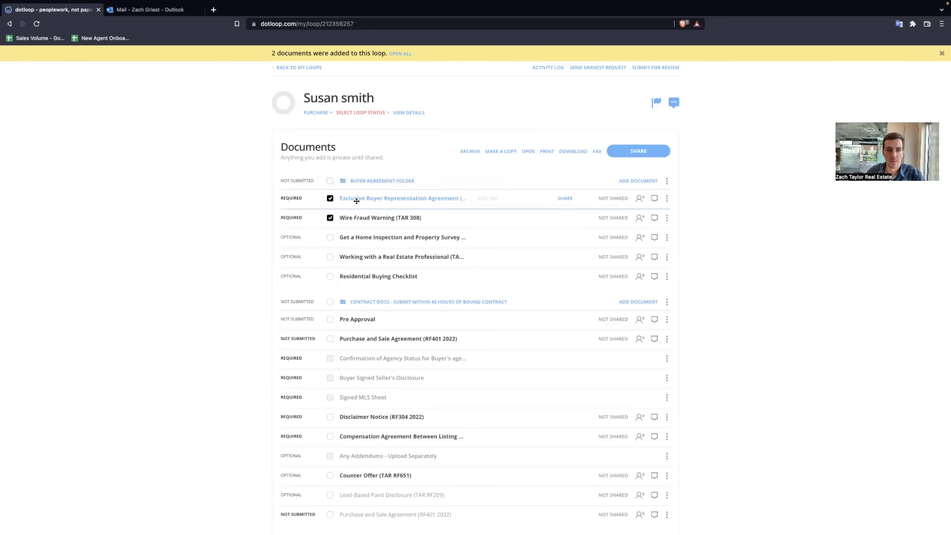
pyautogui.click(527, 152)
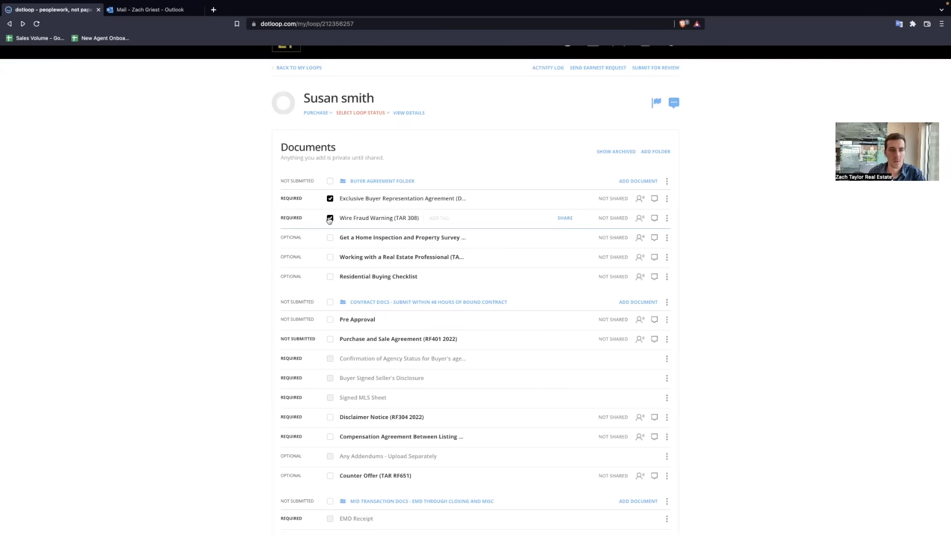
pyautogui.click(330, 198)
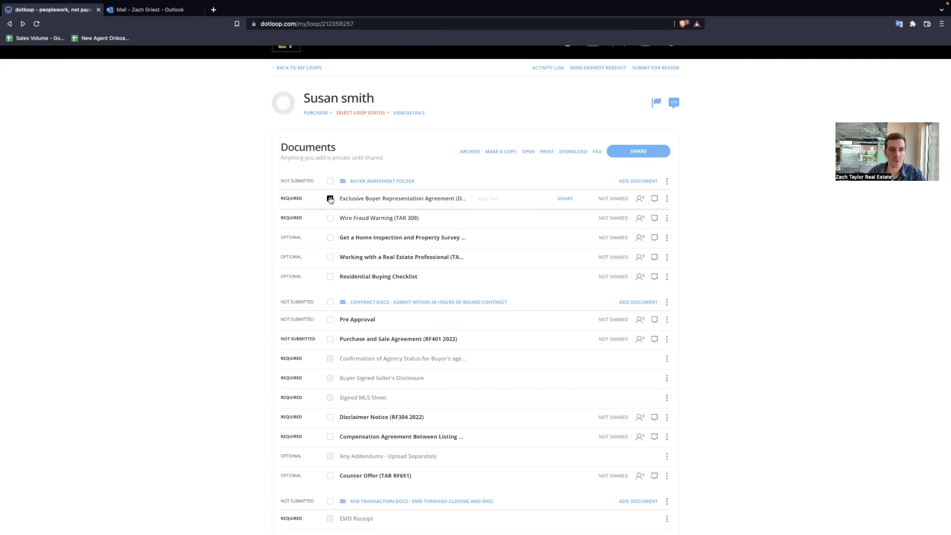
pyautogui.click(330, 199)
pyautogui.click(363, 198)
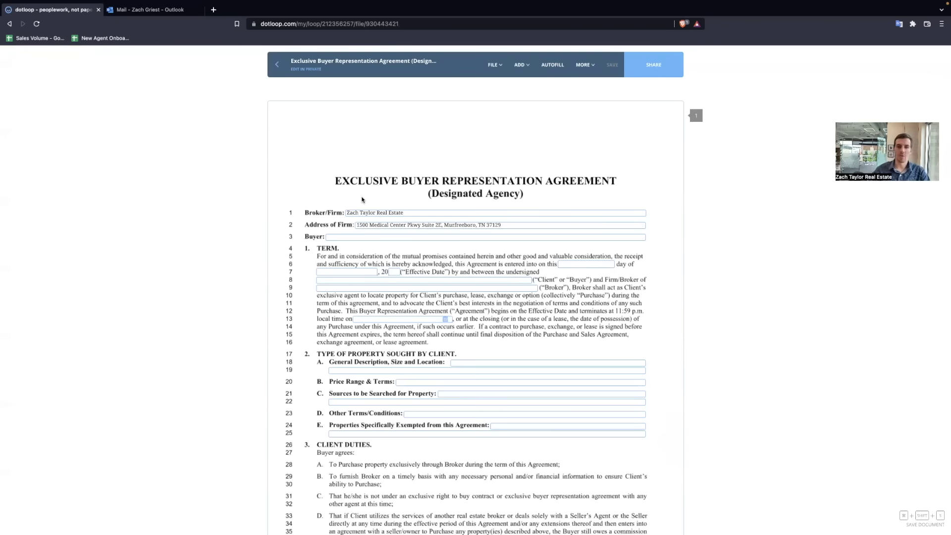
# Step: View the Wire Fraud Warning, then reselect both documents and open them together
pyautogui.click(277, 65)
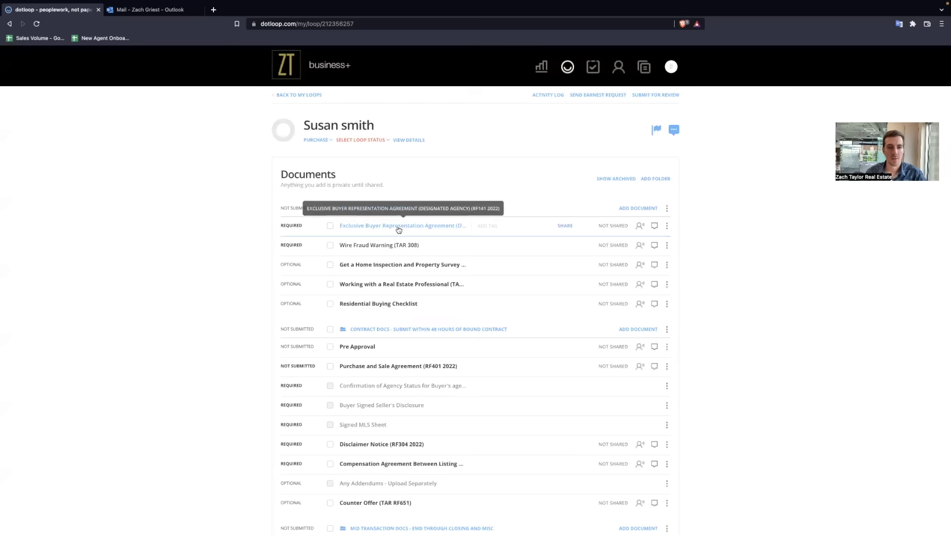
pyautogui.click(371, 246)
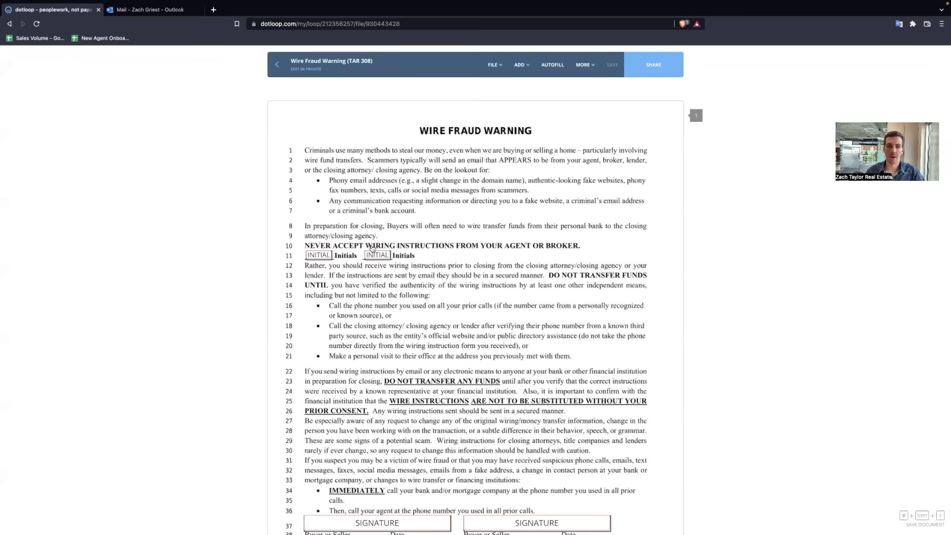
pyautogui.click(277, 65)
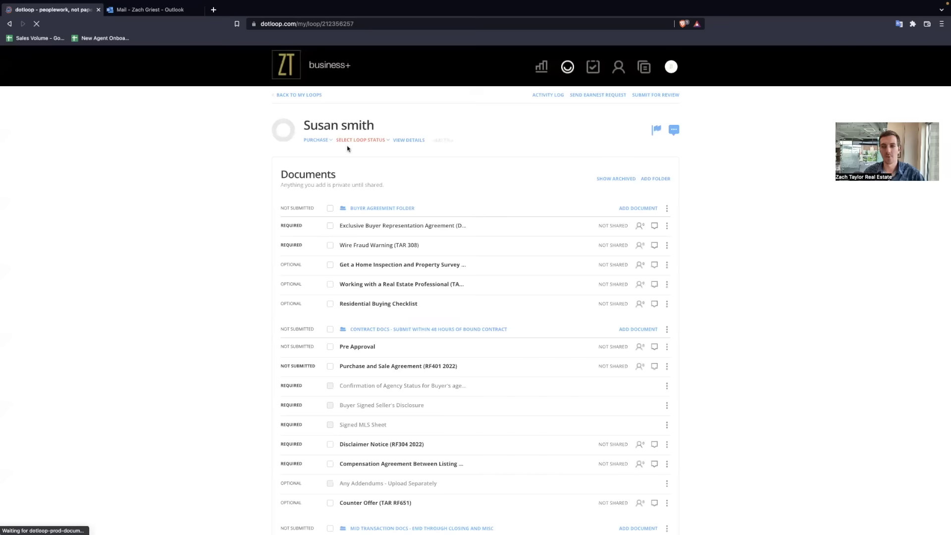
pyautogui.click(330, 245)
pyautogui.click(330, 226)
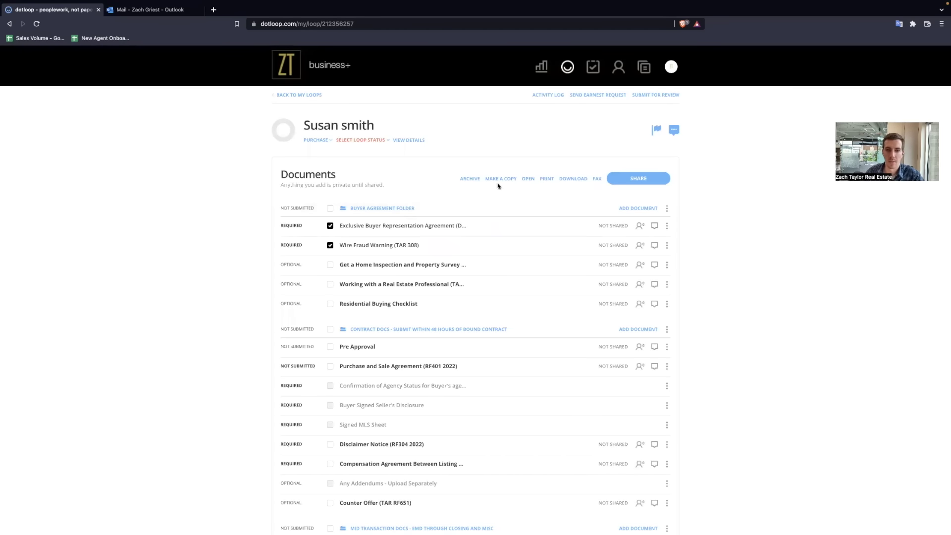
pyautogui.click(528, 179)
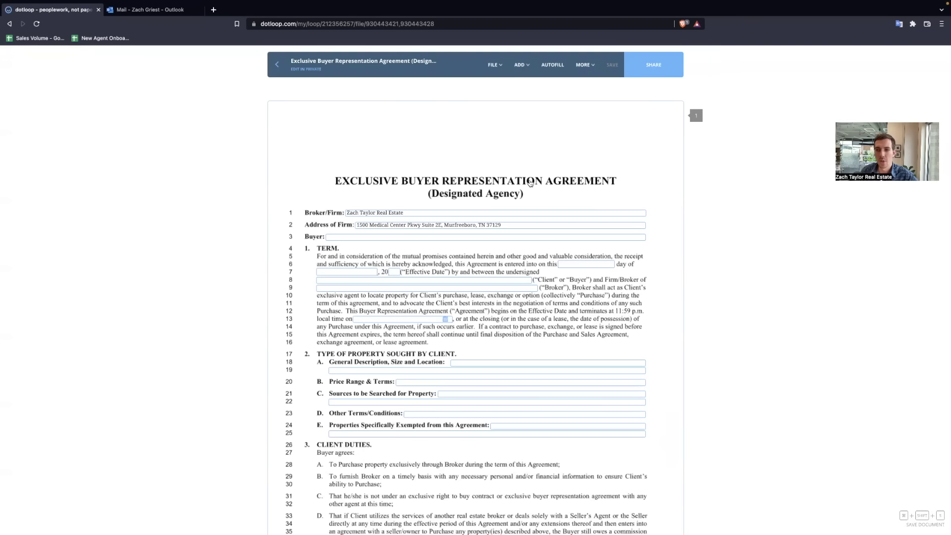
# Step: Start adding a new person to fill the Buyer 1 role in Autofill
pyautogui.click(554, 65)
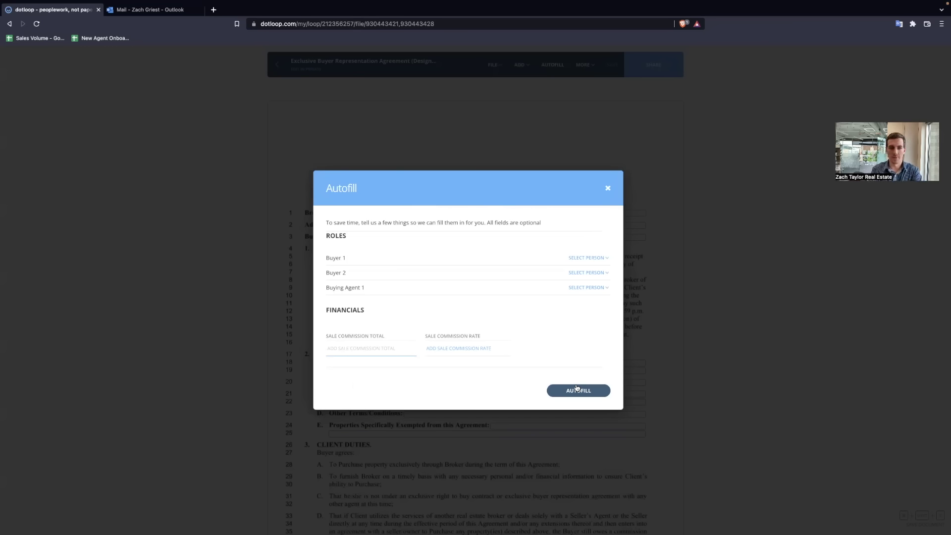
pyautogui.click(592, 259)
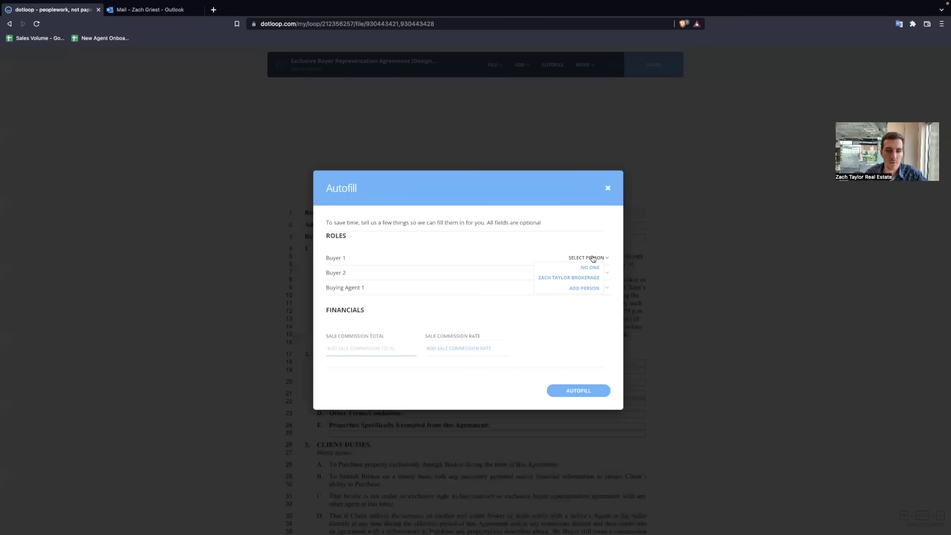
pyautogui.click(576, 289)
# Step: Pick the suggested saved buyer contact with name and e-mail, keep role Buyer, and add them to the loop
pyautogui.write('susan')
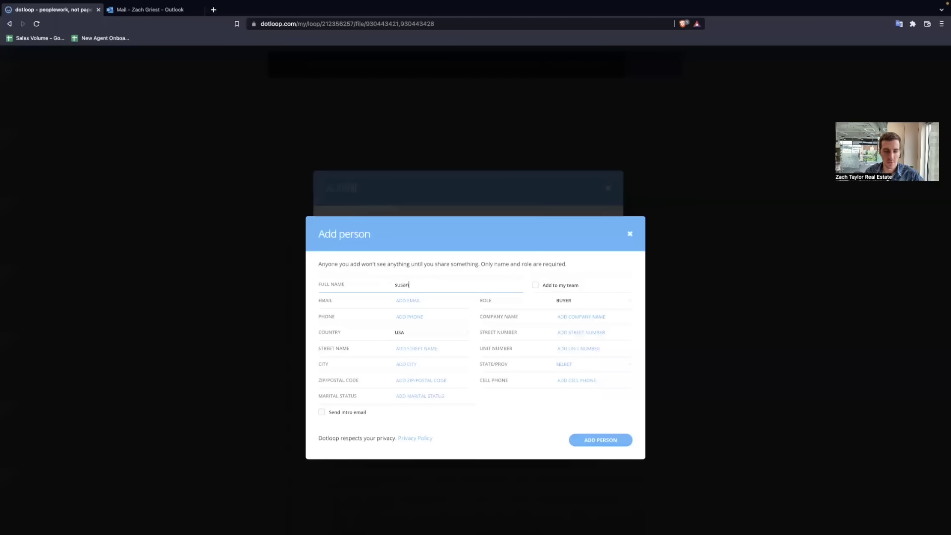
pyautogui.click(420, 300)
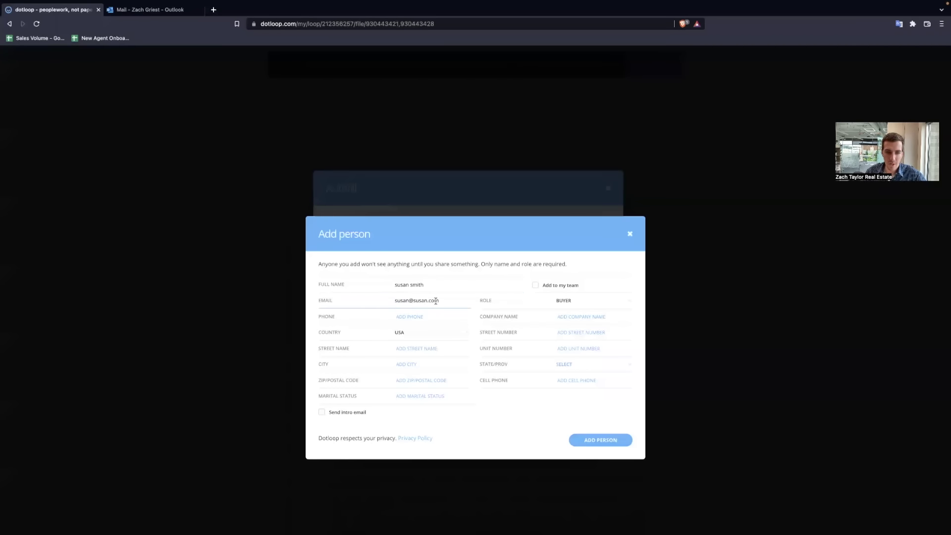
pyautogui.moveTo(439, 301); pyautogui.dragTo(383, 304)
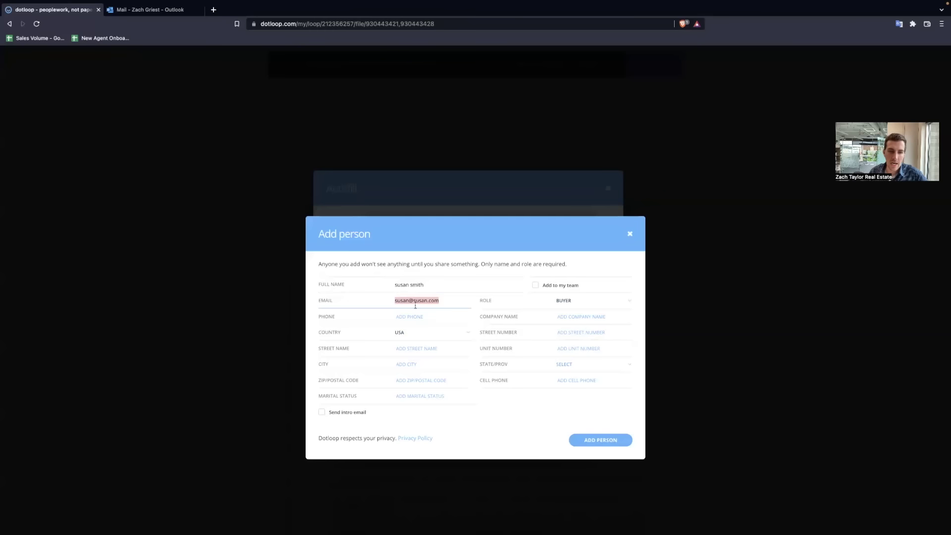
pyautogui.click(577, 301)
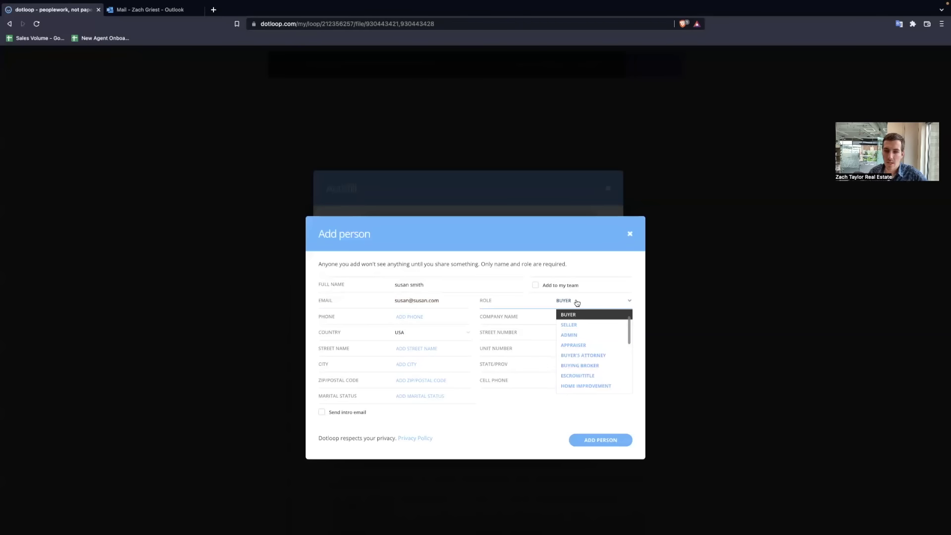
pyautogui.scroll(1, 584, 345)
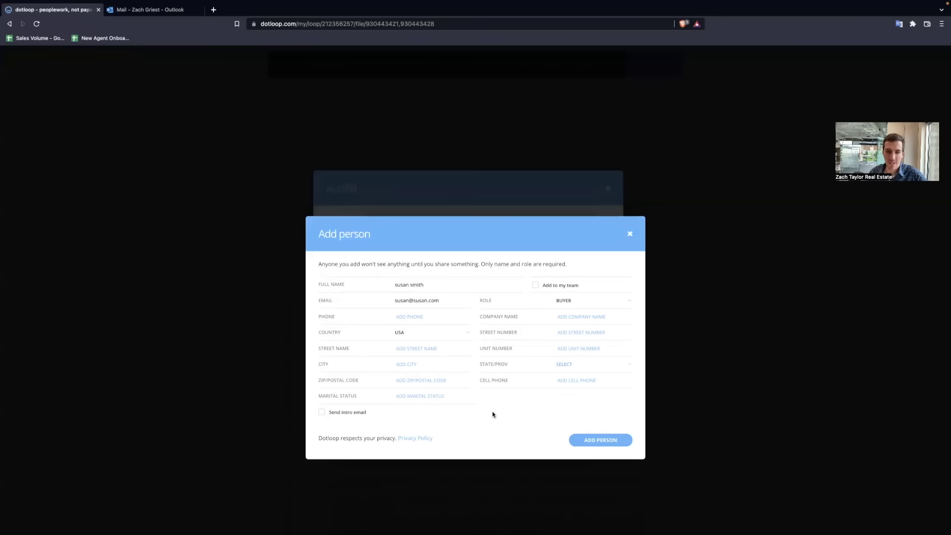
pyautogui.click(586, 441)
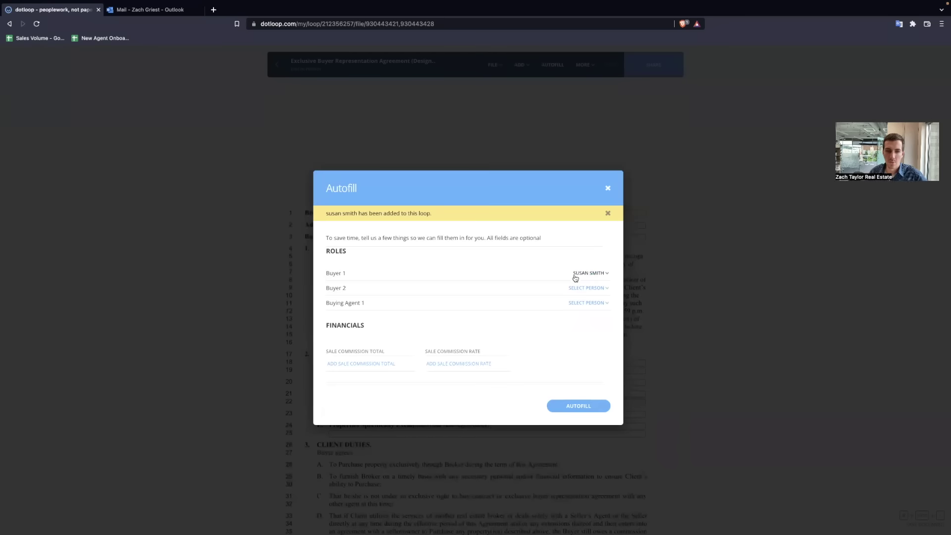
# Step: Apply the buyer autofill to the Exclusive Buyer Representation Agreement and select line 6's 'day of' field
pyautogui.click(566, 406)
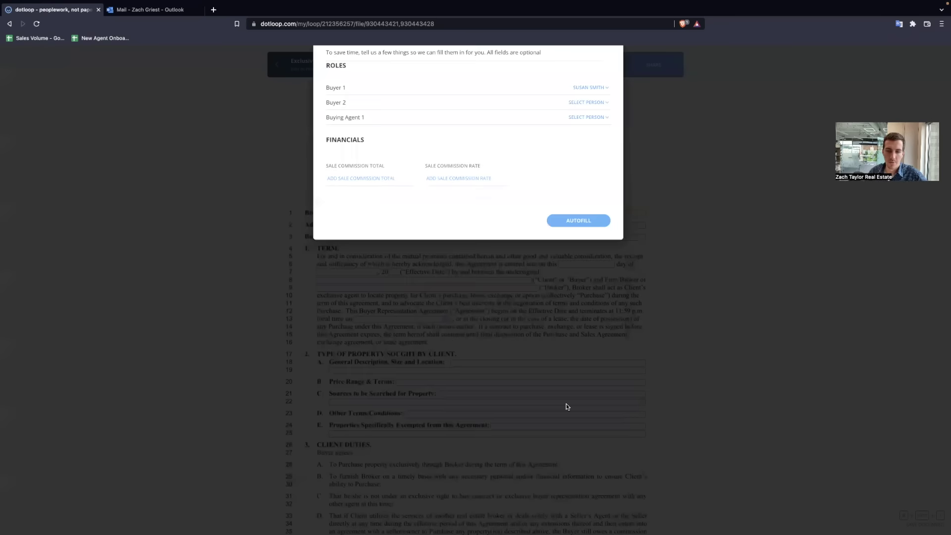
pyautogui.scroll(-2, 498, 332)
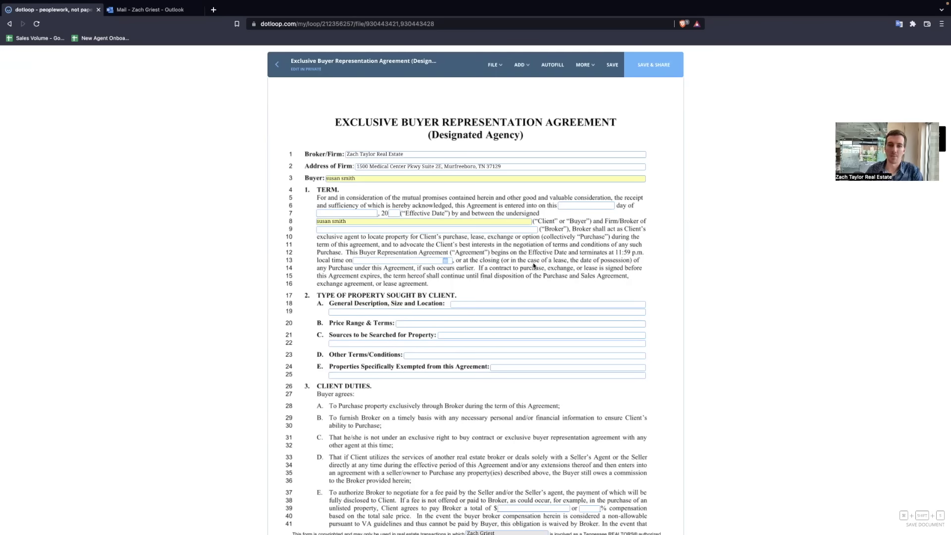
pyautogui.click(586, 203)
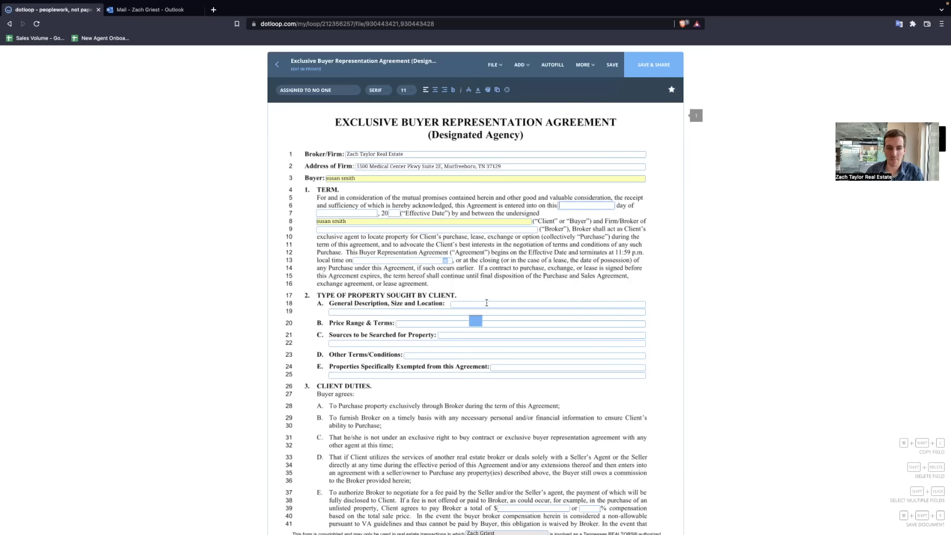
# Step: Enter the effective date as the 25th day of May, 2022
pyautogui.click(545, 252)
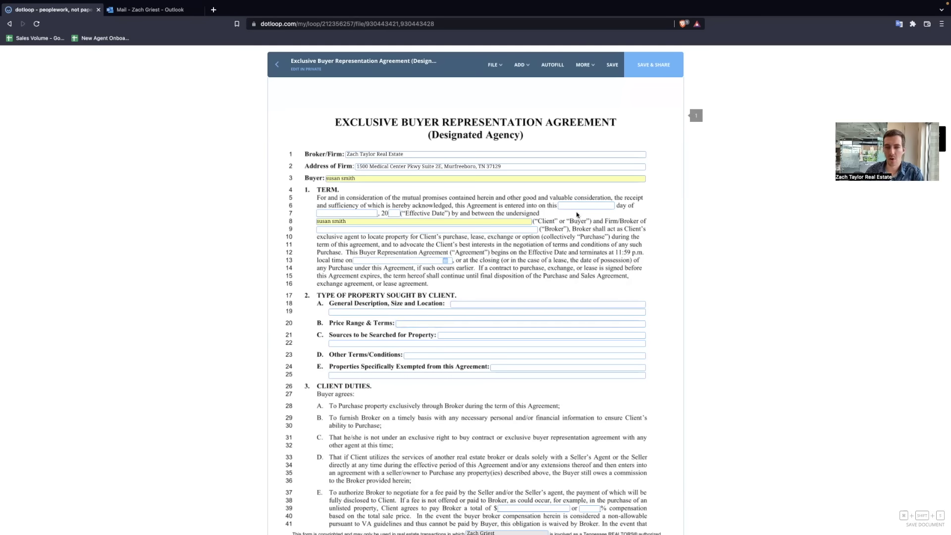
pyautogui.click(521, 67)
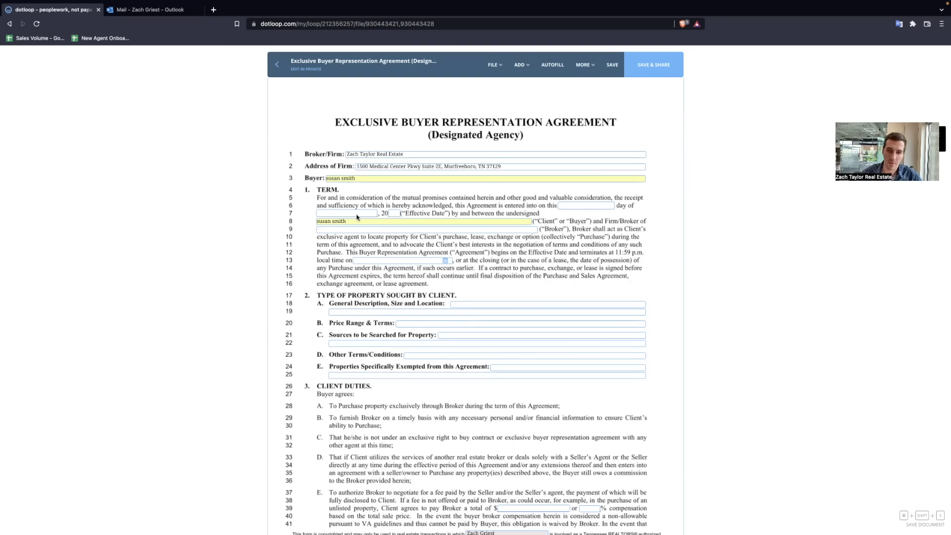
pyautogui.click(599, 205)
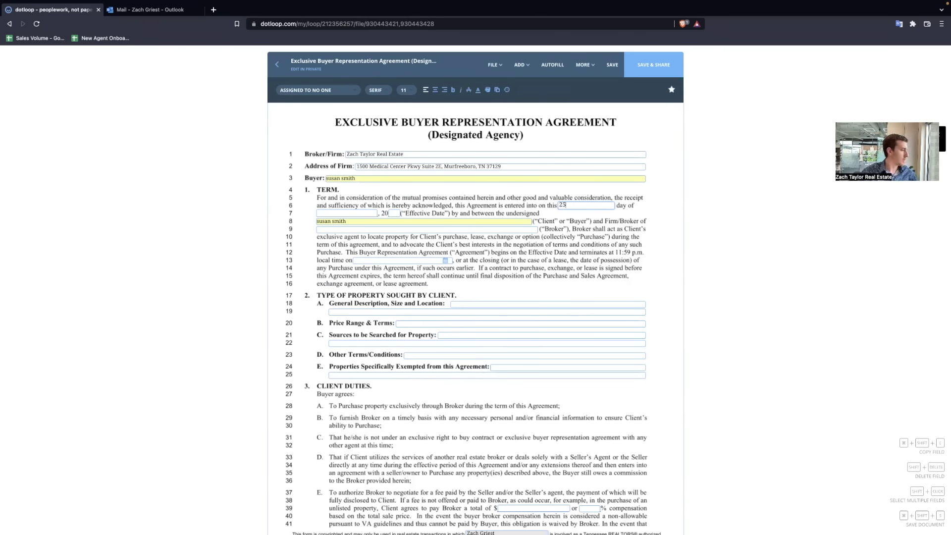
pyautogui.write('25th')
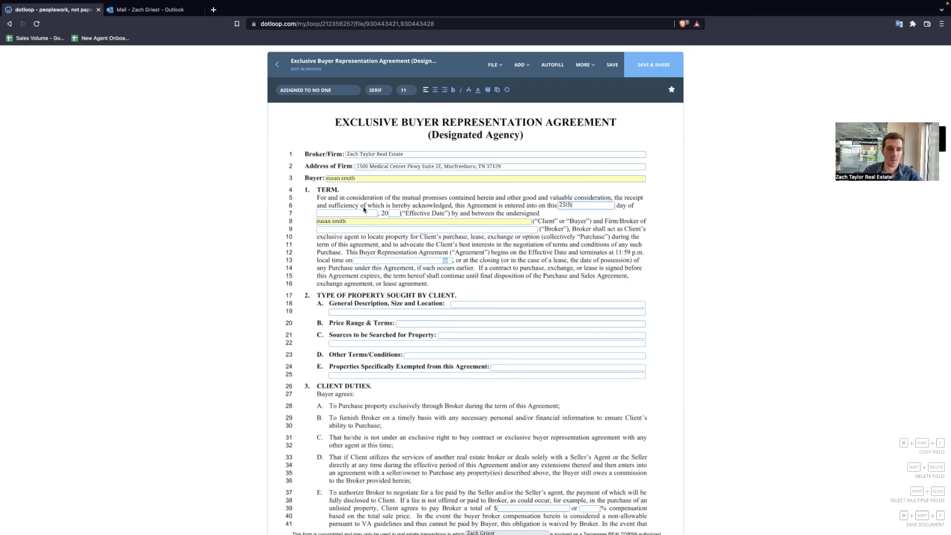
pyautogui.click(360, 213)
pyautogui.write('may')
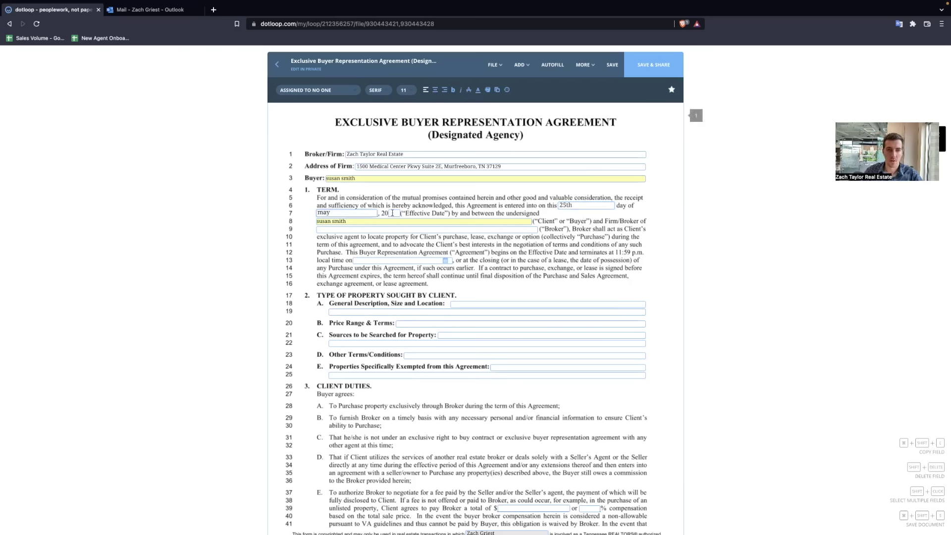
pyautogui.click(392, 212)
pyautogui.write('22')
pyautogui.click(483, 253)
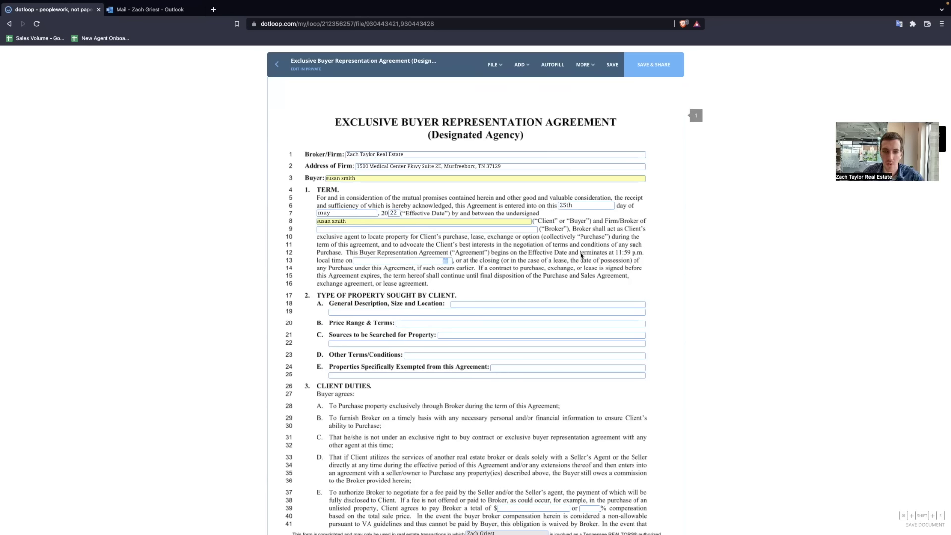
# Step: Set the term end date to July 29, 2022 with the date picker
pyautogui.click(445, 260)
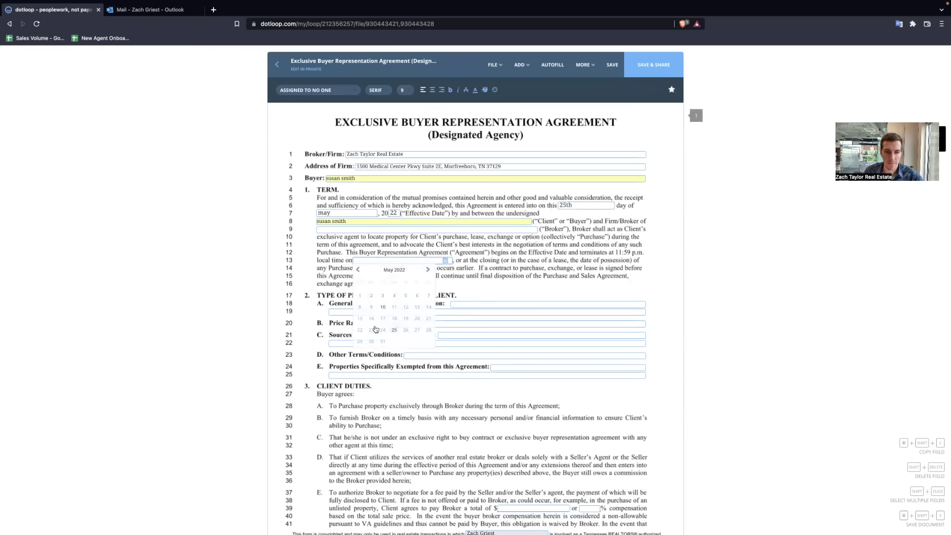
pyautogui.click(429, 270)
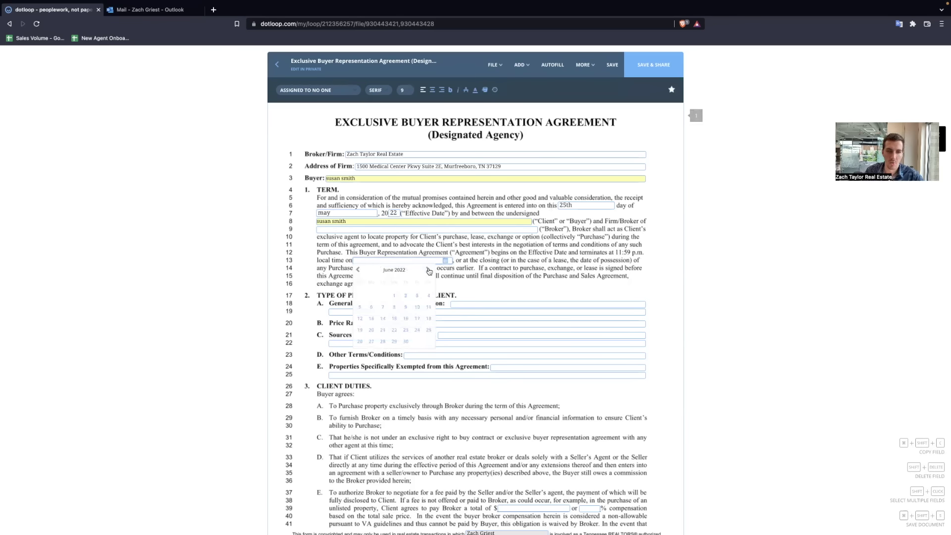
pyautogui.click(429, 271)
pyautogui.click(417, 342)
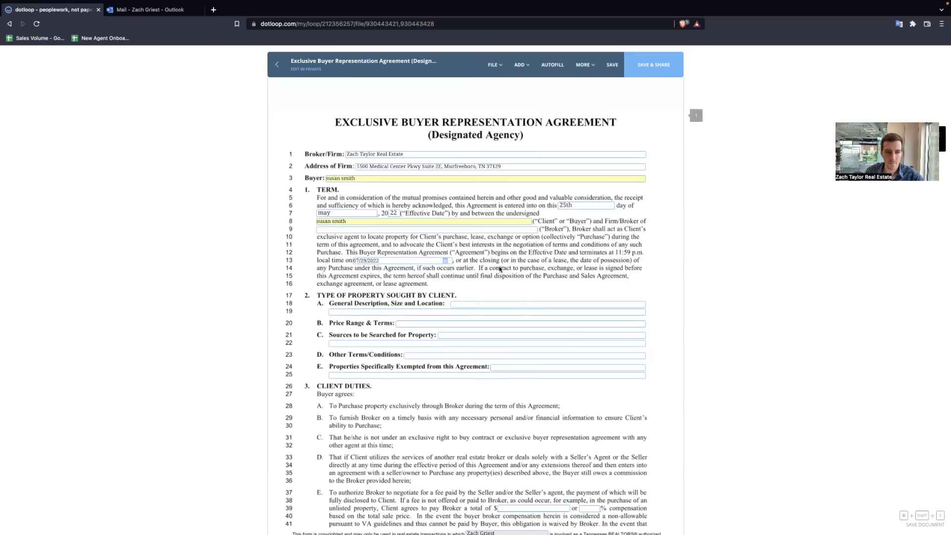
pyautogui.scroll(-2, 460, 285)
# Step: Leave the broker fee dollar amount blank and set compensation to 2.5%
pyautogui.click(408, 256)
pyautogui.click(431, 288)
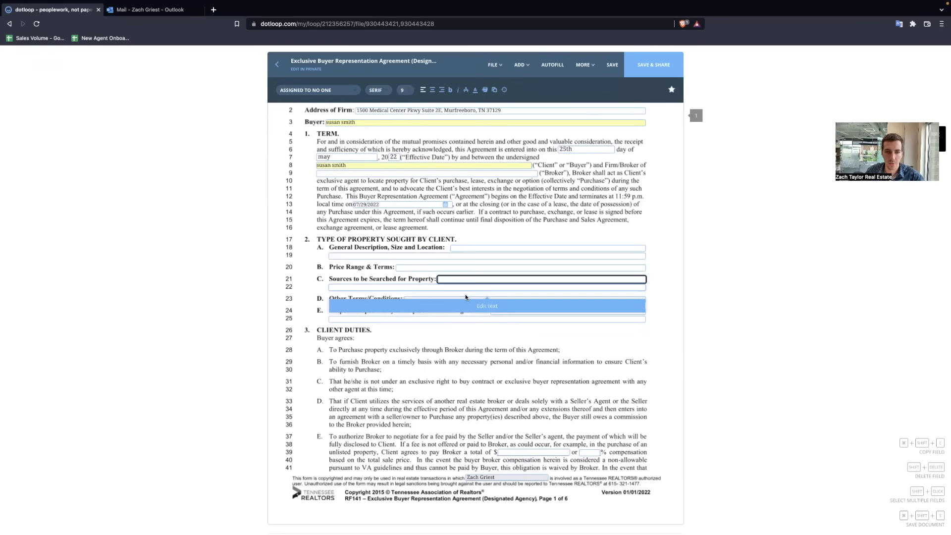
pyautogui.click(461, 354)
pyautogui.scroll(-3, 580, 334)
pyautogui.click(546, 327)
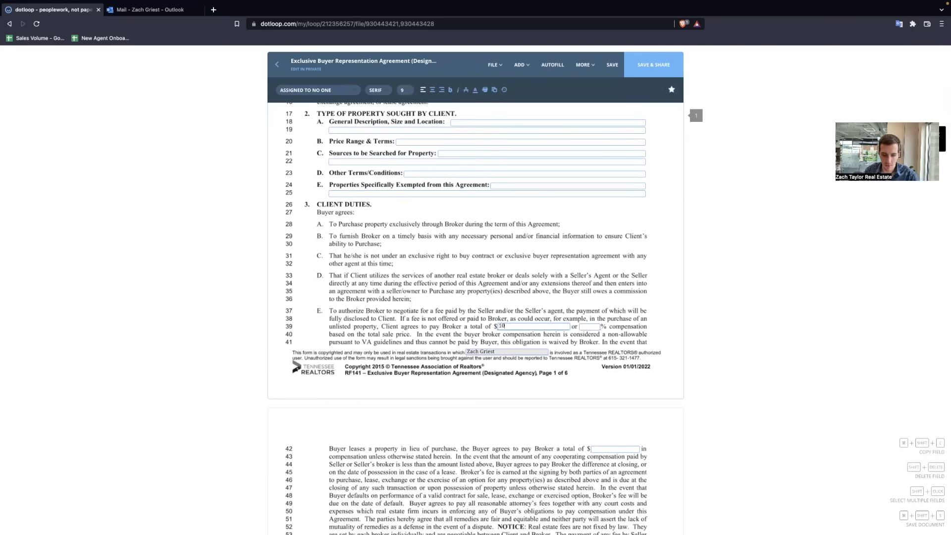
pyautogui.write('10,000')
pyautogui.press('BackSpace')
pyautogui.press('BackSpace')
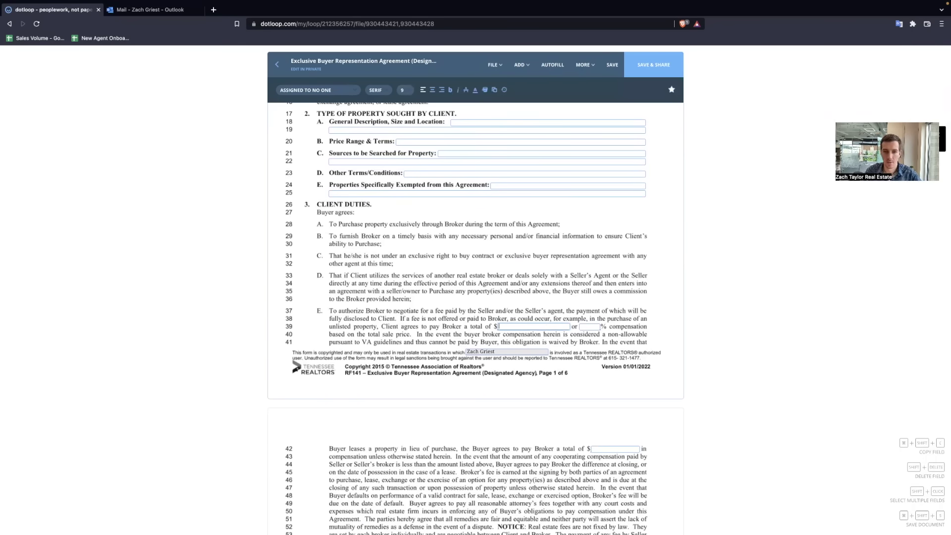
pyautogui.press('BackSpace')
pyautogui.press('BackSpace')
pyautogui.press('BackSpace')
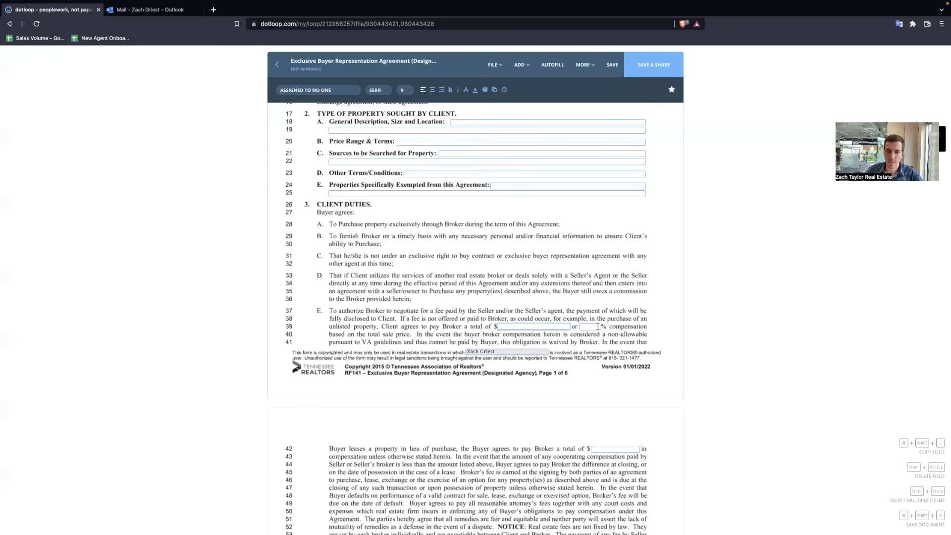
pyautogui.click(598, 327)
pyautogui.write('3')
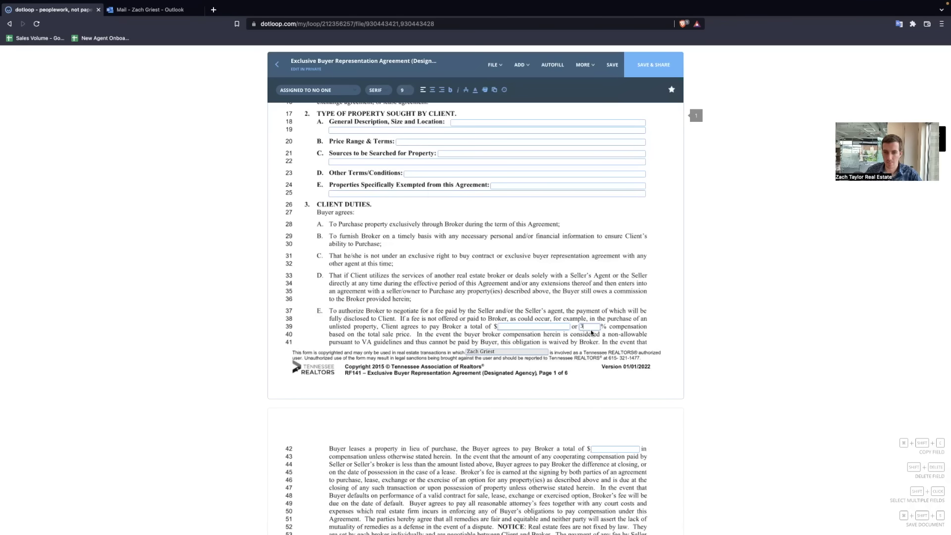
pyautogui.write('2.5')
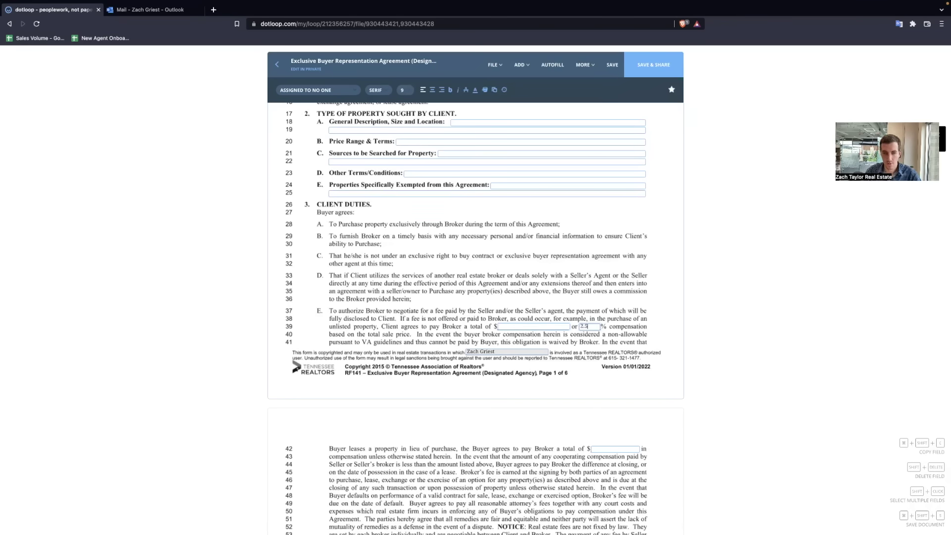
pyautogui.click(621, 323)
# Step: Scroll down past page 6 to the Wire Fraud Warning (TAR 308)
pyautogui.scroll(-1, 429, 351)
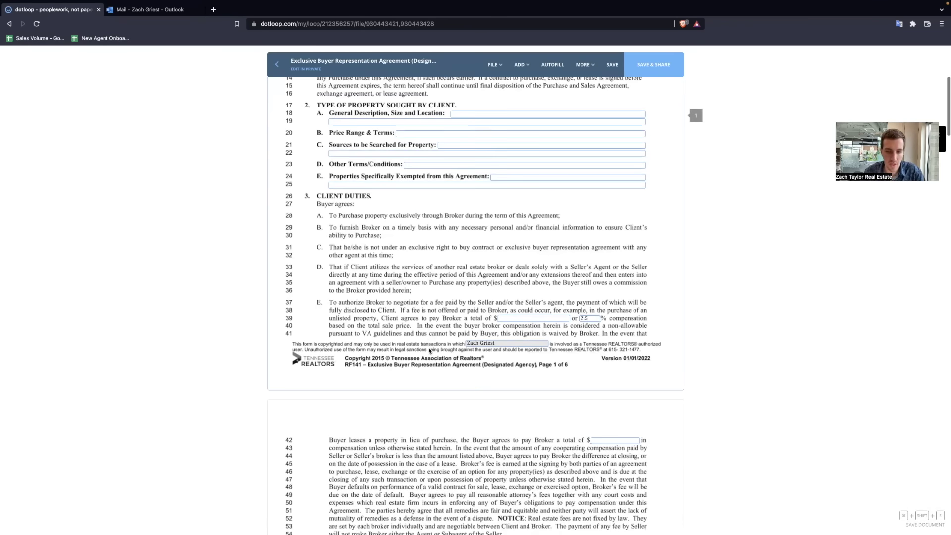
pyautogui.scroll(-6, 429, 351)
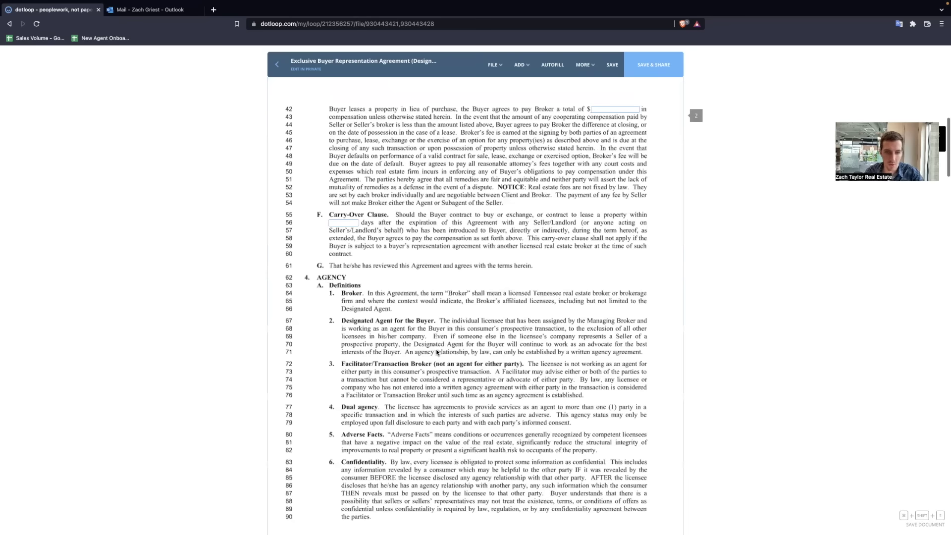
pyautogui.scroll(-20, 436, 353)
pyautogui.scroll(-7, 439, 350)
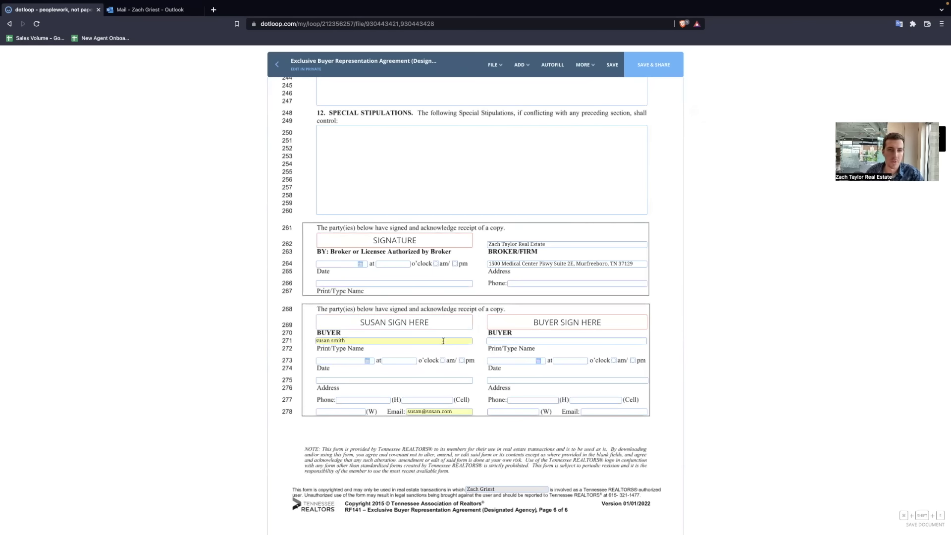
pyautogui.scroll(-1, 445, 345)
pyautogui.scroll(-6, 444, 344)
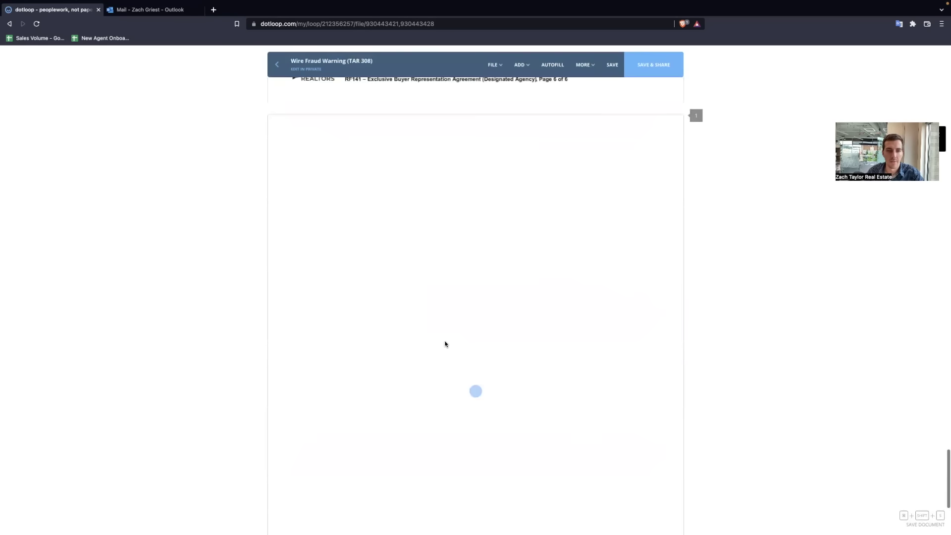
# Step: Assign the first initials field on line 11 of the Wire Fraud Warning to the buyer
pyautogui.scroll(-1, 436, 339)
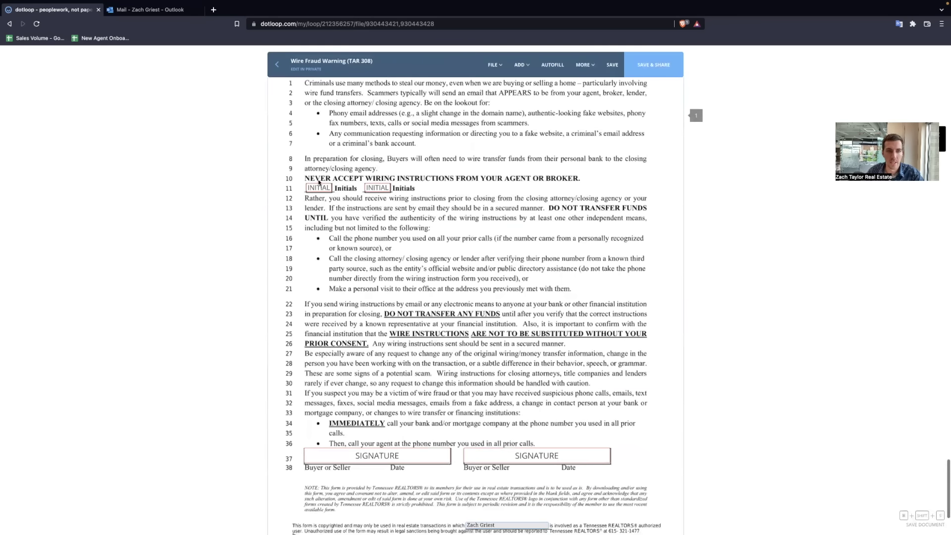
pyautogui.click(319, 181)
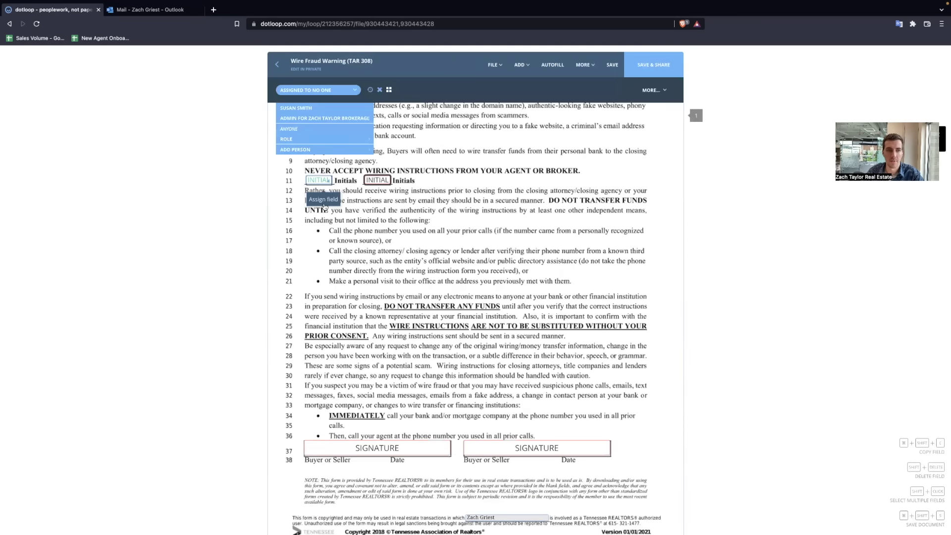
pyautogui.click(315, 108)
# Step: Assign the first signature box to the buyer, then scroll back up to the agreement's Special Stipulations
pyautogui.moveTo(372, 455)
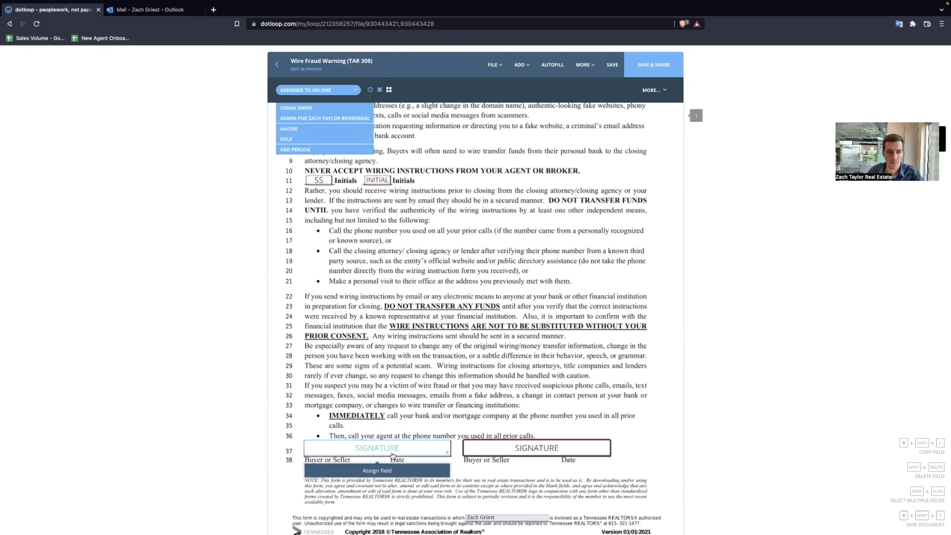
pyautogui.click(399, 475)
pyautogui.click(295, 108)
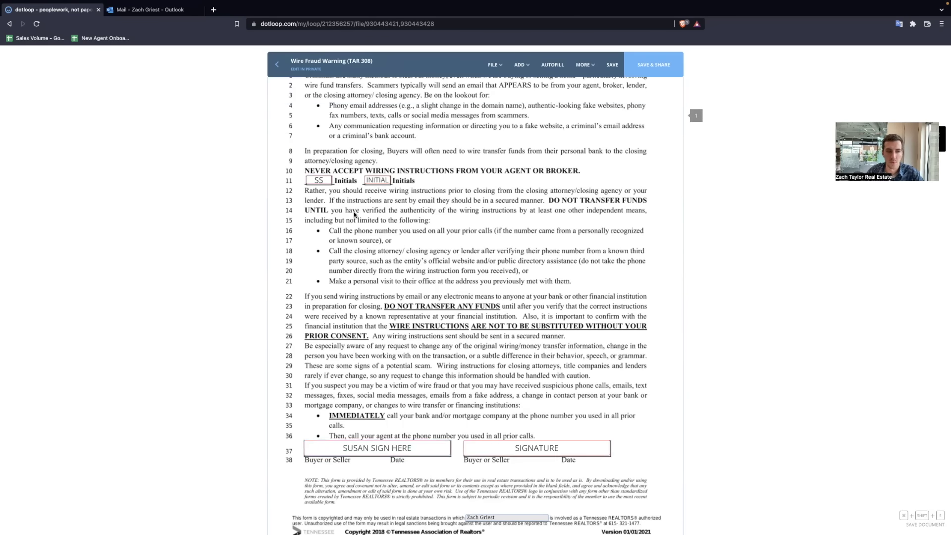
pyautogui.scroll(4, 477, 355)
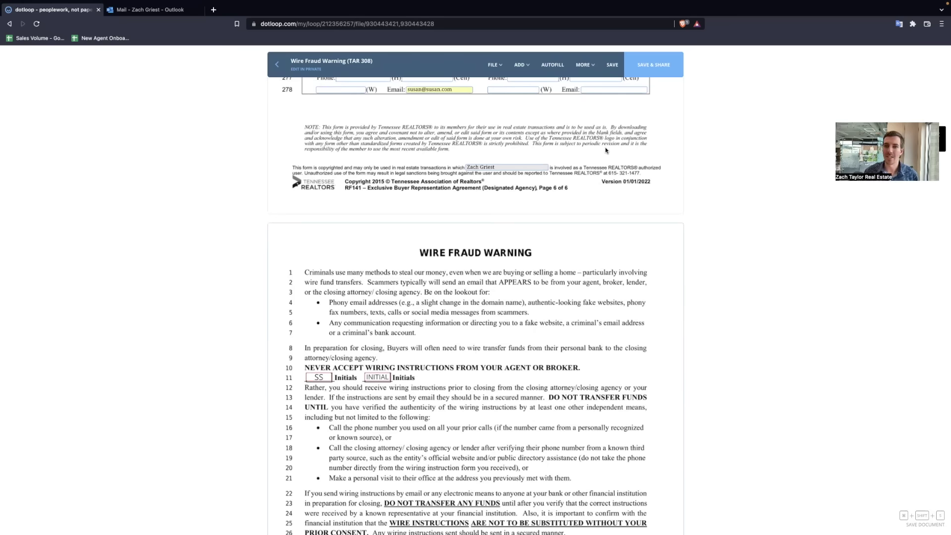
pyautogui.scroll(6, 423, 216)
pyautogui.scroll(20, 424, 216)
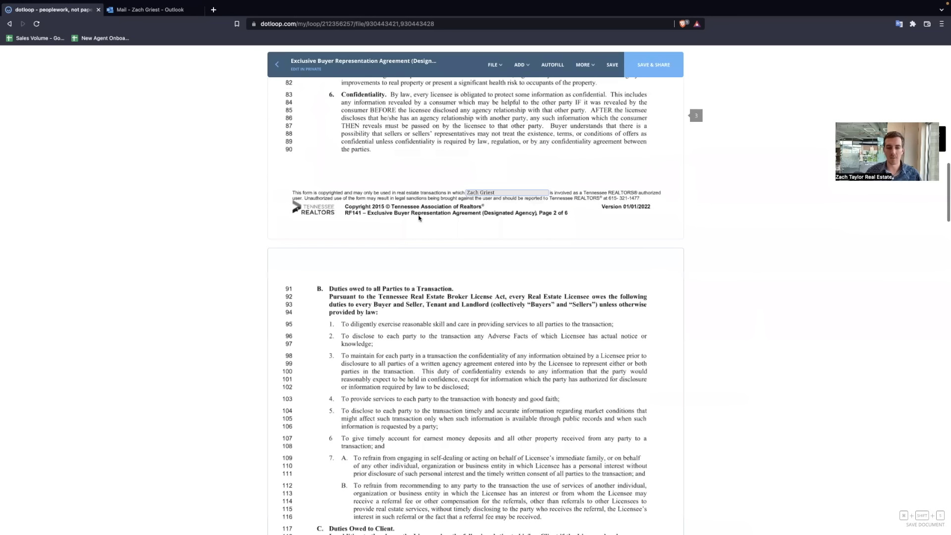
pyautogui.scroll(-20, 419, 215)
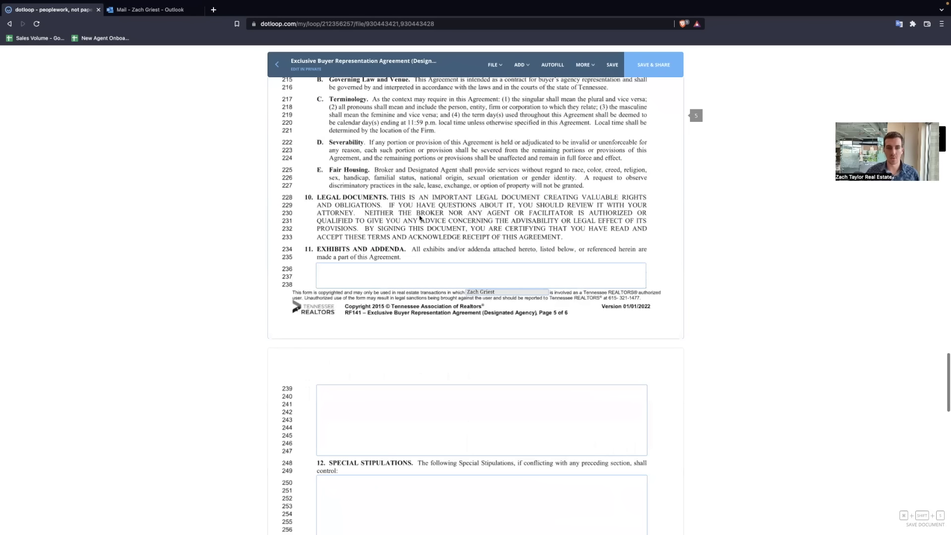
# Step: In Share Documents, include the buyer as a recipient and review their Can Sign permission
pyautogui.click(651, 65)
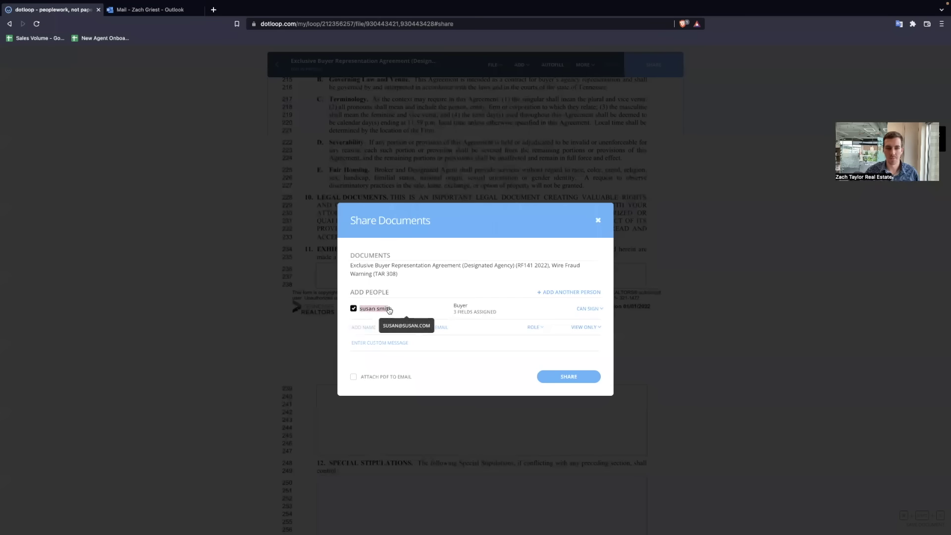
pyautogui.click(376, 309)
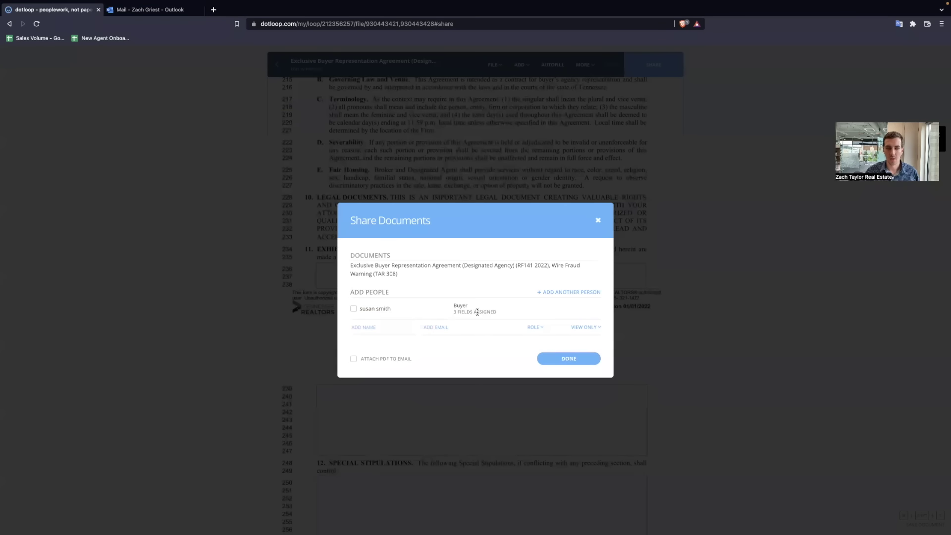
pyautogui.click(354, 309)
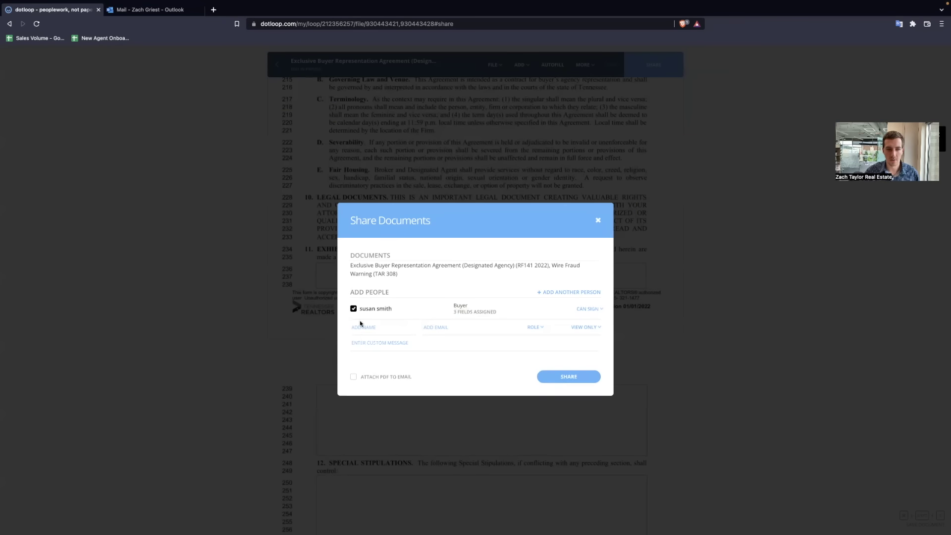
pyautogui.click(589, 310)
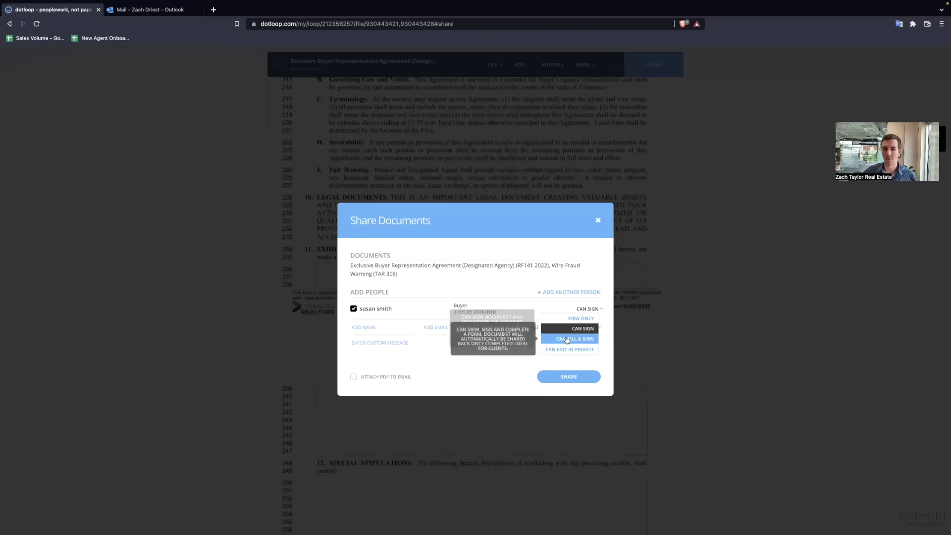
# Step: Keep Can Sign, add a custom note asking the buyer to review and sign, and close sharing
pyautogui.click(583, 328)
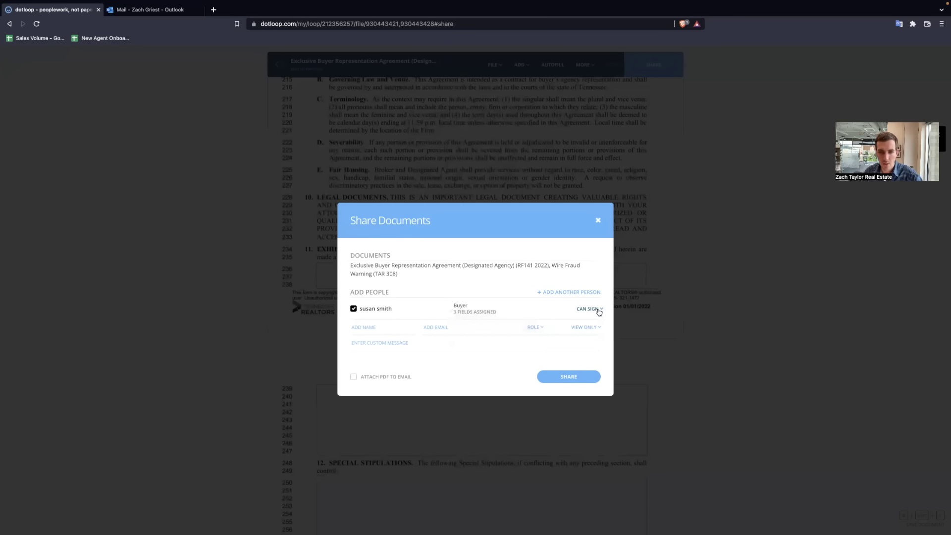
pyautogui.click(377, 343)
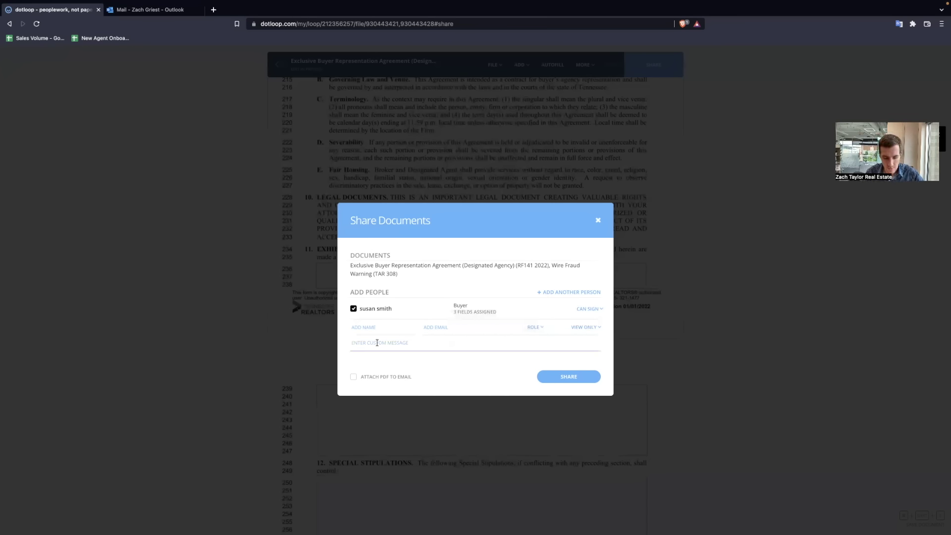
pyautogui.write('Hey Sus')
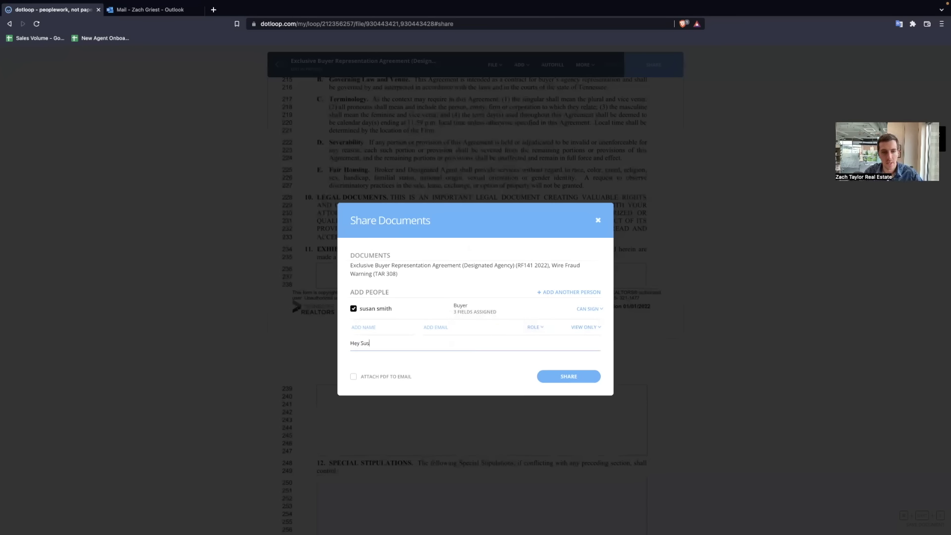
pyautogui.write('an, Please r')
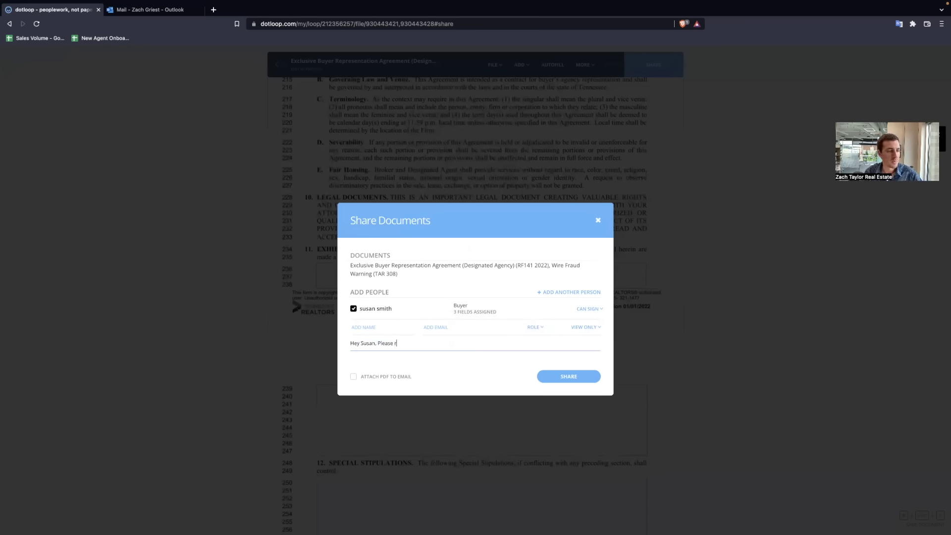
pyautogui.write('eview these d')
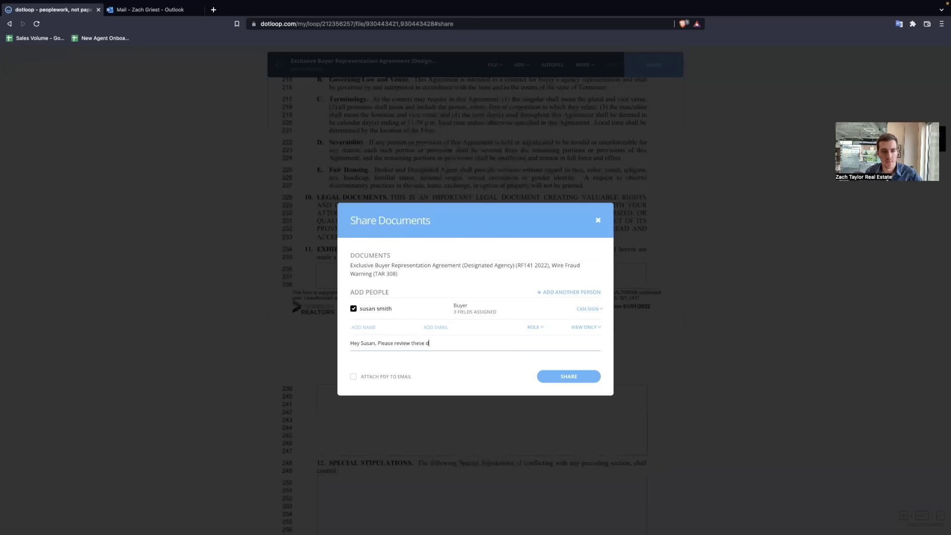
pyautogui.write('ocuments and sign')
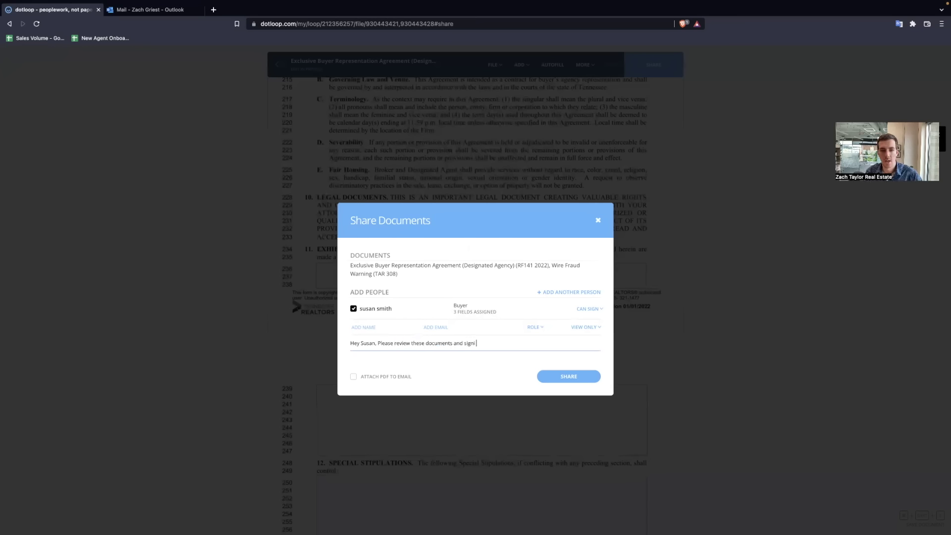
pyautogui.write(' if everything looks good for you')
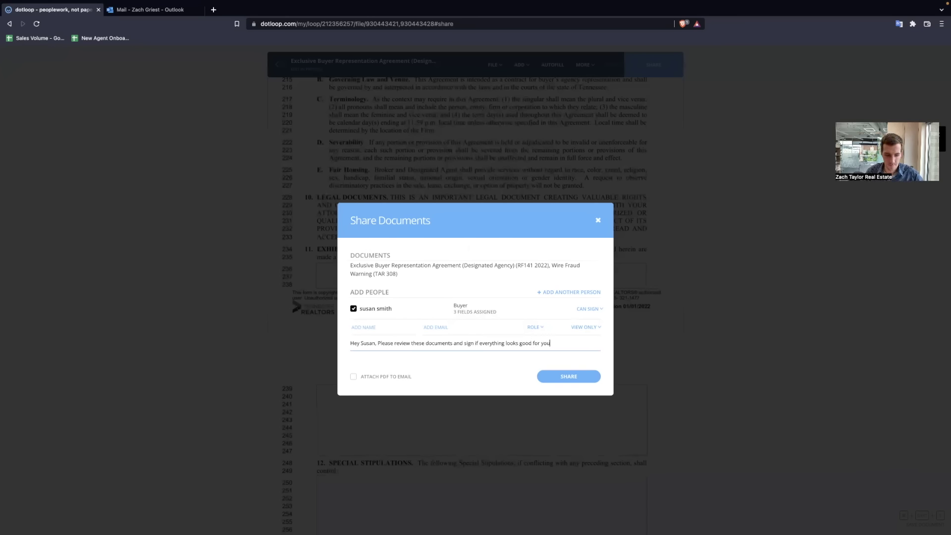
pyautogui.write(',!')
pyautogui.moveTo(551, 343); pyautogui.dragTo(344, 344)
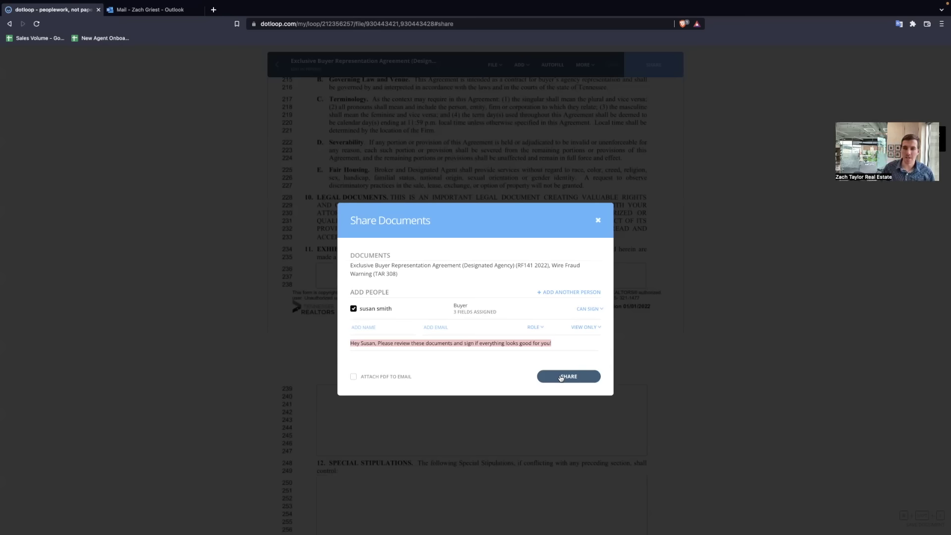
pyautogui.click(598, 220)
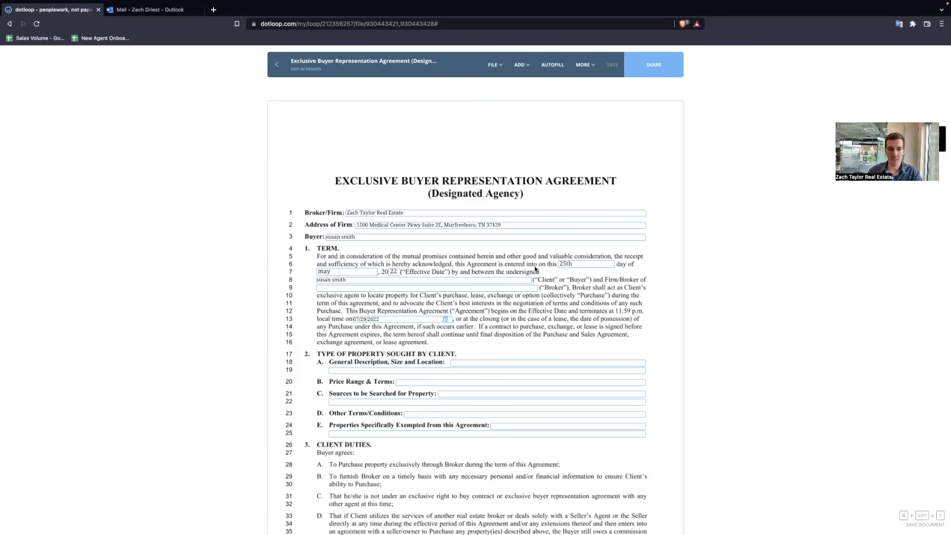
# Step: Look at Host In Person Signing, dismiss it, and return to the loop's documents list
pyautogui.click(589, 70)
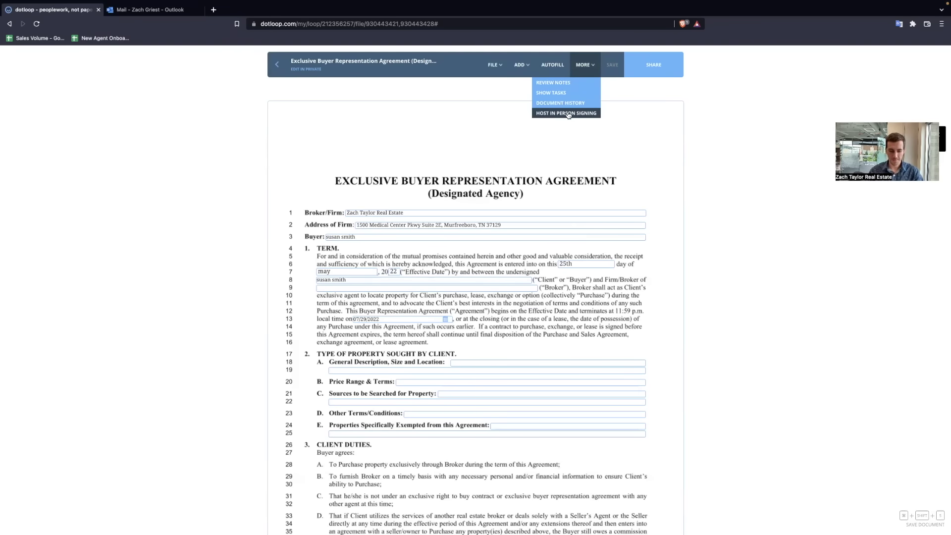
pyautogui.click(568, 115)
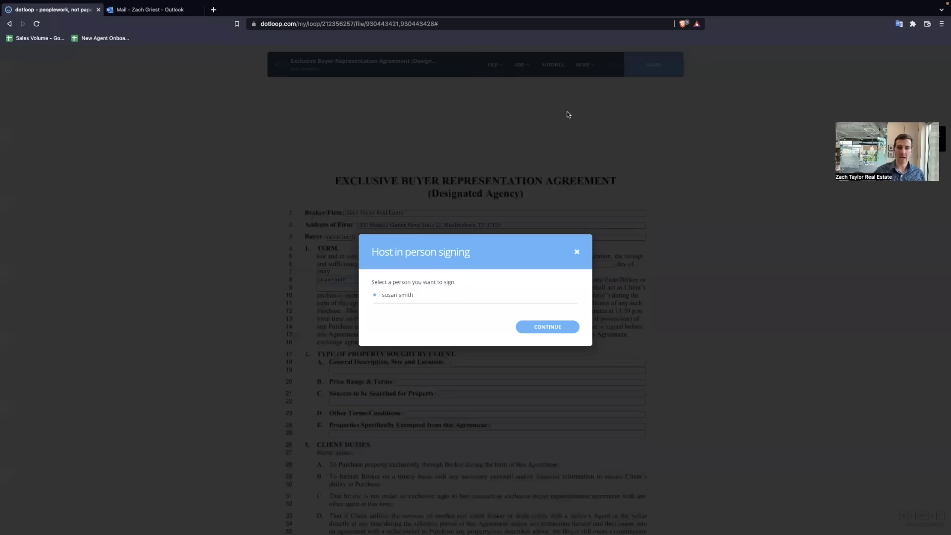
pyautogui.click(575, 251)
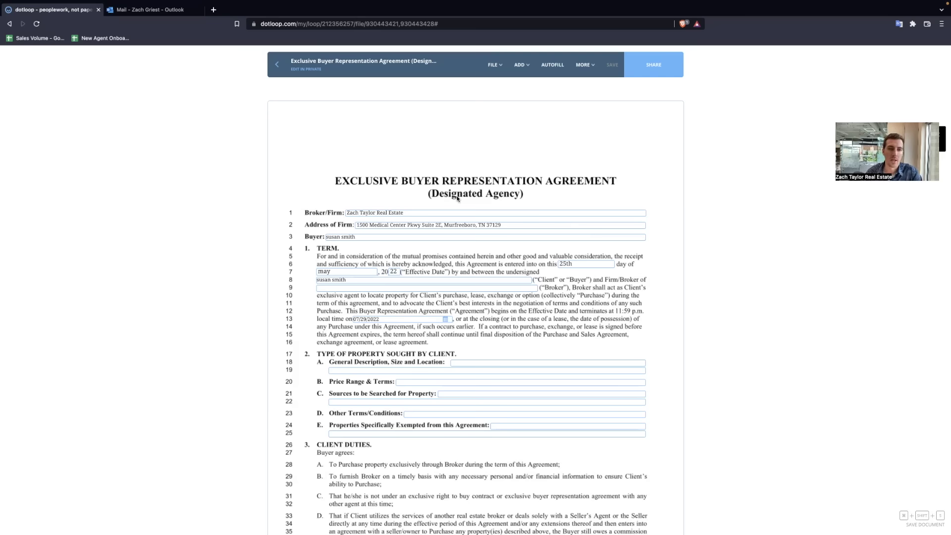
pyautogui.click(276, 67)
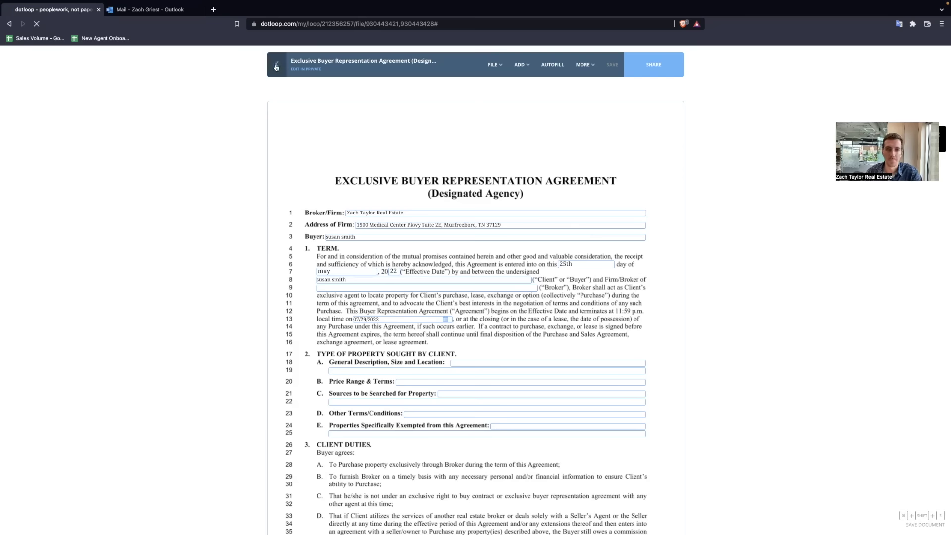
# Step: Upload 101 Listings Manager.pdf into the Contract Docs folder and open it
pyautogui.scroll(-3, 423, 307)
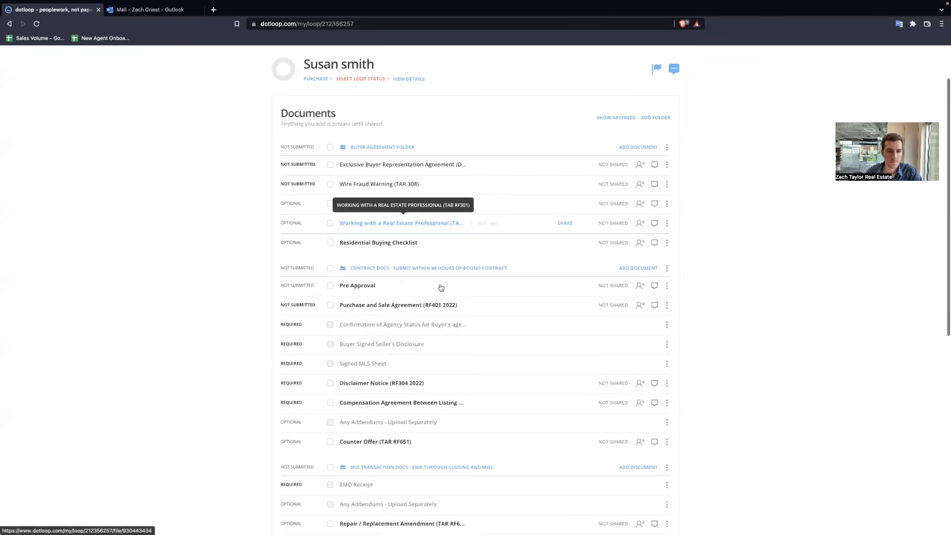
pyautogui.scroll(2, 436, 284)
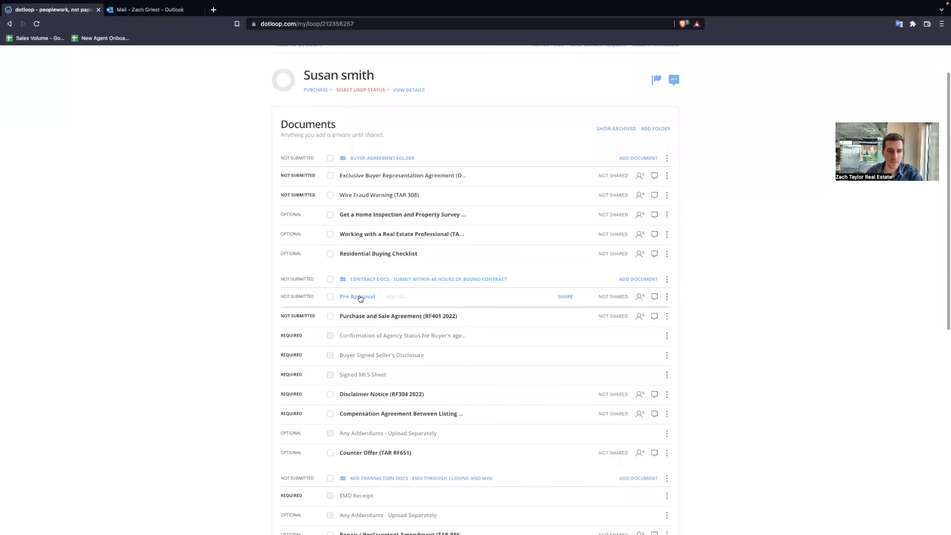
pyautogui.click(643, 280)
pyautogui.click(483, 319)
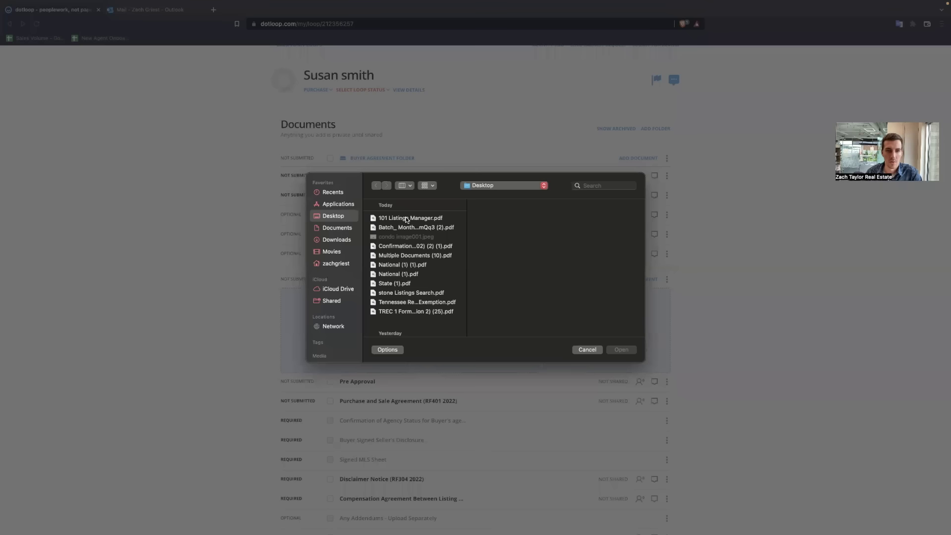
pyautogui.click(411, 218)
pyautogui.click(627, 351)
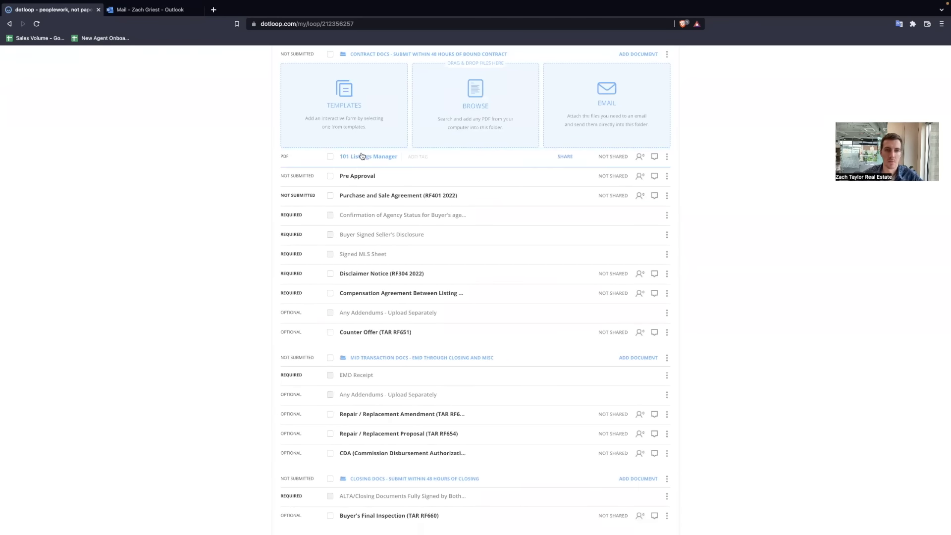
pyautogui.click(364, 156)
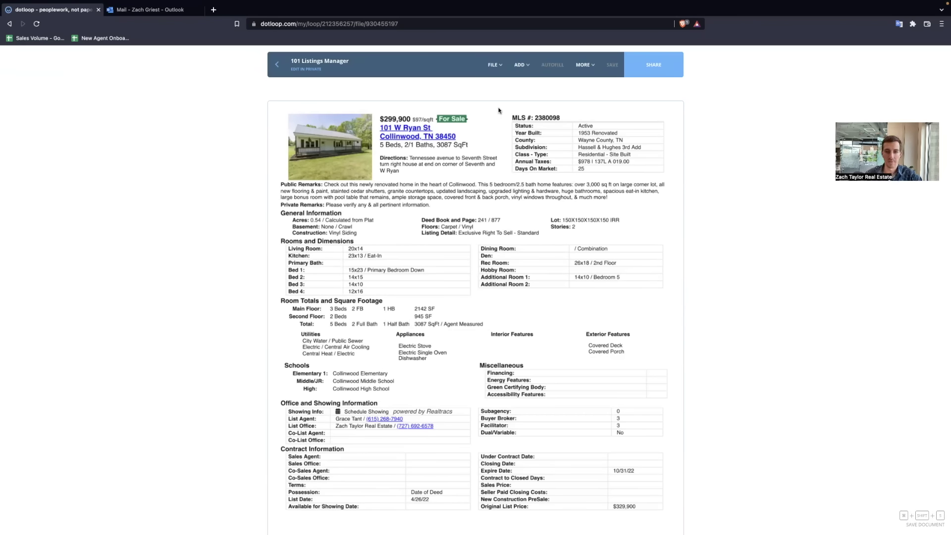
# Step: Place a signature field, an initials field near Rec Room, and a text box in Public Remarks
pyautogui.click(519, 65)
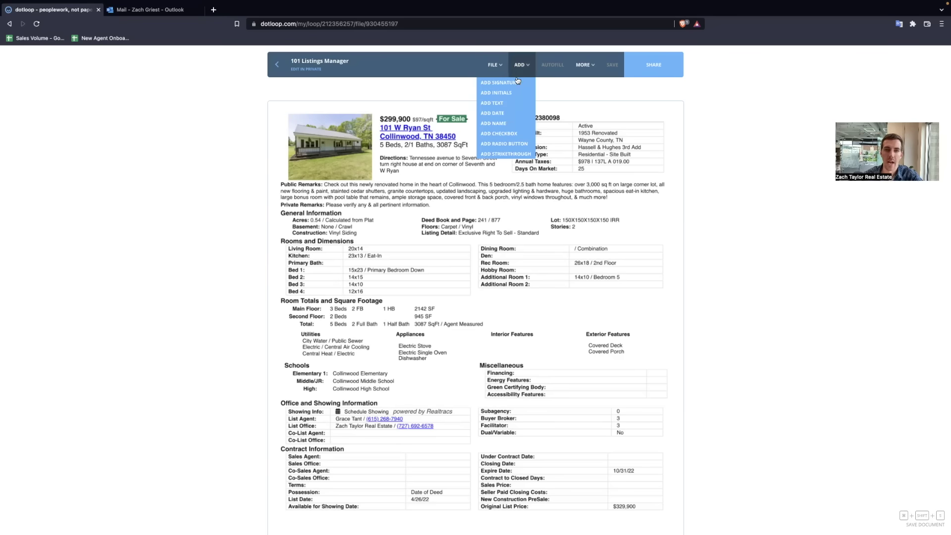
pyautogui.moveTo(500, 82)
pyautogui.mouseDown()
pyautogui.moveTo(446, 124)
pyautogui.moveTo(416, 245)
pyautogui.mouseUp()
pyautogui.moveTo(511, 67)
pyautogui.moveTo(495, 93); pyautogui.dragTo(598, 257)
pyautogui.moveTo(492, 103); pyautogui.dragTo(650, 224)
# Step: Widen the SIGN HERE signature field
pyautogui.moveTo(503, 59)
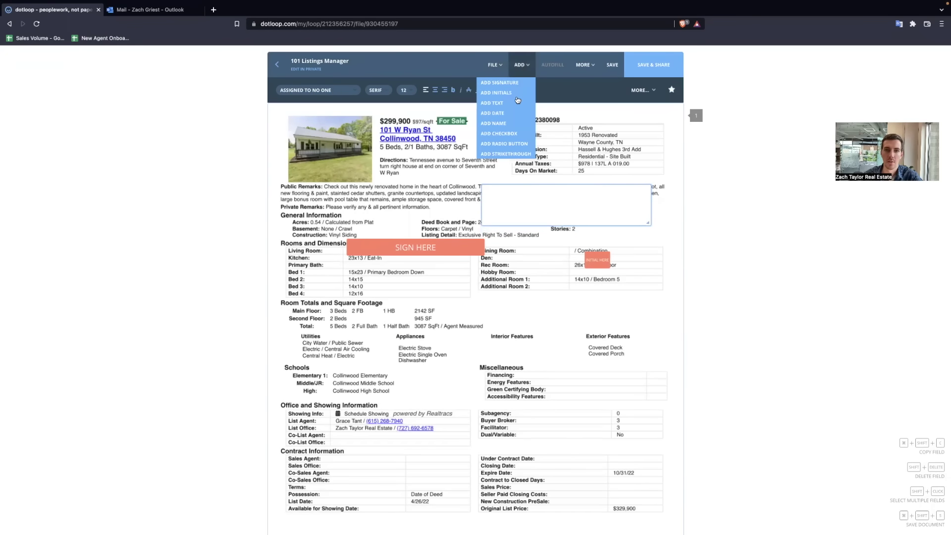
pyautogui.click(479, 254)
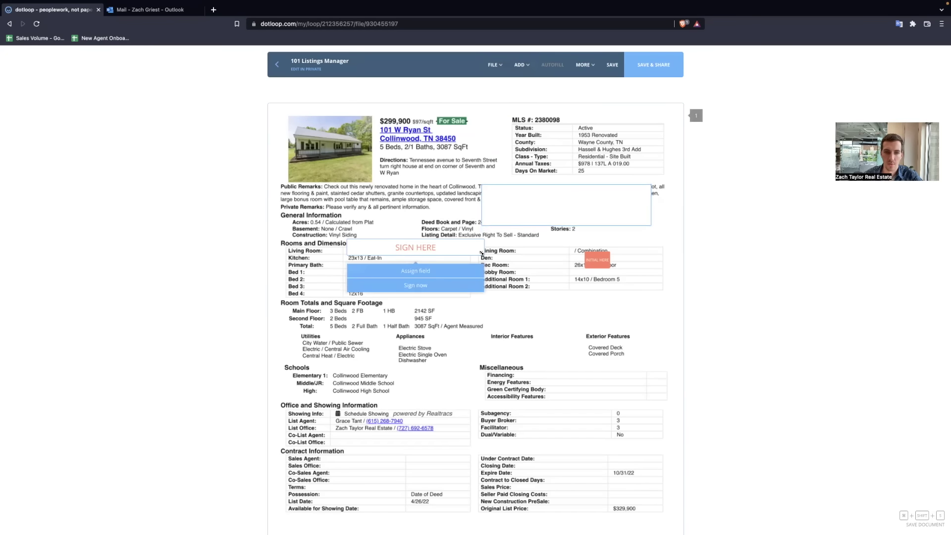
pyautogui.click(479, 255)
pyautogui.moveTo(478, 254); pyautogui.dragTo(644, 266)
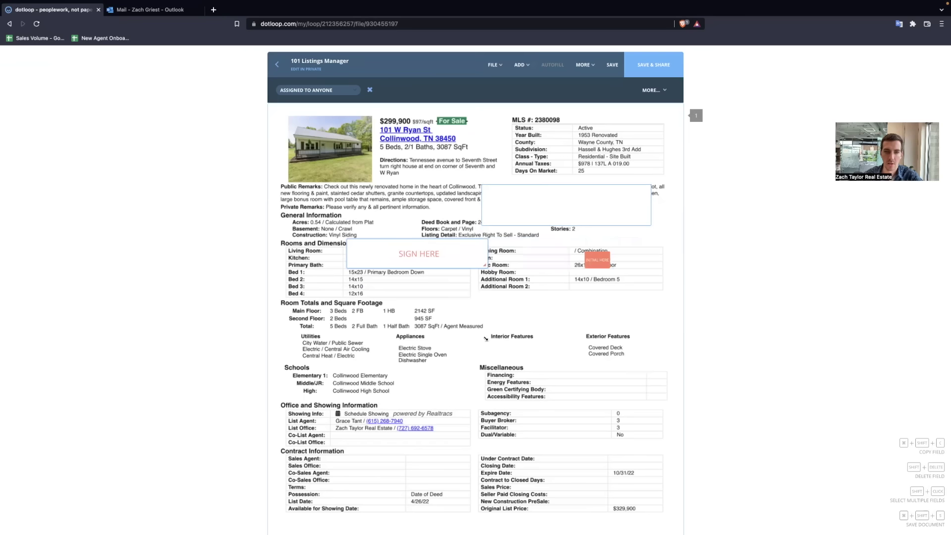
# Step: Add a date field at Public Remarks set to 07/21/2022
pyautogui.moveTo(521, 64)
pyautogui.click(512, 115)
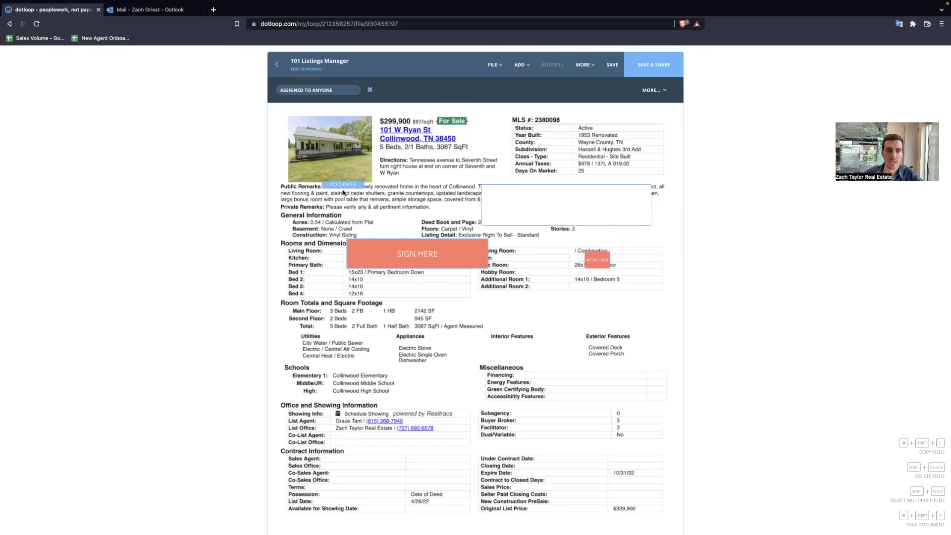
pyautogui.click(354, 186)
pyautogui.click(421, 170)
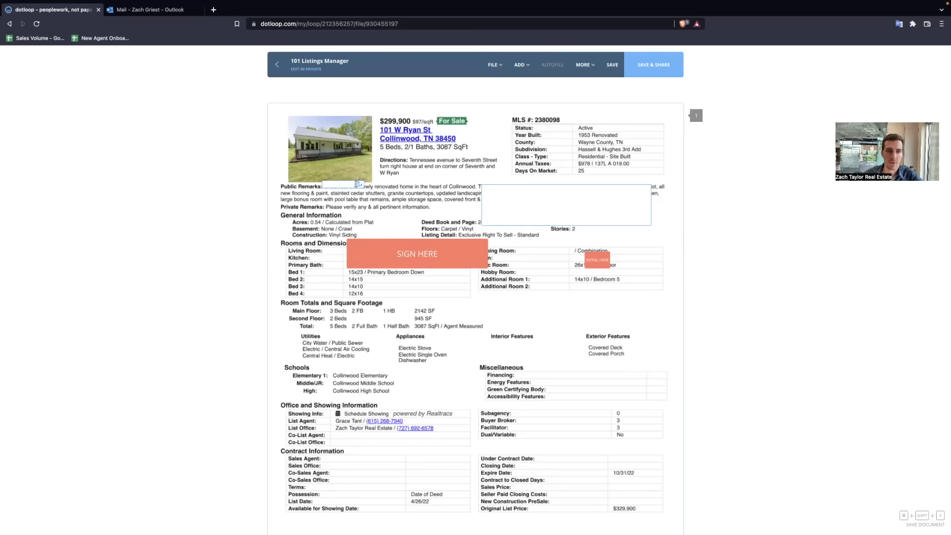
pyautogui.click(356, 184)
pyautogui.click(397, 193)
pyautogui.click(397, 194)
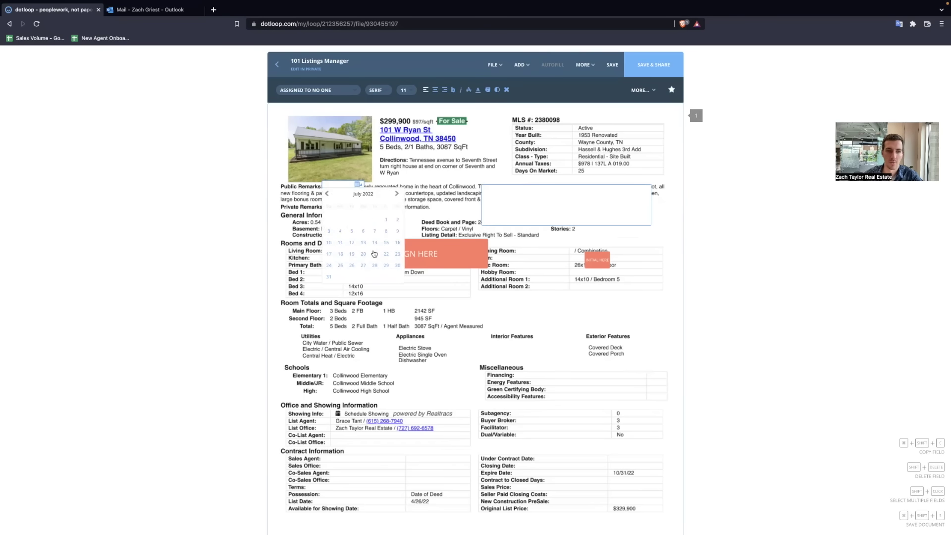
pyautogui.click(374, 254)
# Step: Add two checkbox fields, the second just below the Directions text
pyautogui.click(520, 64)
pyautogui.click(499, 134)
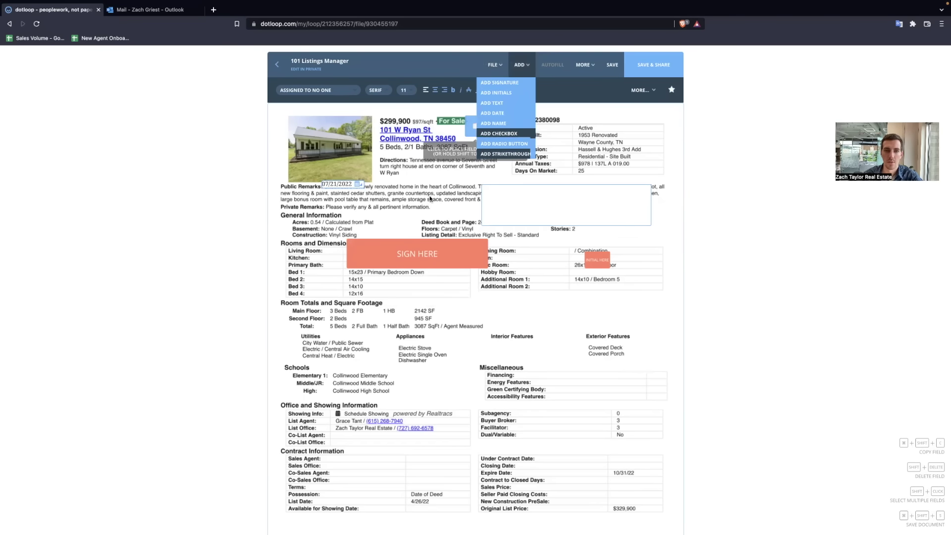
pyautogui.click(448, 338)
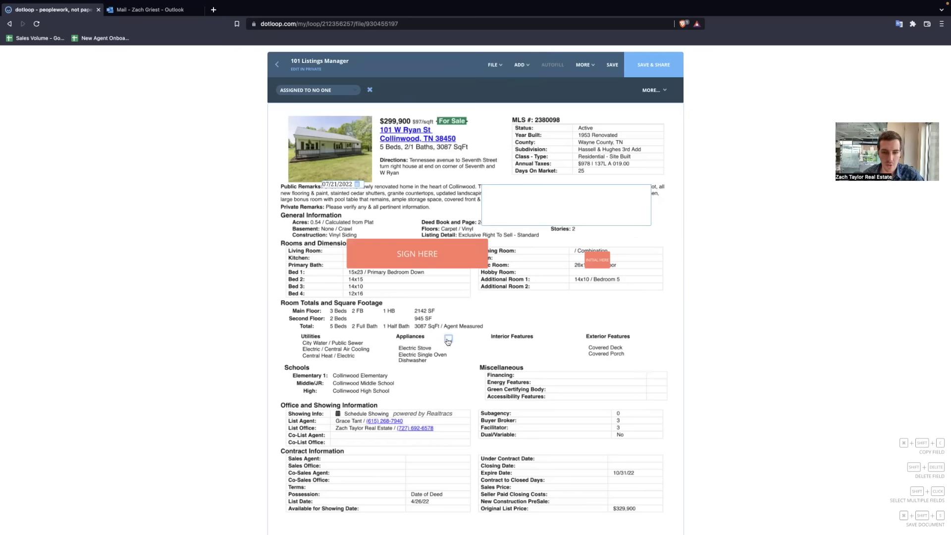
pyautogui.click(521, 65)
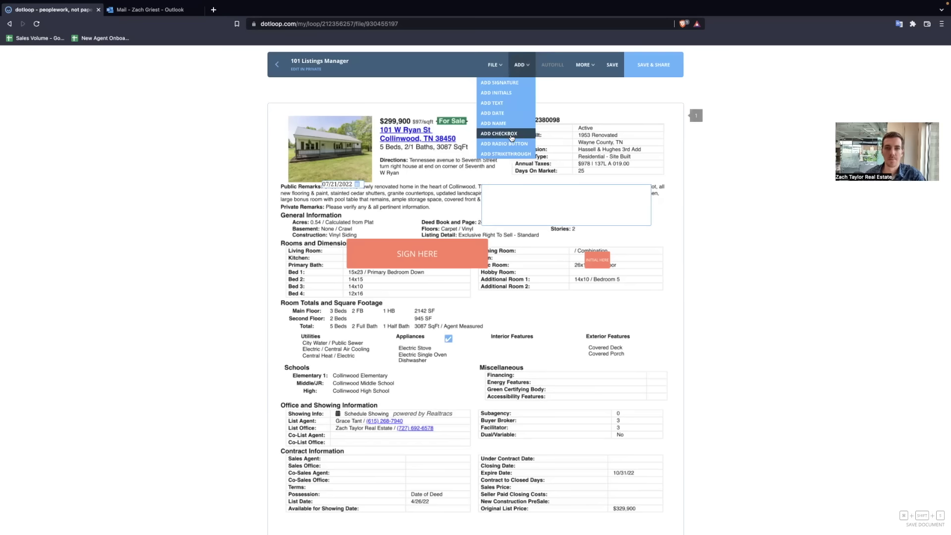
pyautogui.click(503, 144)
pyautogui.click(415, 189)
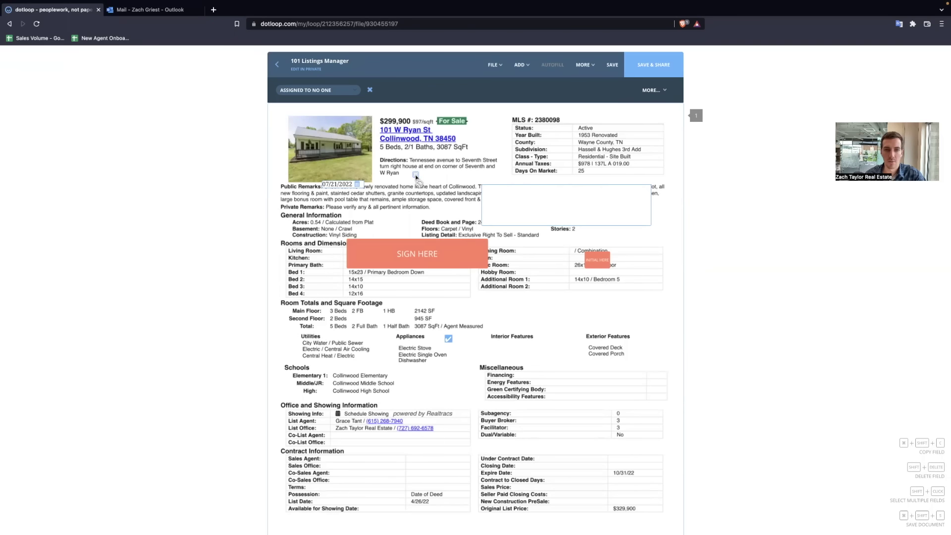
# Step: Add a strikethrough line to the page and stretch it to length
pyautogui.click(521, 64)
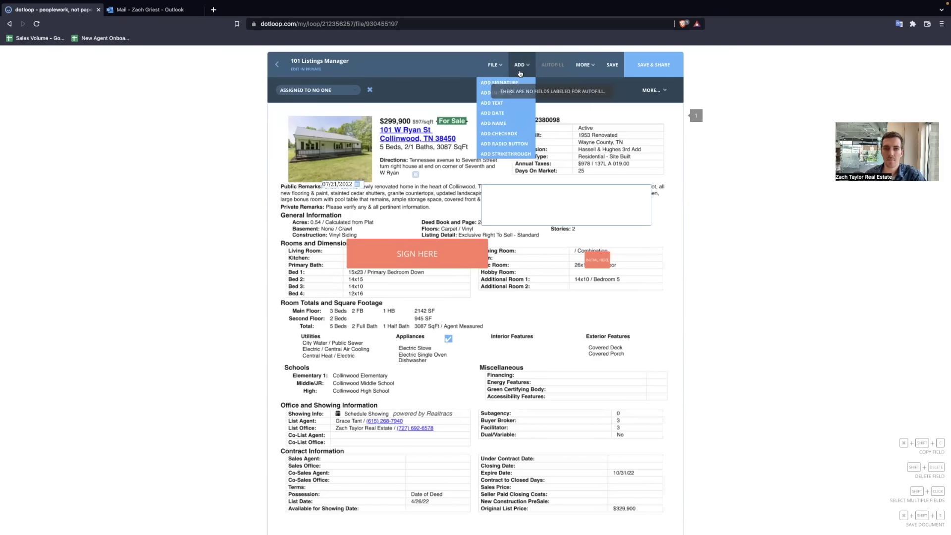
pyautogui.click(509, 154)
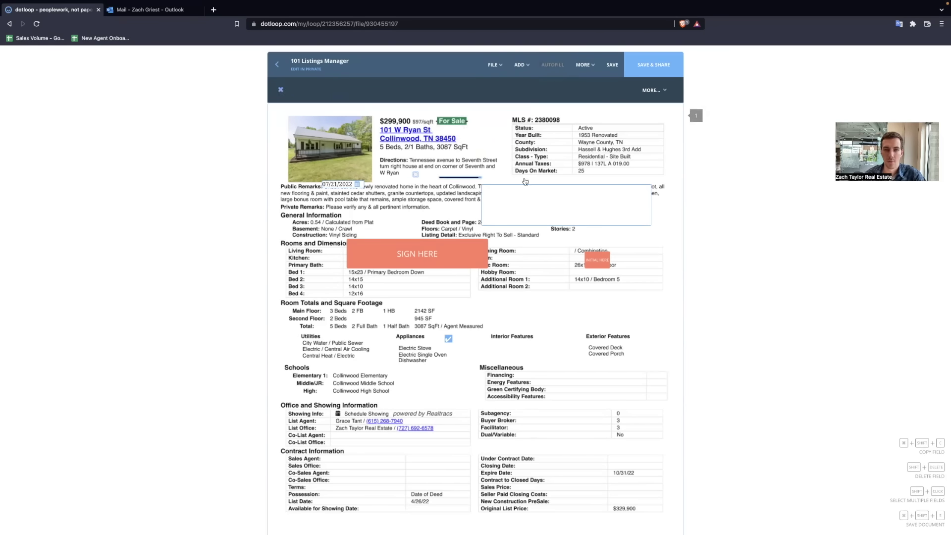
pyautogui.moveTo(525, 182)
pyautogui.mouseDown()
pyautogui.moveTo(649, 183)
pyautogui.moveTo(537, 184)
pyautogui.mouseUp()
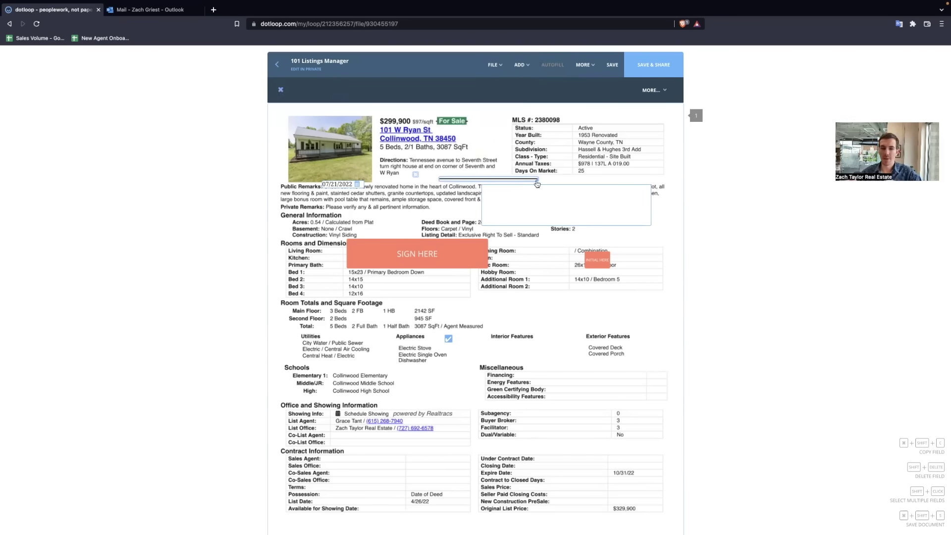
# Step: Assign the SIGN HERE signature field to the buyer and move it over List Agent
pyautogui.click(484, 265)
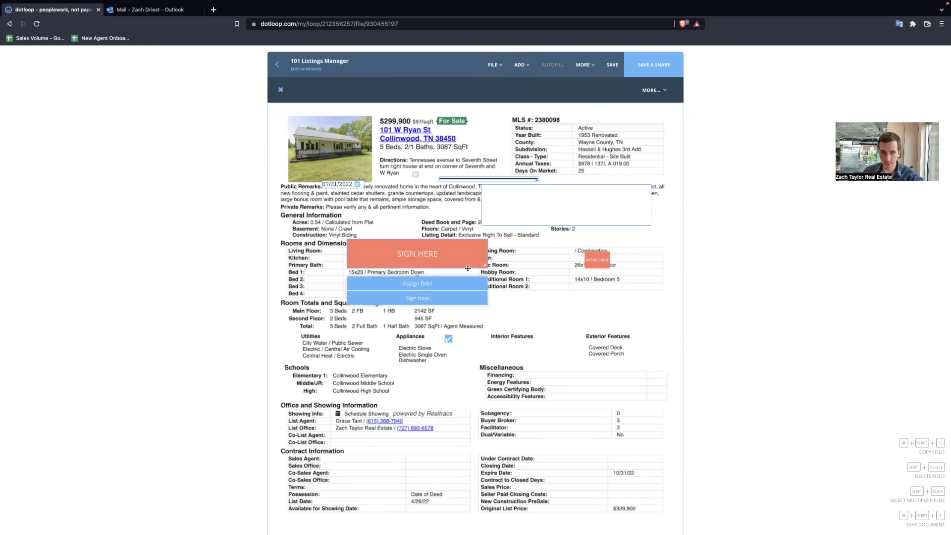
pyautogui.click(467, 268)
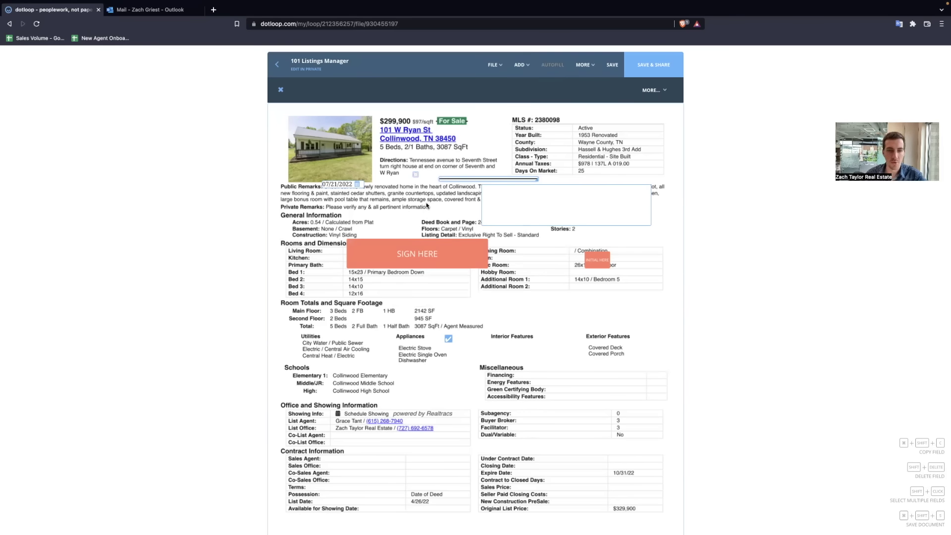
pyautogui.click(464, 269)
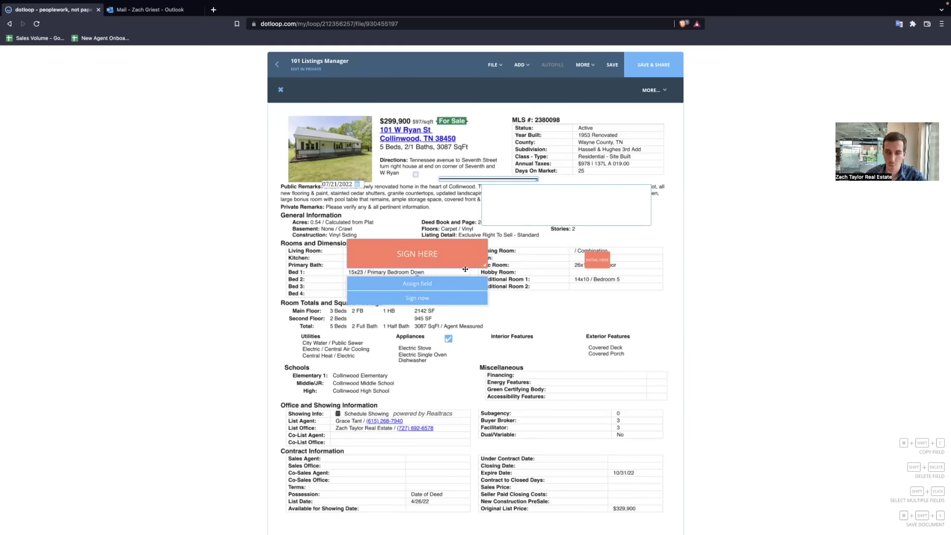
pyautogui.moveTo(465, 269); pyautogui.dragTo(444, 265)
pyautogui.click(425, 285)
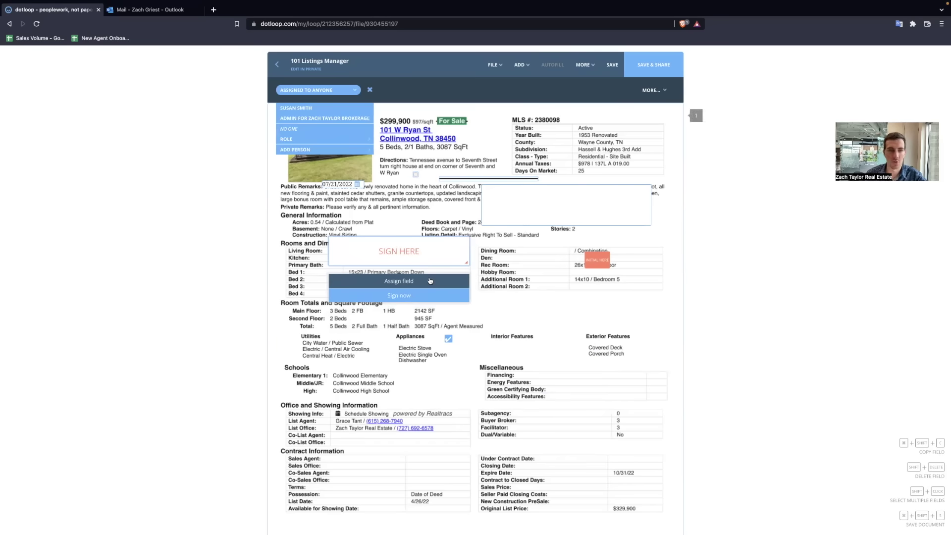
pyautogui.click(305, 107)
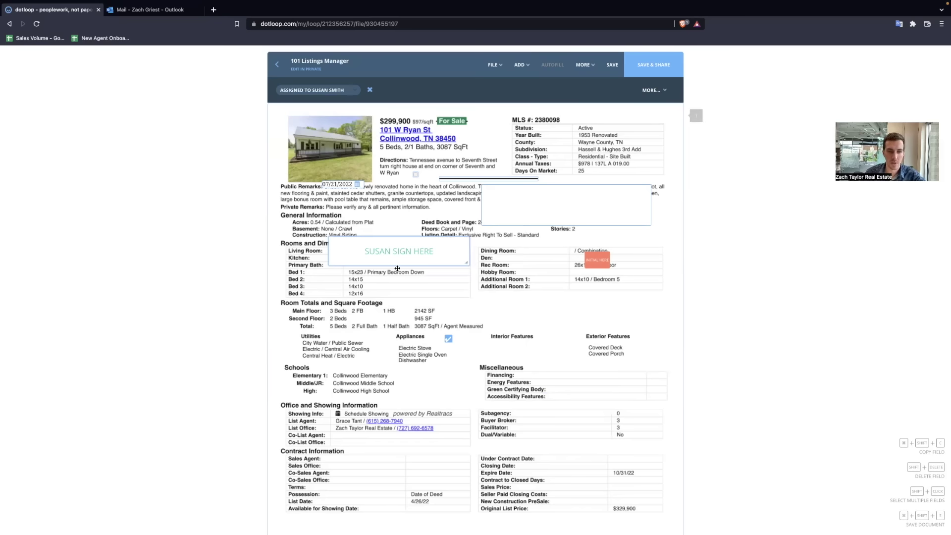
pyautogui.moveTo(394, 266)
pyautogui.mouseDown()
pyautogui.moveTo(511, 350)
pyautogui.moveTo(505, 400)
pyautogui.moveTo(389, 429)
pyautogui.moveTo(426, 475)
pyautogui.moveTo(389, 430)
pyautogui.mouseUp()
# Step: Enter the remark 'Testing Dotloop' in the box beside Public Remarks
pyautogui.click(598, 255)
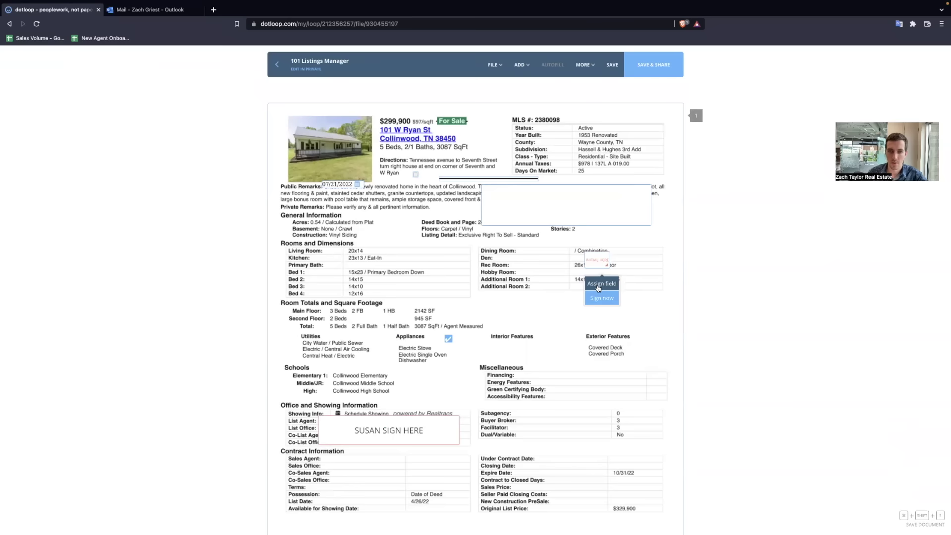
pyautogui.click(539, 198)
pyautogui.write('Testing Dotloop')
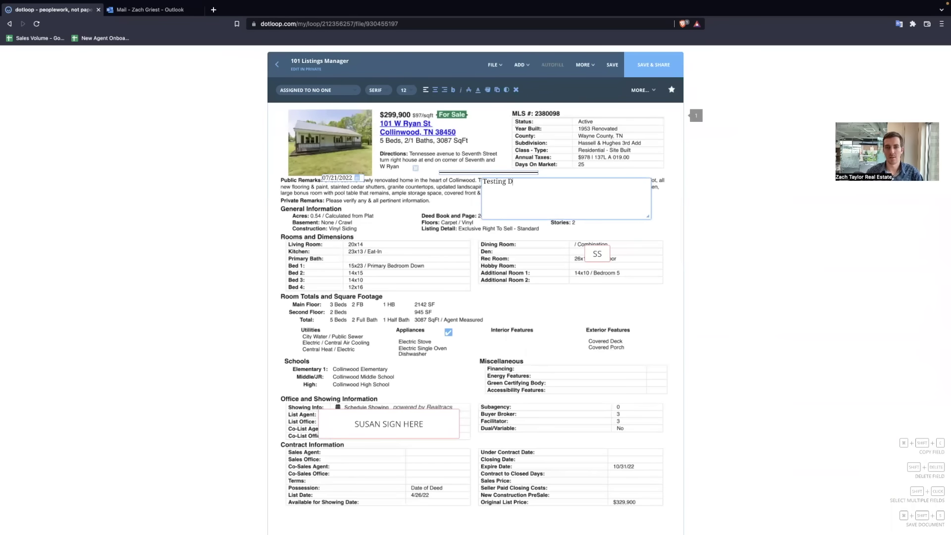
pyautogui.click(527, 290)
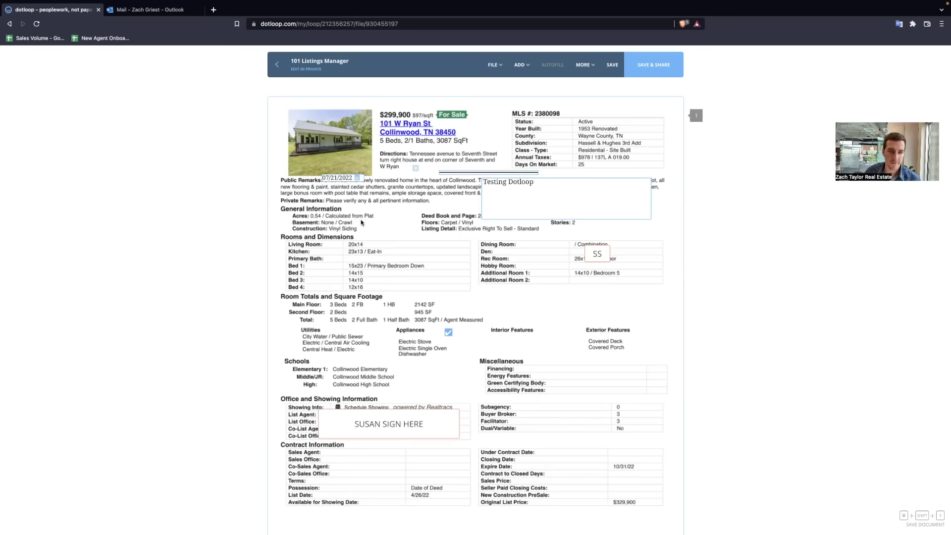
# Step: Save the document and close the sharing dialog without sharing
pyautogui.click(659, 63)
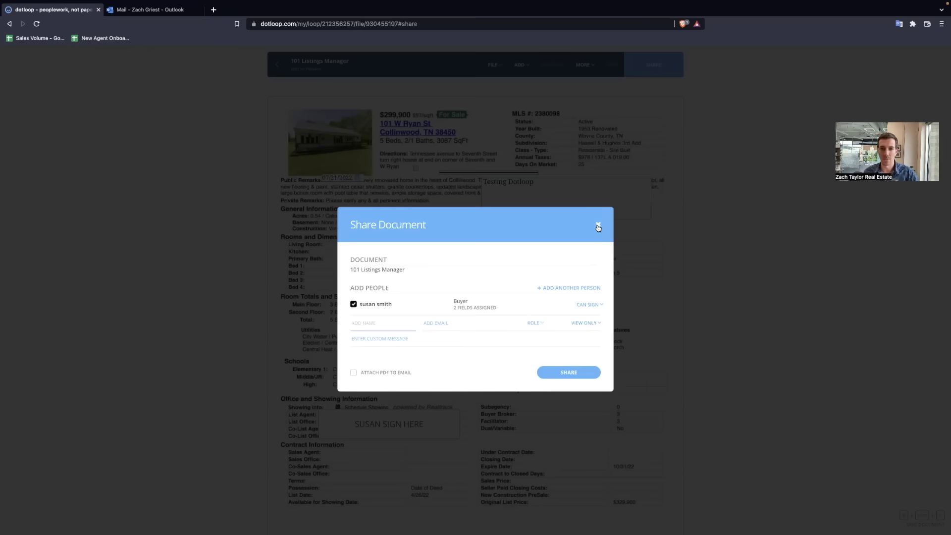
pyautogui.click(597, 226)
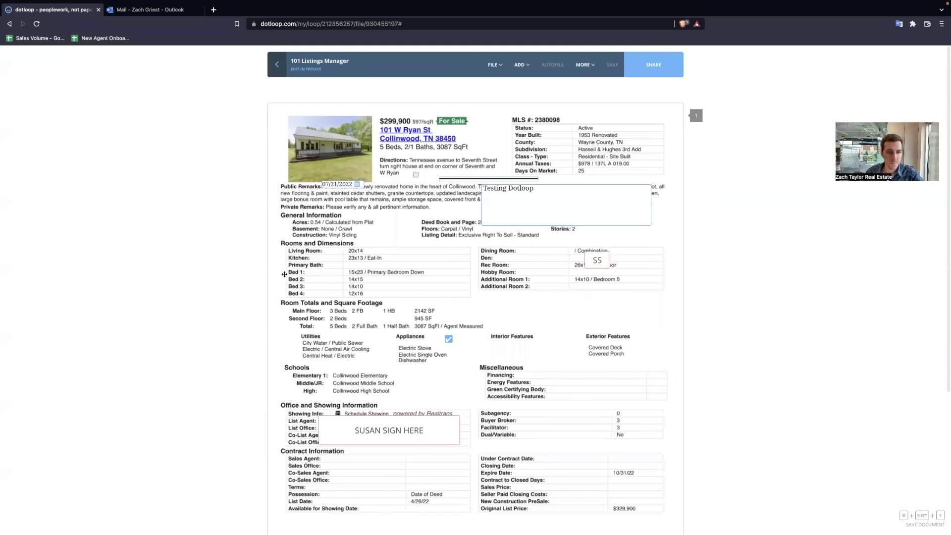
pyautogui.scroll(-2, 385, 425)
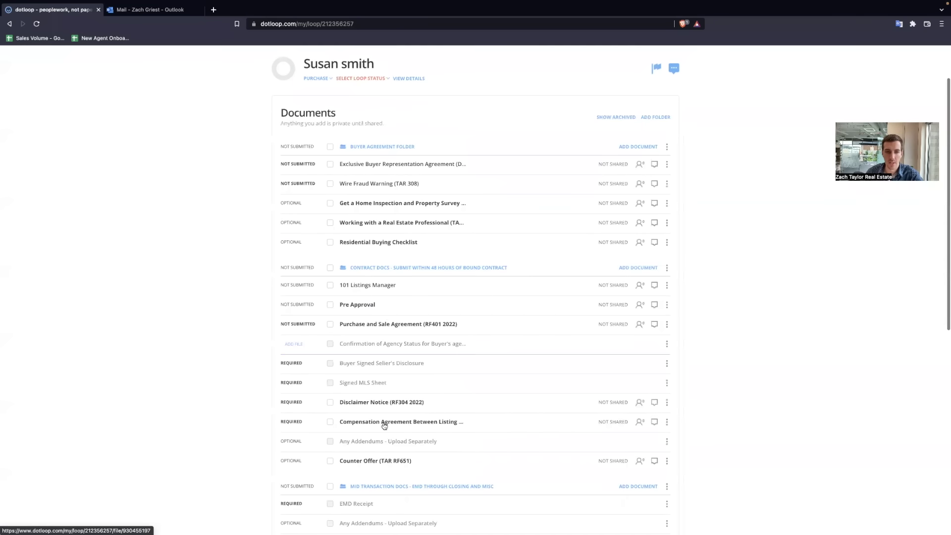
pyautogui.scroll(2, 438, 231)
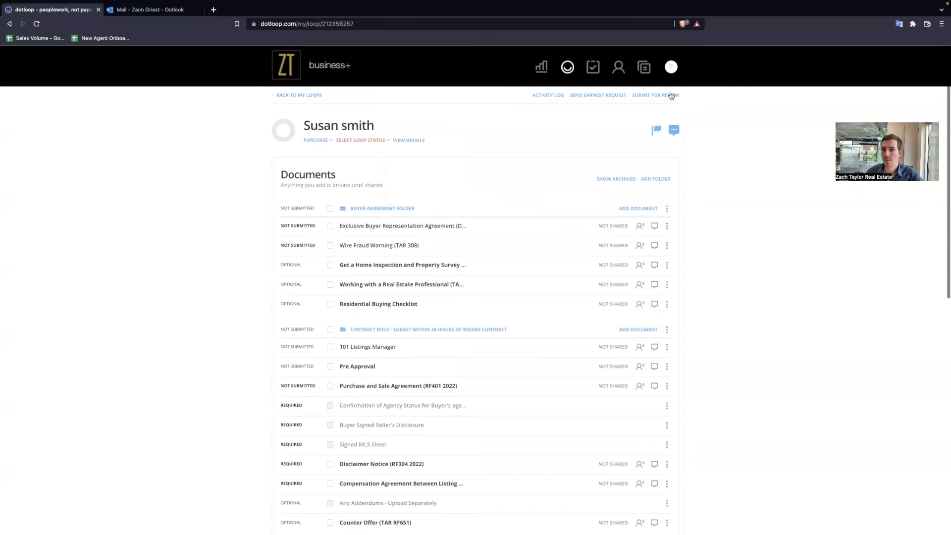
pyautogui.click(671, 96)
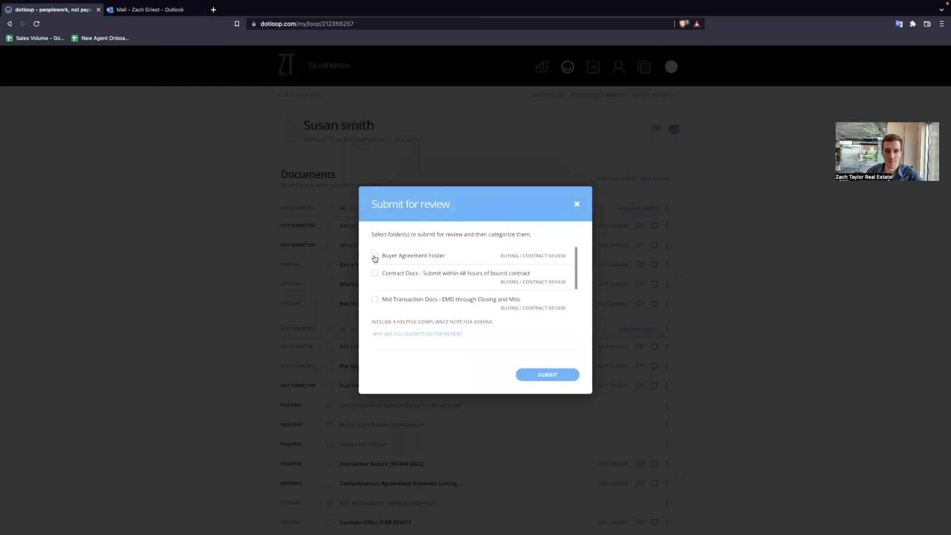
pyautogui.click(375, 257)
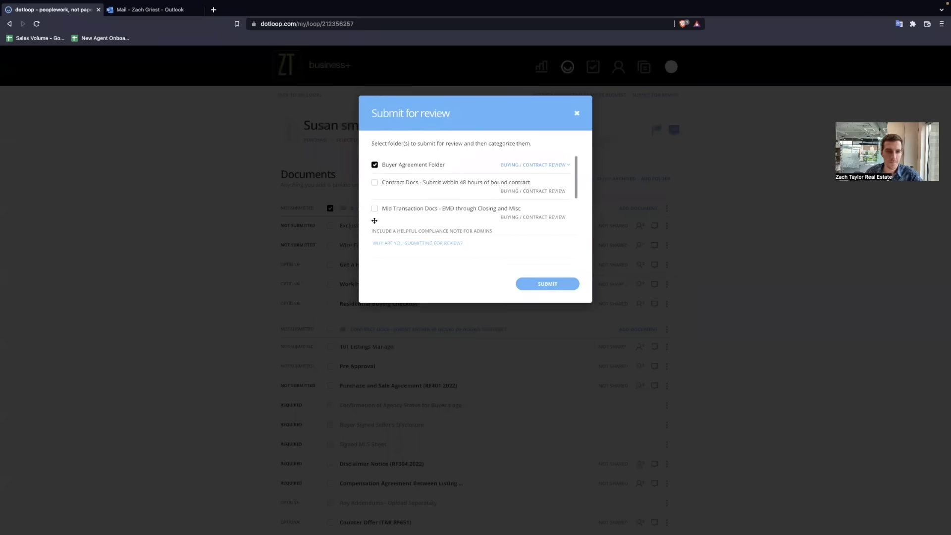
pyautogui.click(331, 209)
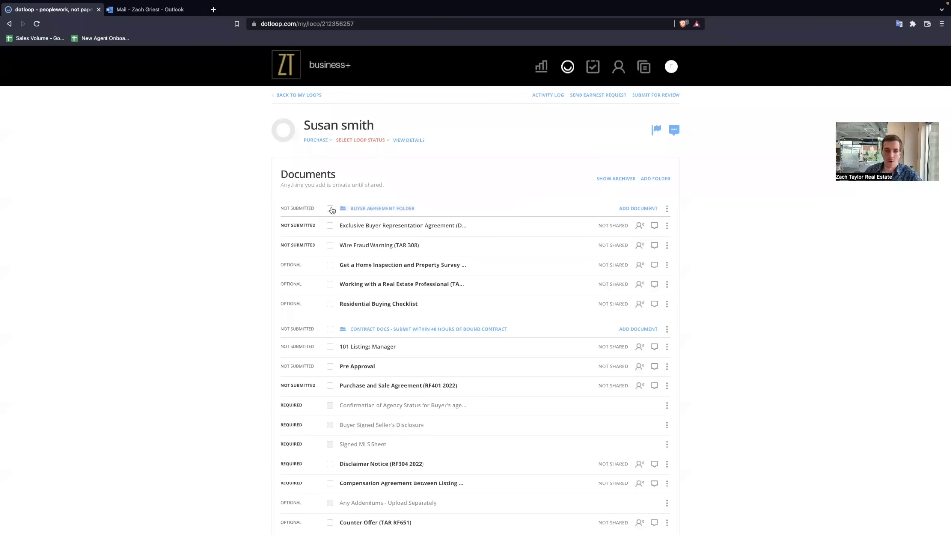
pyautogui.click(674, 130)
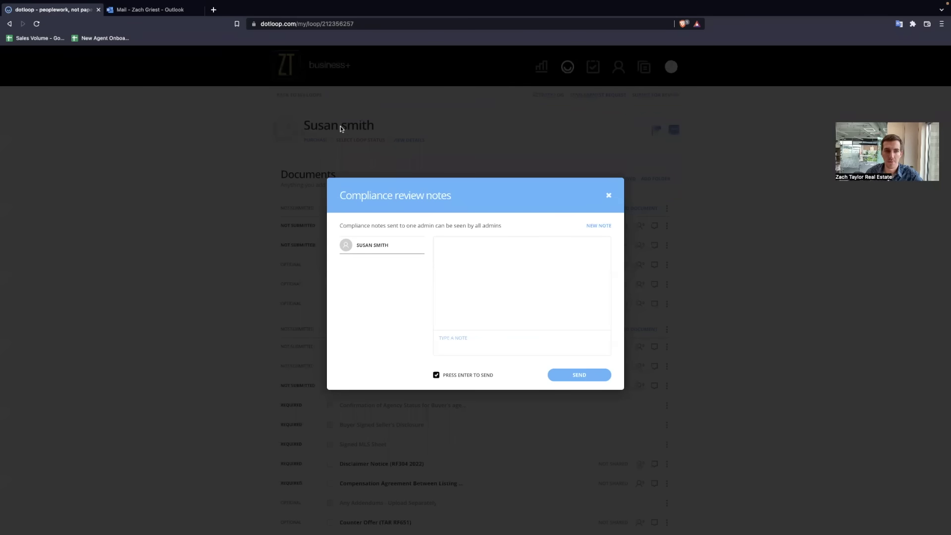
pyautogui.click(608, 195)
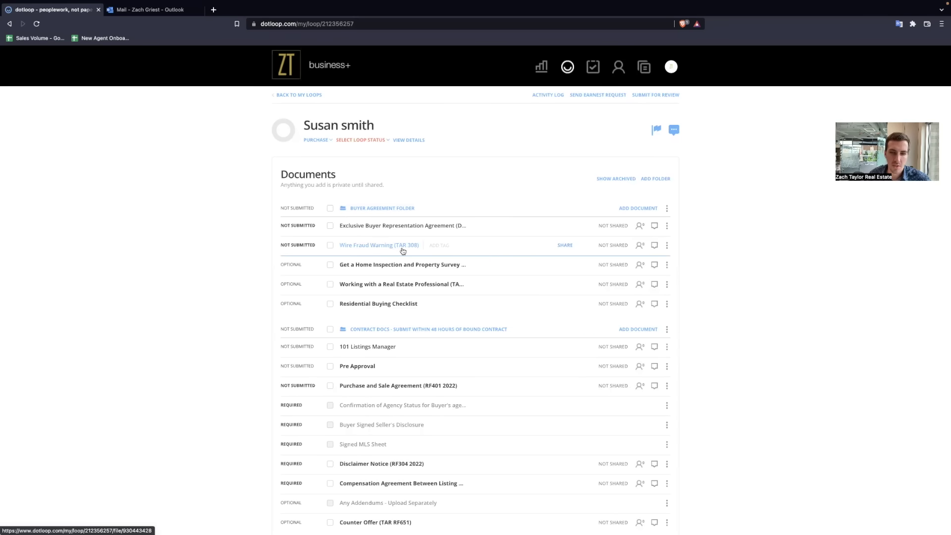
pyautogui.click(655, 245)
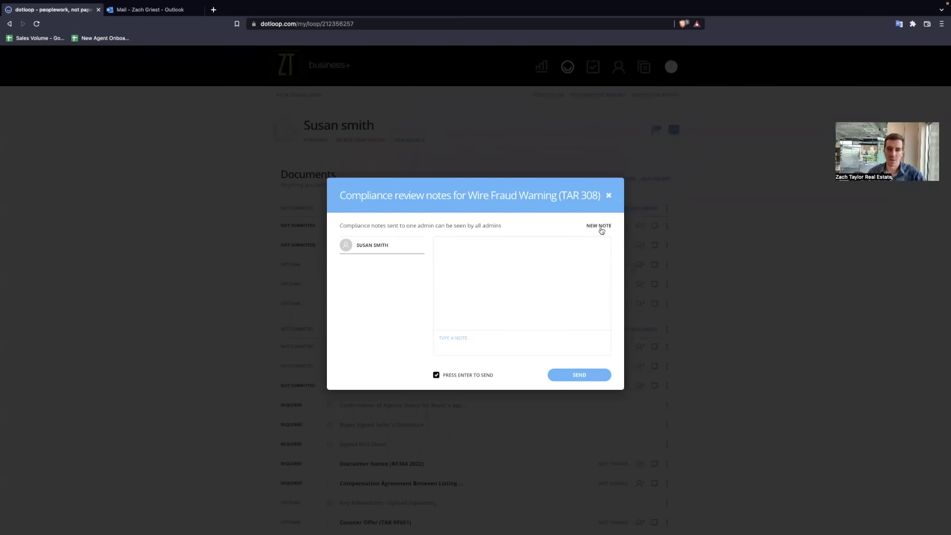
pyautogui.click(609, 195)
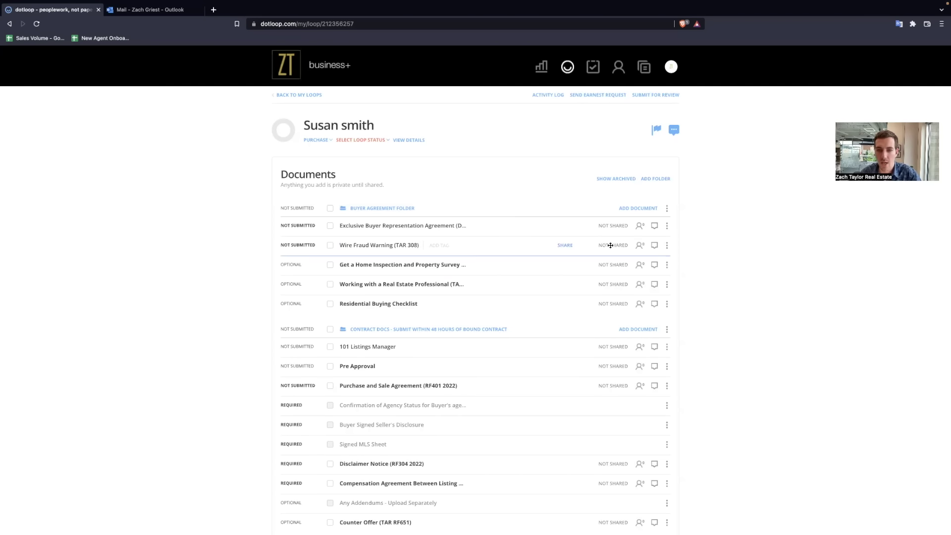
# Step: Open the Wire Fraud Warning and add the new buyer contact to the initials field
pyautogui.click(331, 247)
pyautogui.click(369, 246)
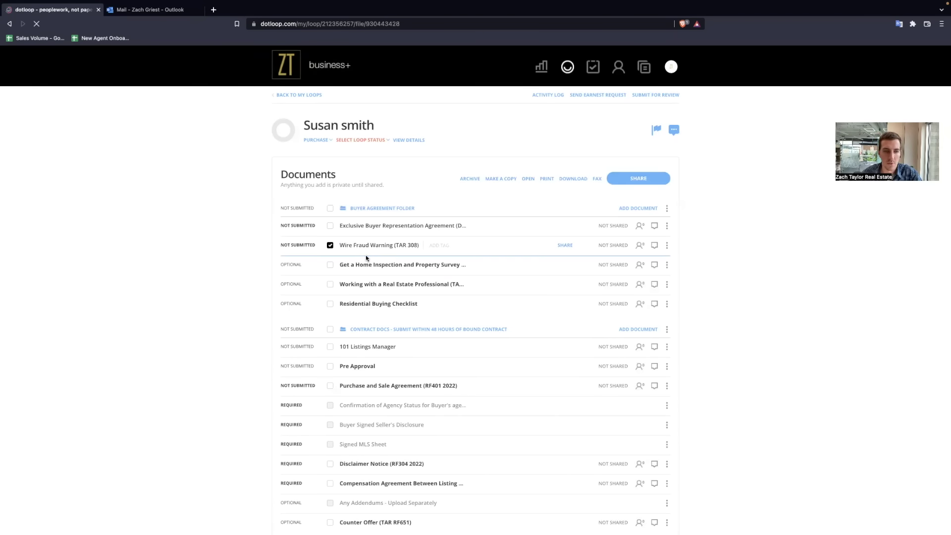
pyautogui.scroll(-2, 371, 180)
pyautogui.click(372, 189)
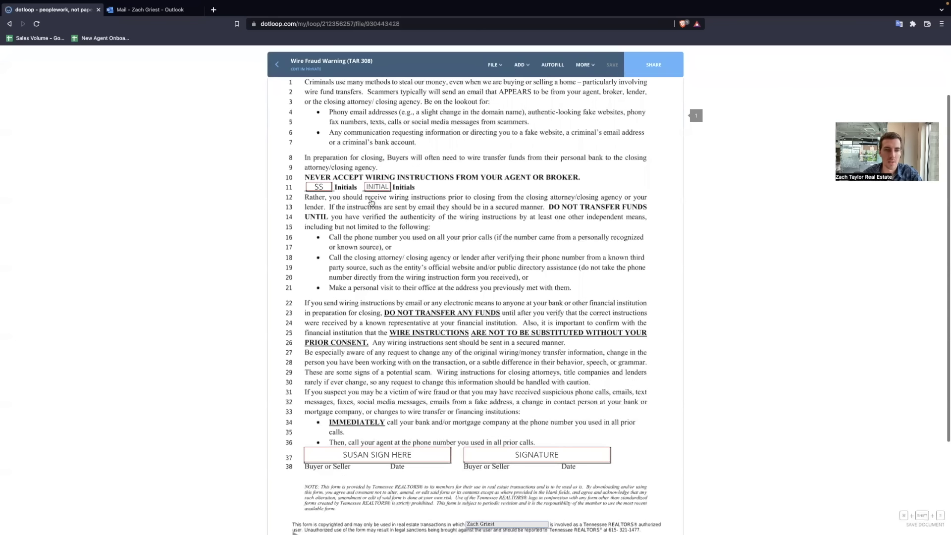
pyautogui.click(310, 149)
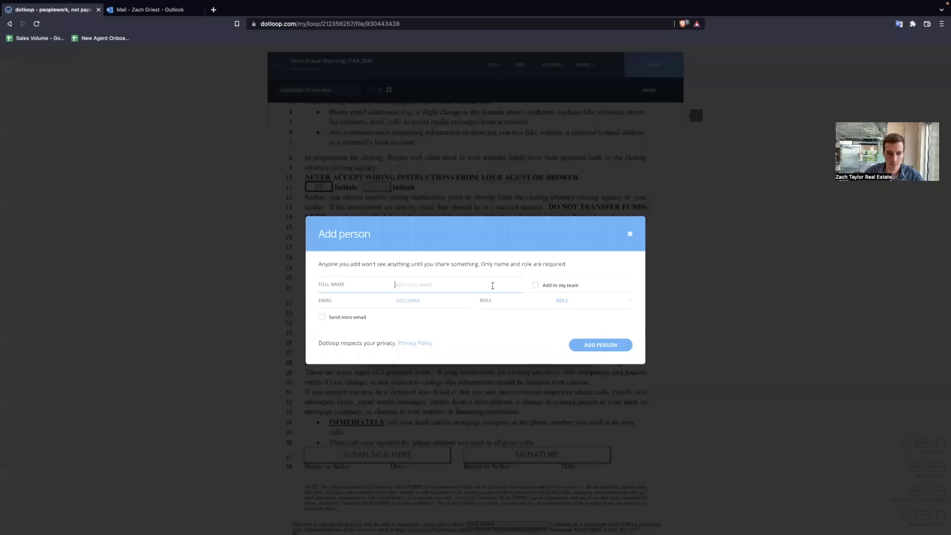
pyautogui.write('taylor')
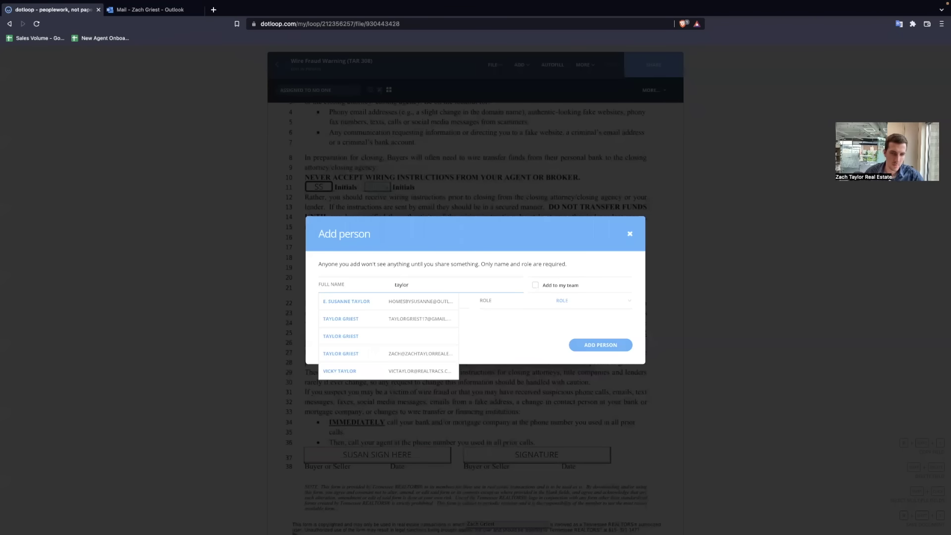
pyautogui.click(377, 319)
# Step: Give the new person the Buyer role and assign them the second signature field
pyautogui.click(592, 300)
pyautogui.click(570, 333)
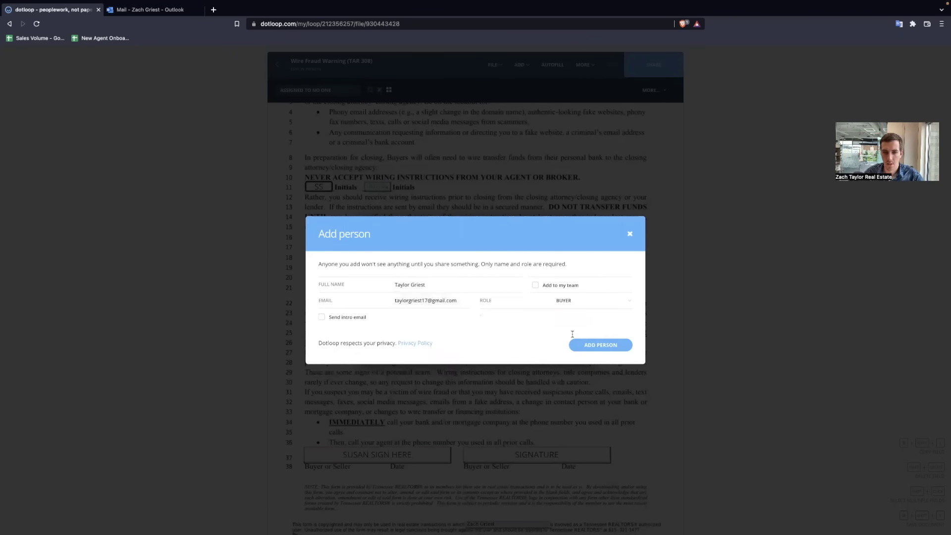
pyautogui.click(596, 390)
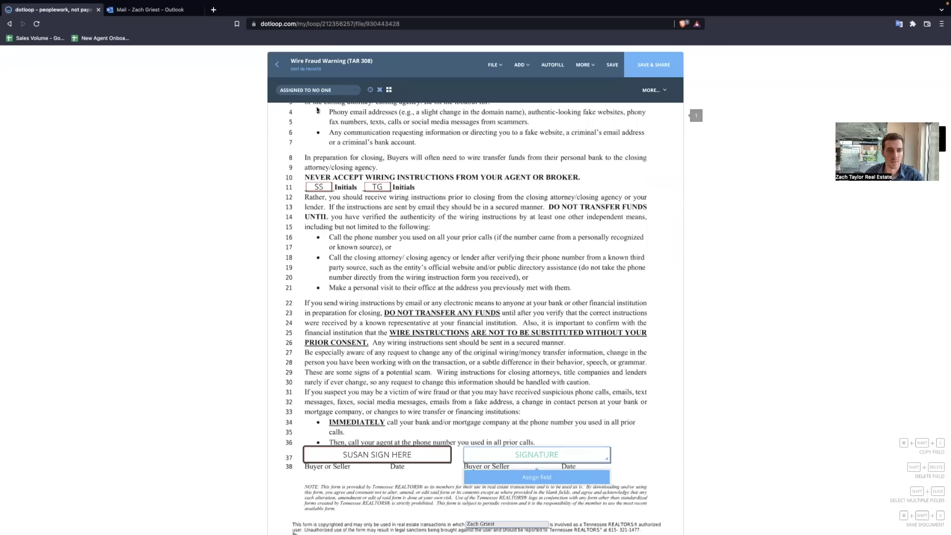
pyautogui.click(513, 455)
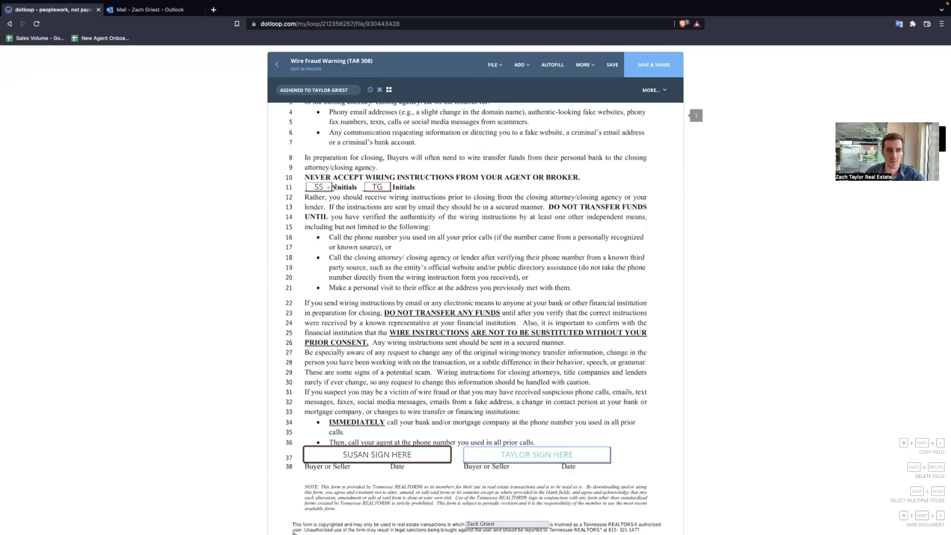
# Step: Save and share the document for signing with only the new buyer
pyautogui.click(648, 74)
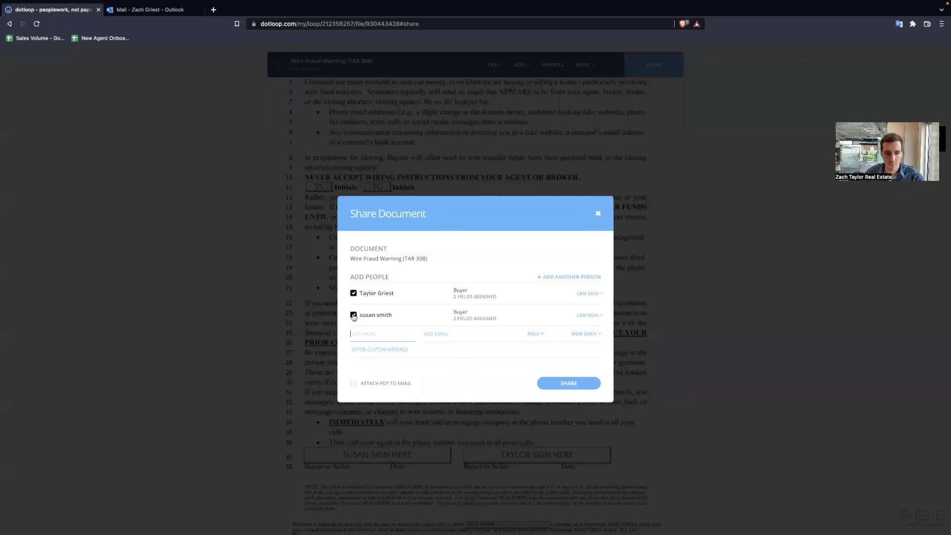
pyautogui.click(353, 315)
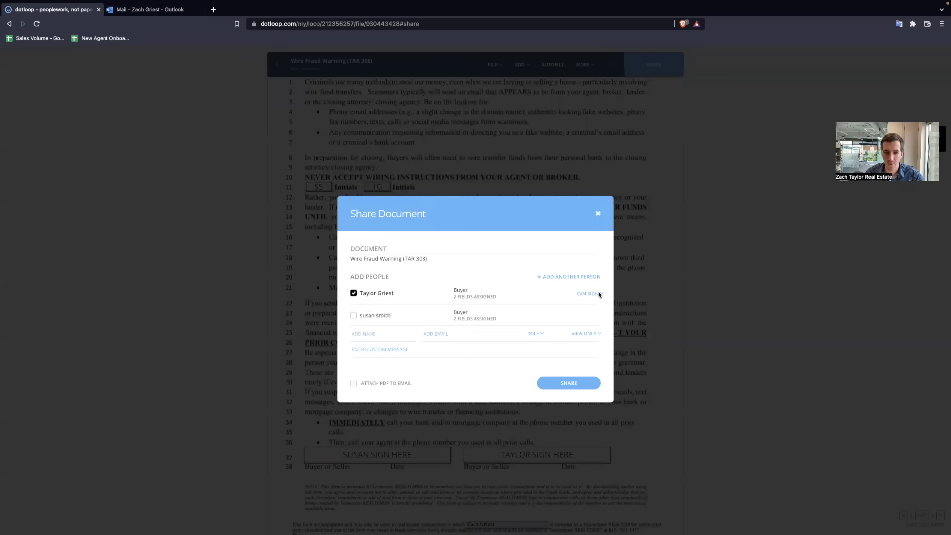
pyautogui.click(570, 384)
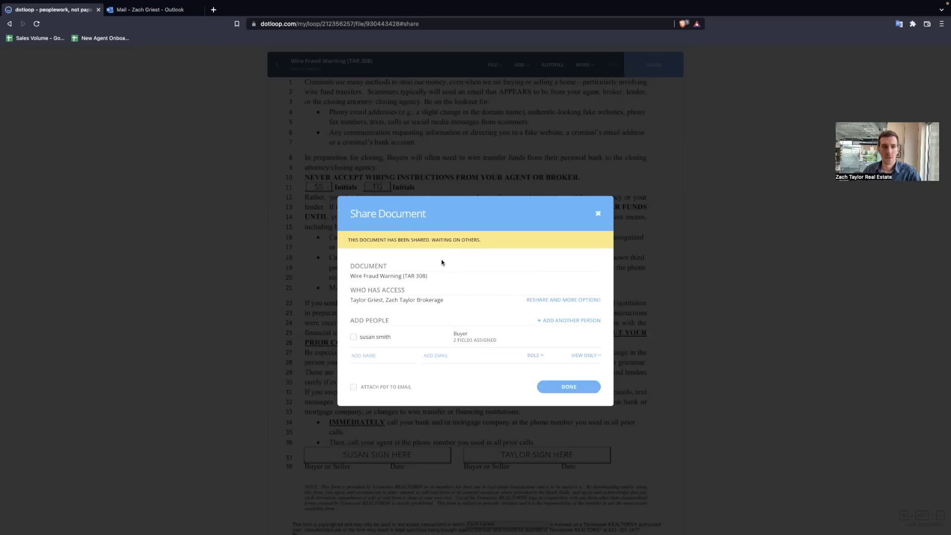
pyautogui.click(574, 390)
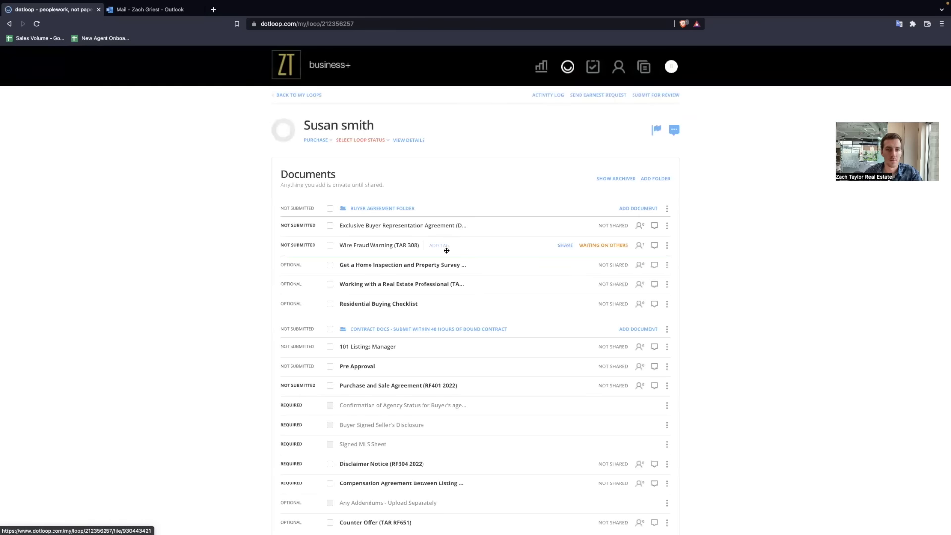
# Step: Reload the loop to refresh the document statuses
pyautogui.scroll(-1, 453, 240)
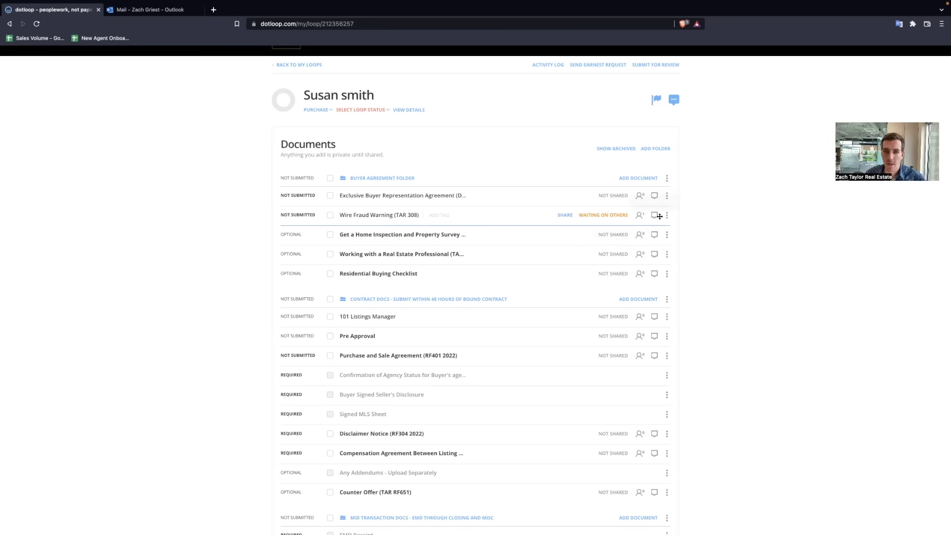
pyautogui.moveTo(639, 216)
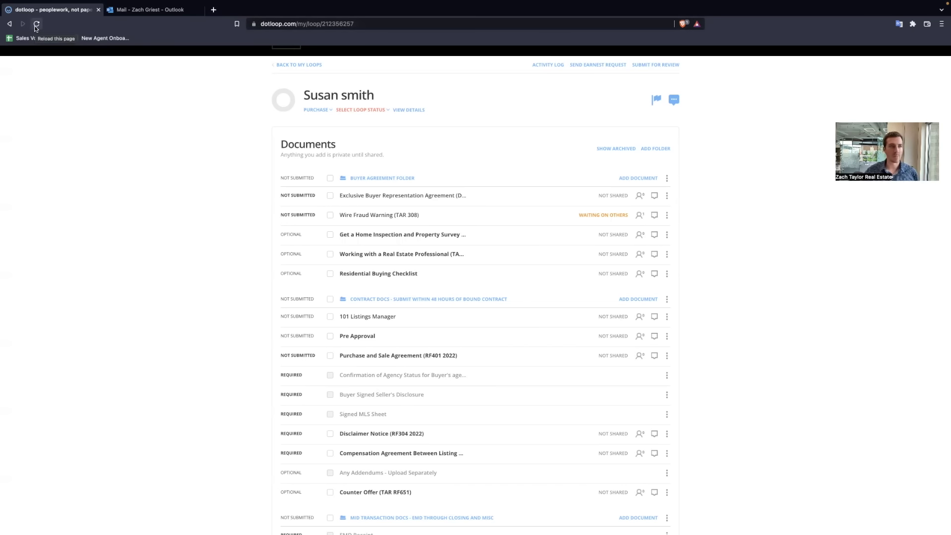
pyautogui.click(35, 26)
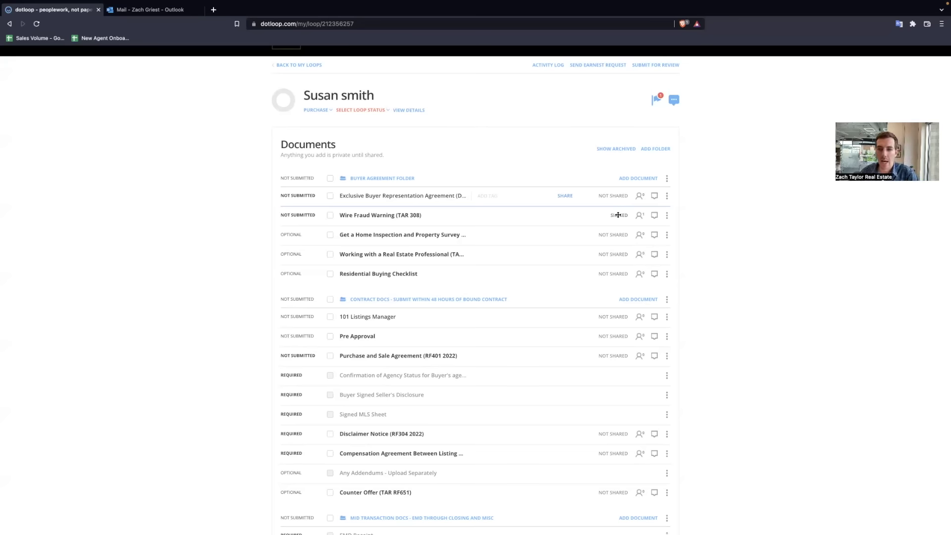
# Step: Review the Wire Fraud Warning's history, noting the Version 2 view and Version 3 signing time
pyautogui.click(666, 217)
pyautogui.click(648, 256)
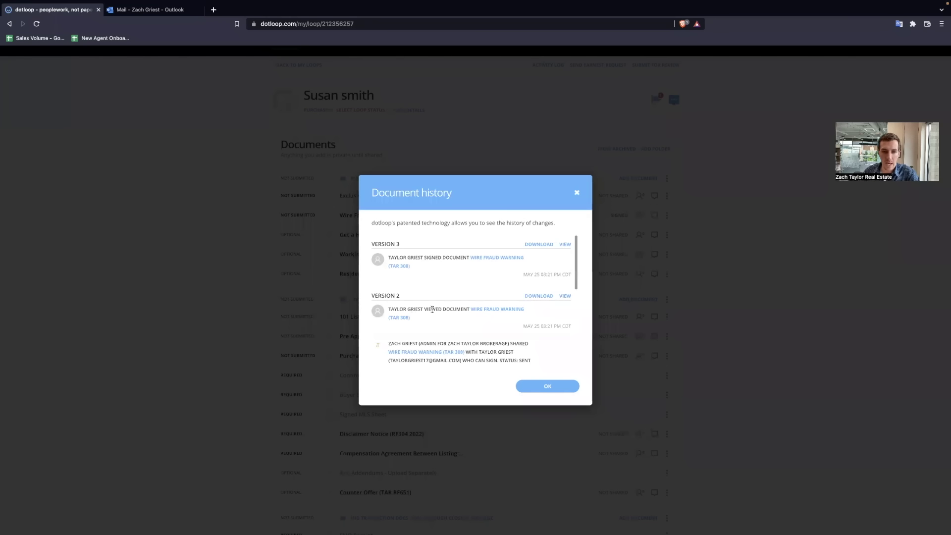
pyautogui.moveTo(424, 310); pyautogui.dragTo(562, 327)
pyautogui.click(445, 259)
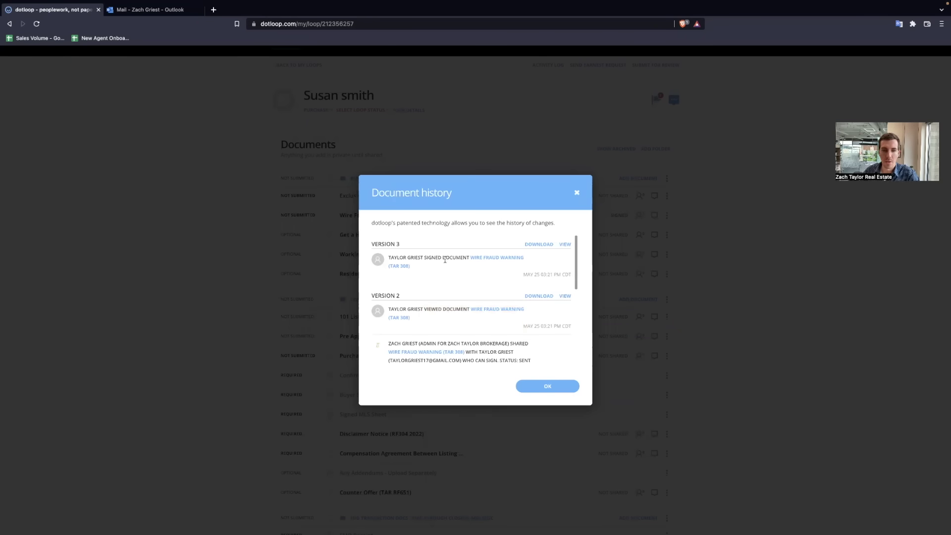
pyautogui.moveTo(388, 258); pyautogui.dragTo(567, 274)
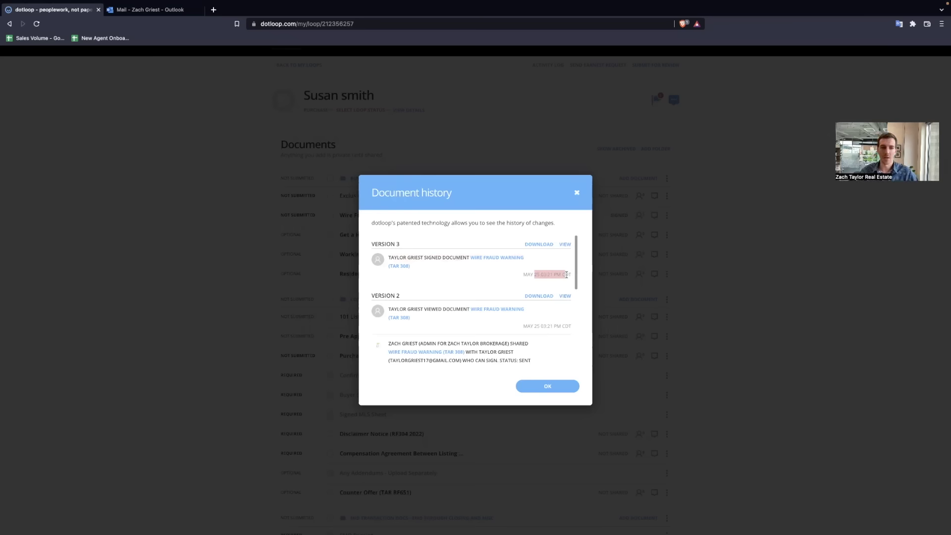
pyautogui.click(577, 193)
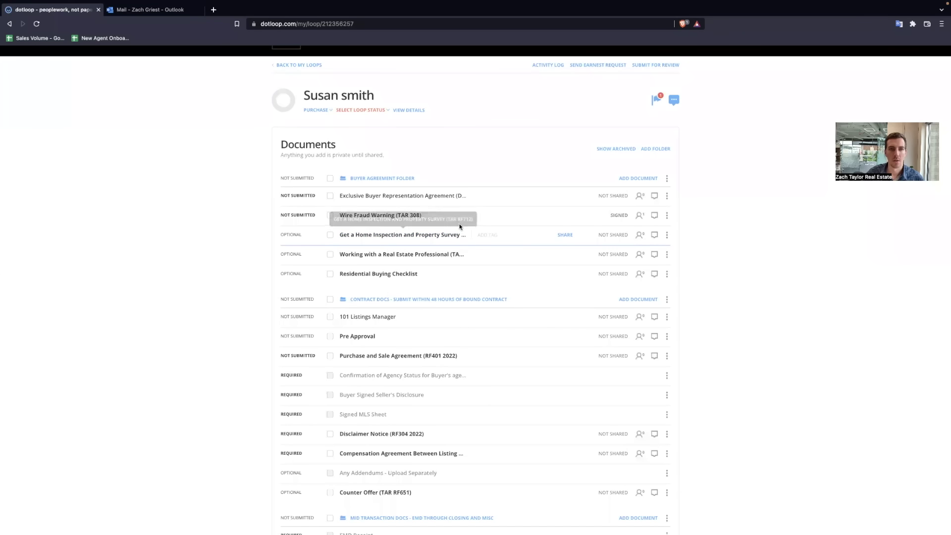
# Step: Correct the other buyer's email address in the loop details and save it
pyautogui.scroll(1, 460, 223)
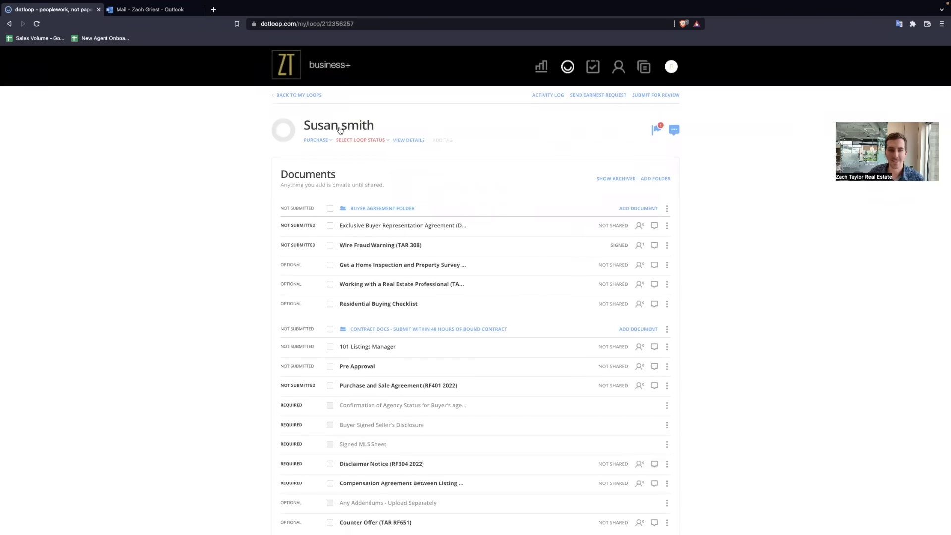
pyautogui.click(408, 141)
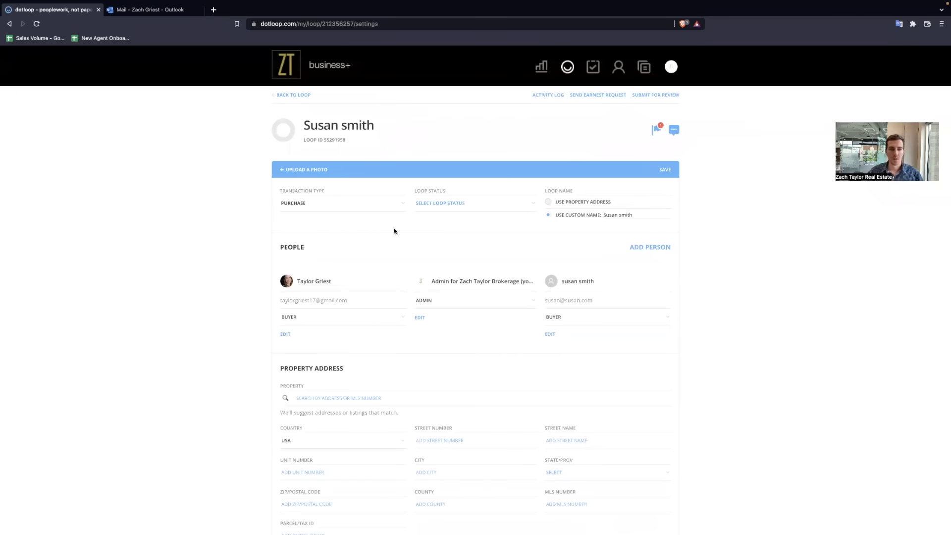
pyautogui.click(563, 302)
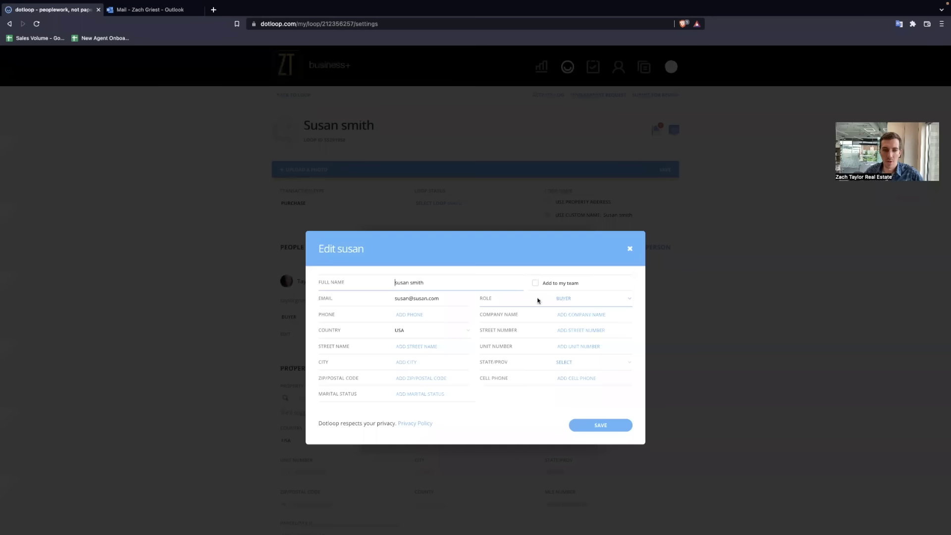
pyautogui.click(447, 301)
pyautogui.click(409, 298)
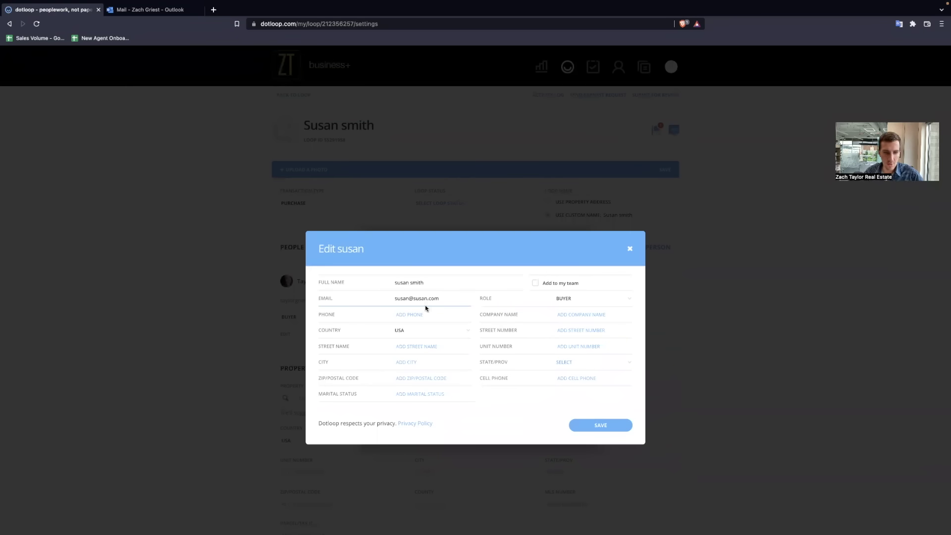
pyautogui.write('1')
pyautogui.click(602, 422)
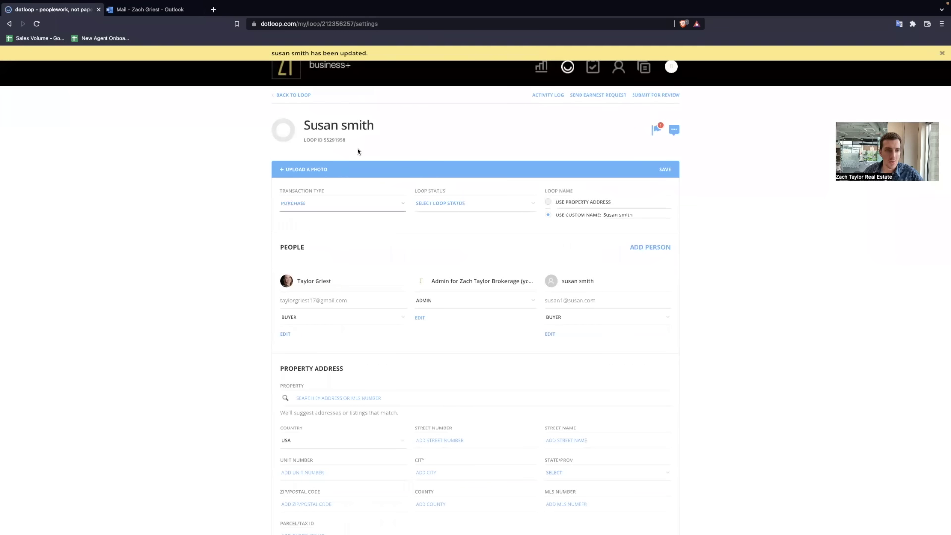
# Step: Rename the loop to '123 main st' and return to its documents
pyautogui.click(355, 127)
pyautogui.tripleClick(355, 127)
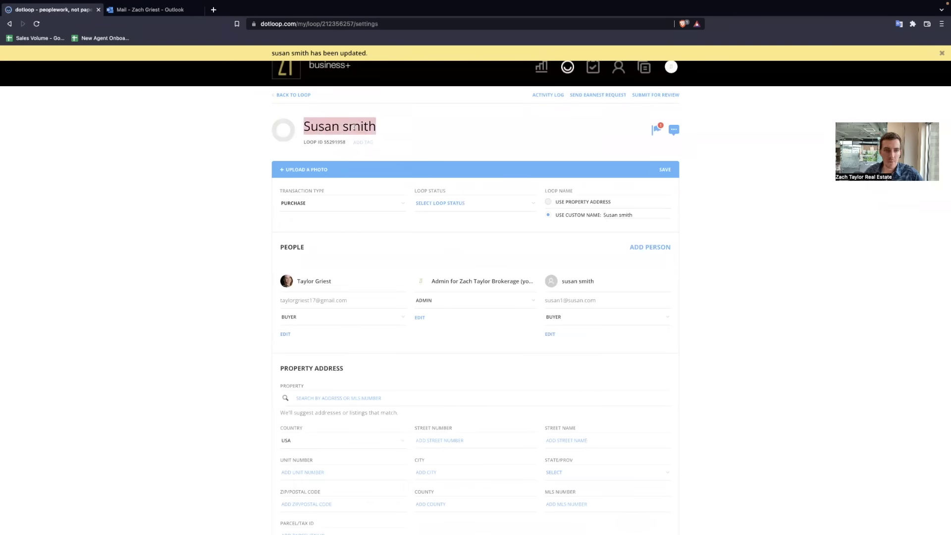
pyautogui.write('123 main st')
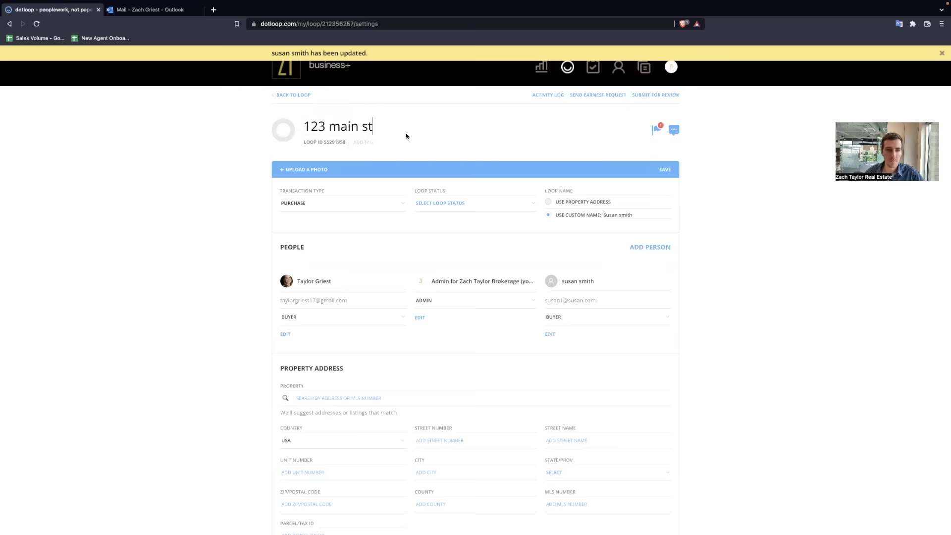
pyautogui.click(204, 166)
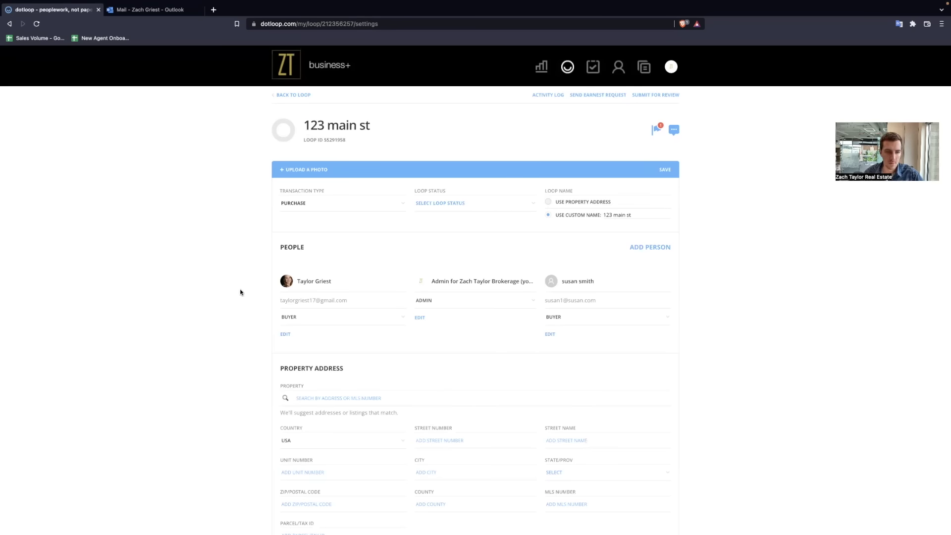
pyautogui.scroll(-5, 240, 291)
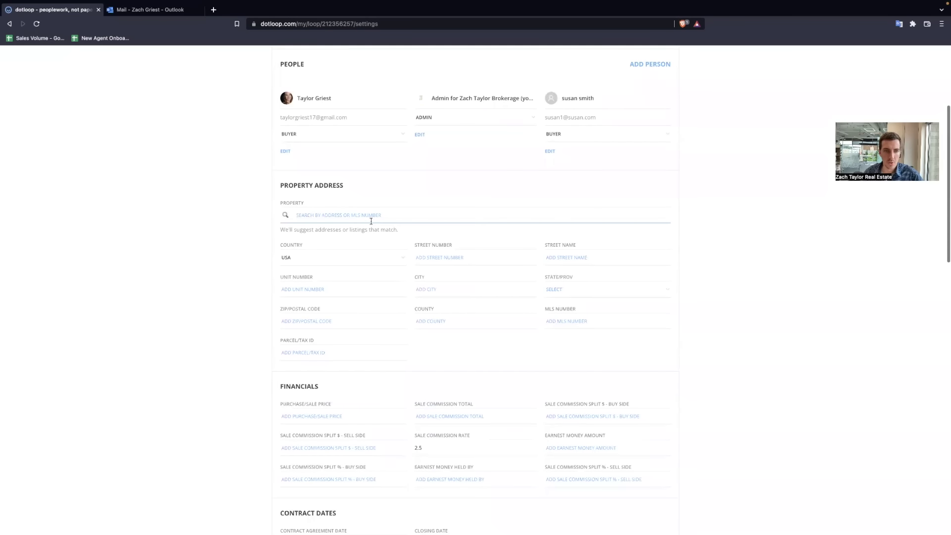
pyautogui.scroll(-3, 357, 348)
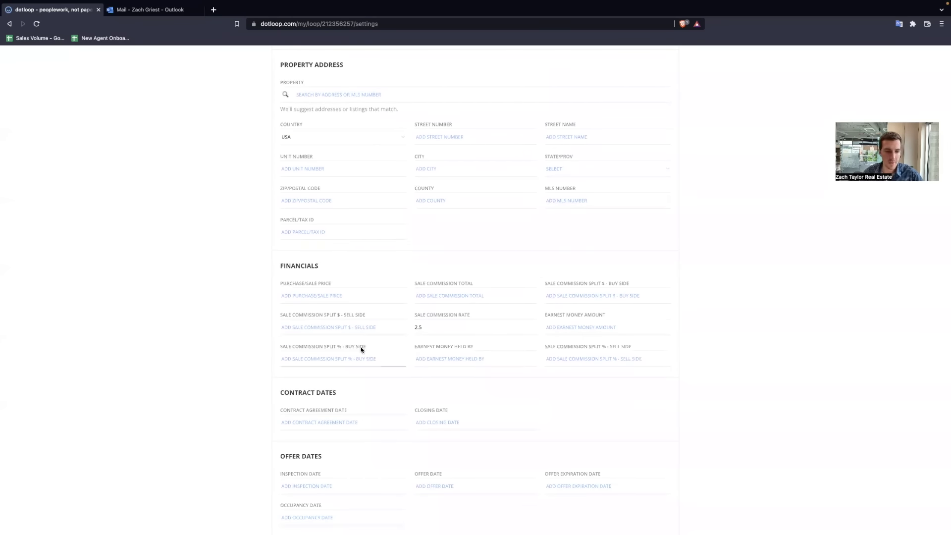
pyautogui.scroll(-8, 361, 348)
pyautogui.scroll(14, 361, 344)
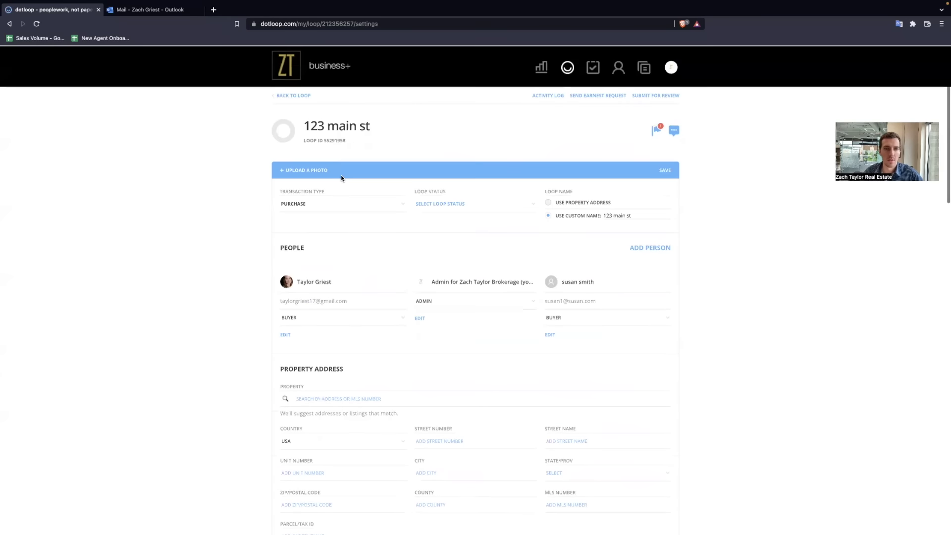
pyautogui.click(294, 95)
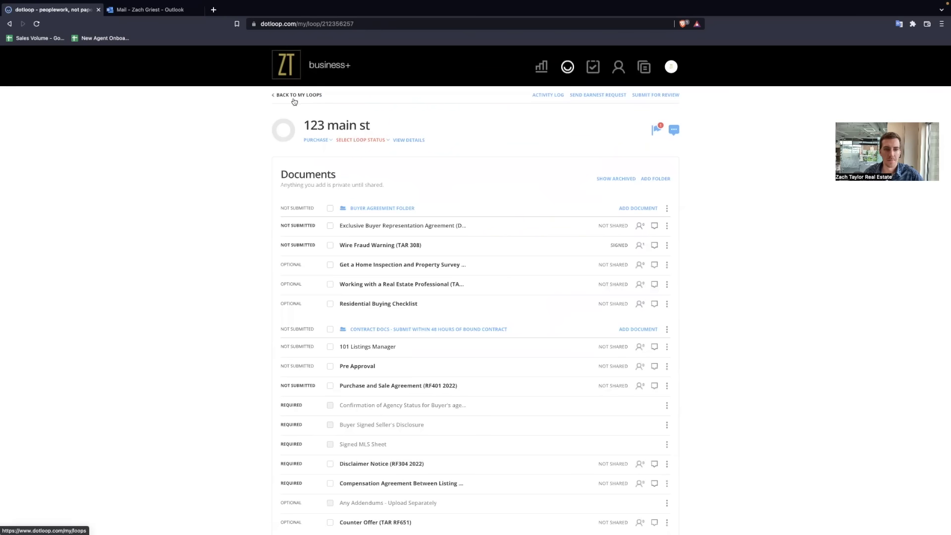